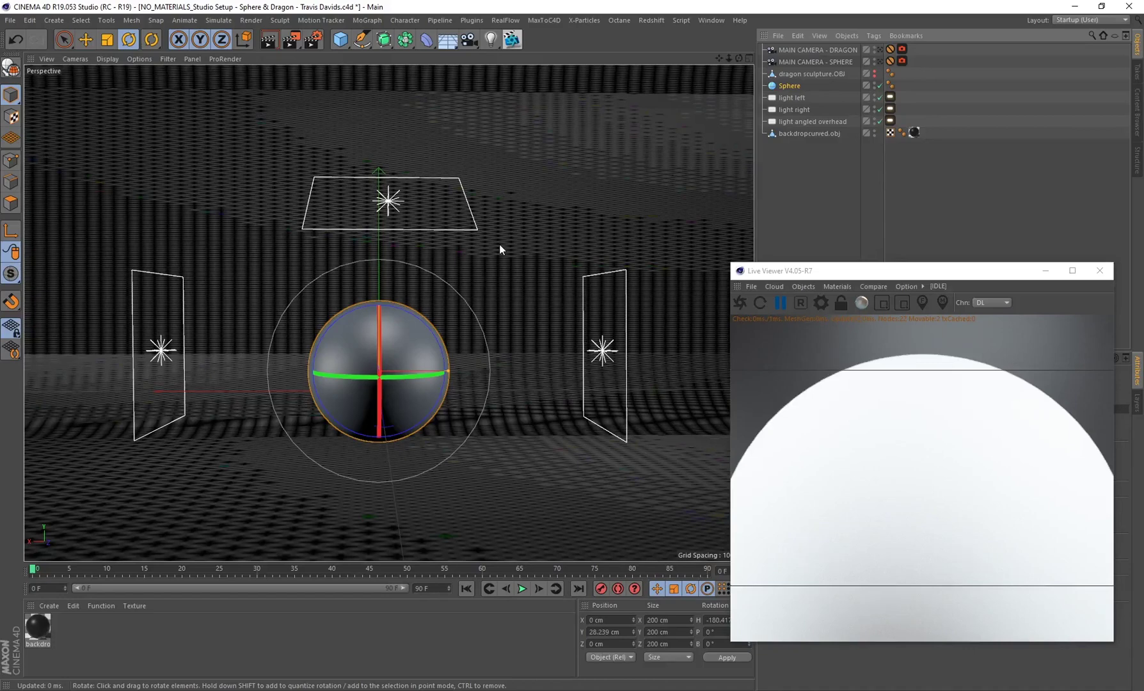
# Switch to the sphere camera view, create an Octane Composite material and apply it to the sphere.
pyautogui.click(880, 61)
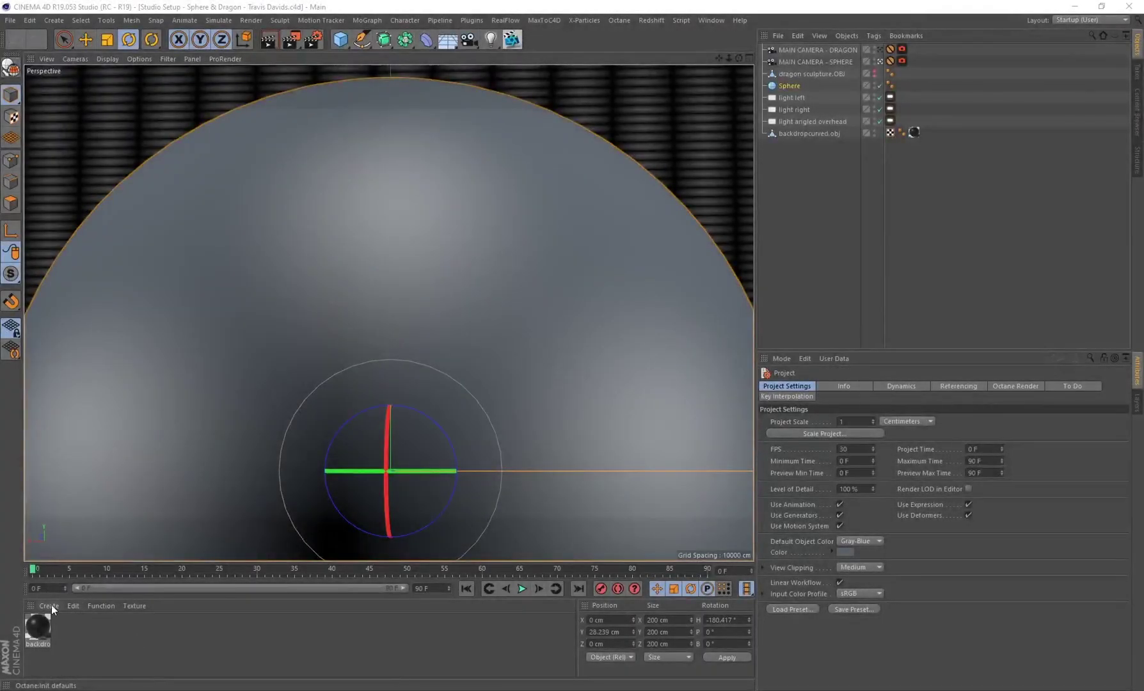
pyautogui.click(50, 605)
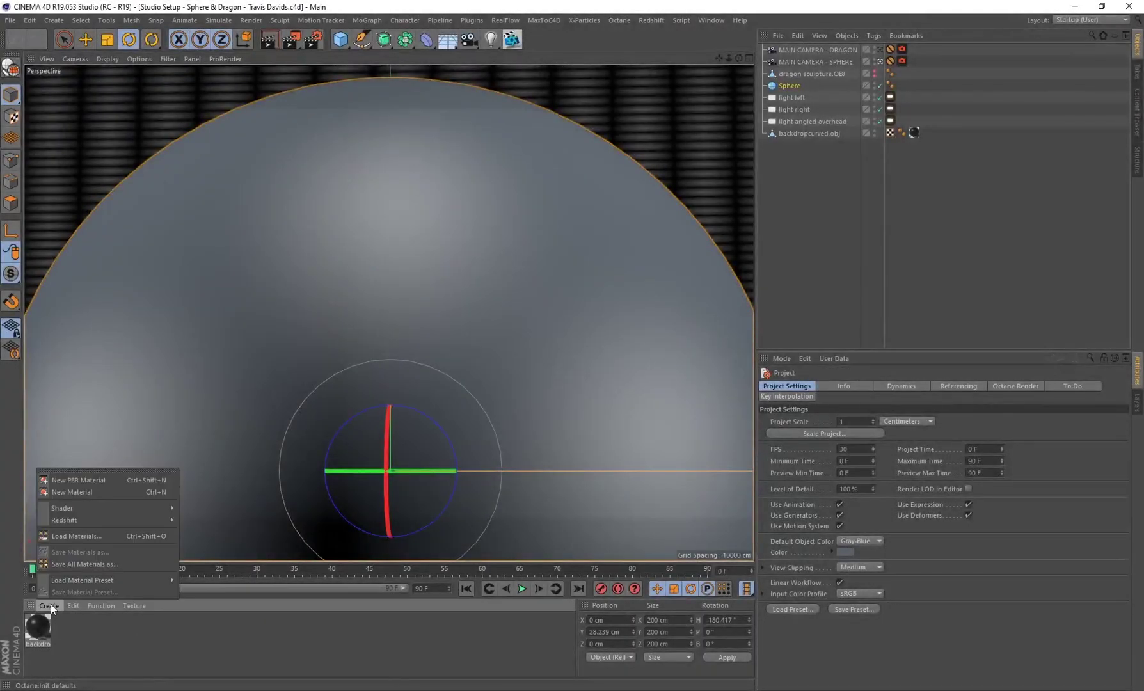
pyautogui.moveTo(159, 507)
pyautogui.moveTo(211, 494)
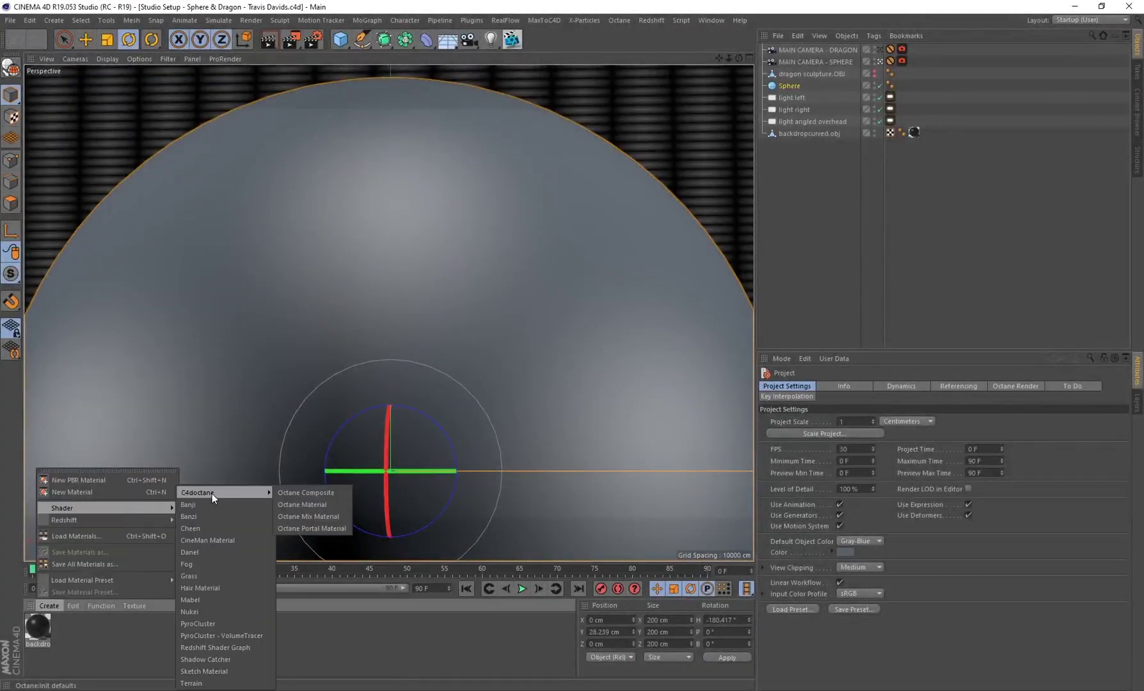
pyautogui.click(313, 494)
pyautogui.moveTo(310, 439); pyautogui.dragTo(325, 299)
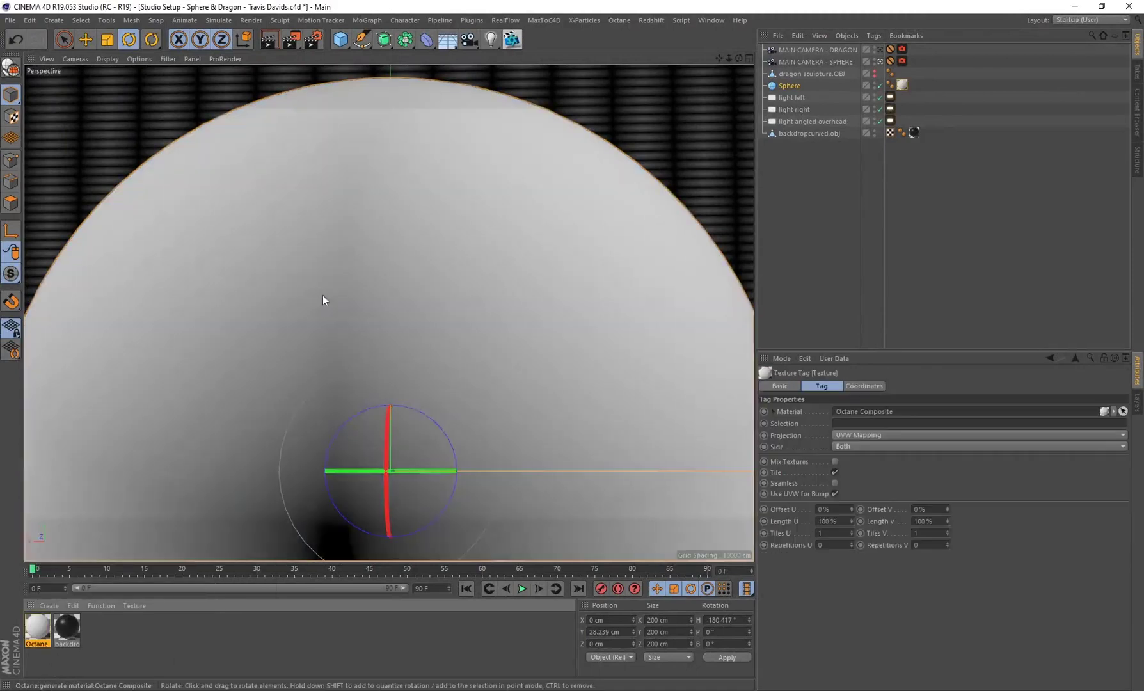
# Open the Octane Live Viewer, place it clear of the viewport's centre and start the live render.
pyautogui.click(472, 20)
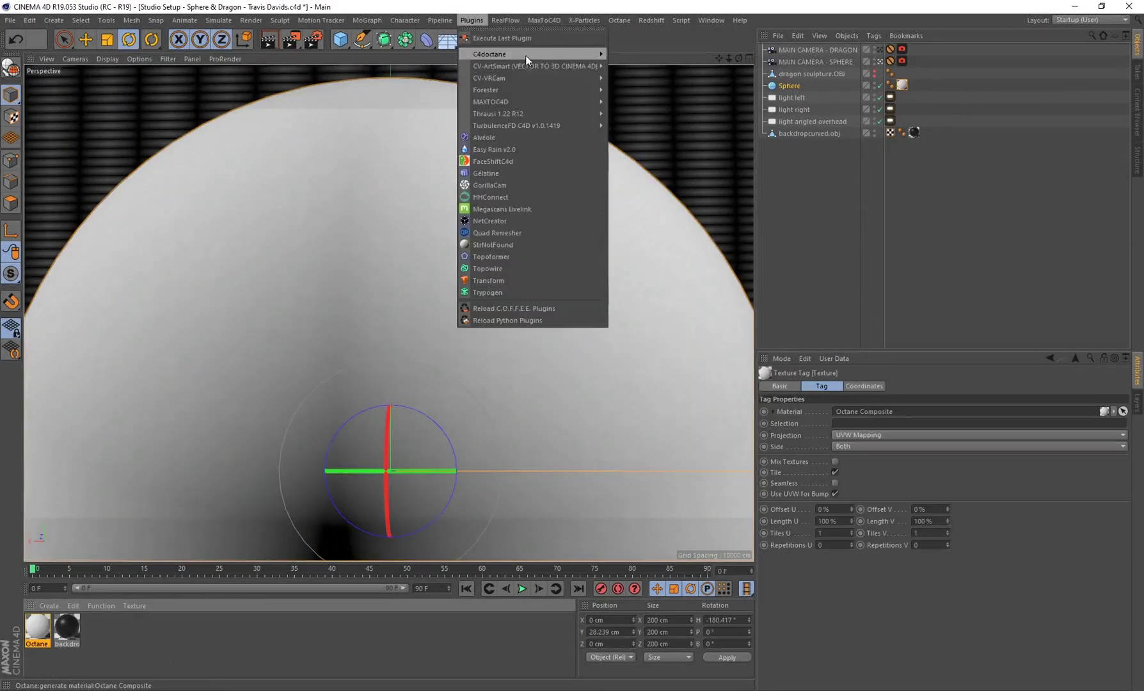
pyautogui.moveTo(529, 57)
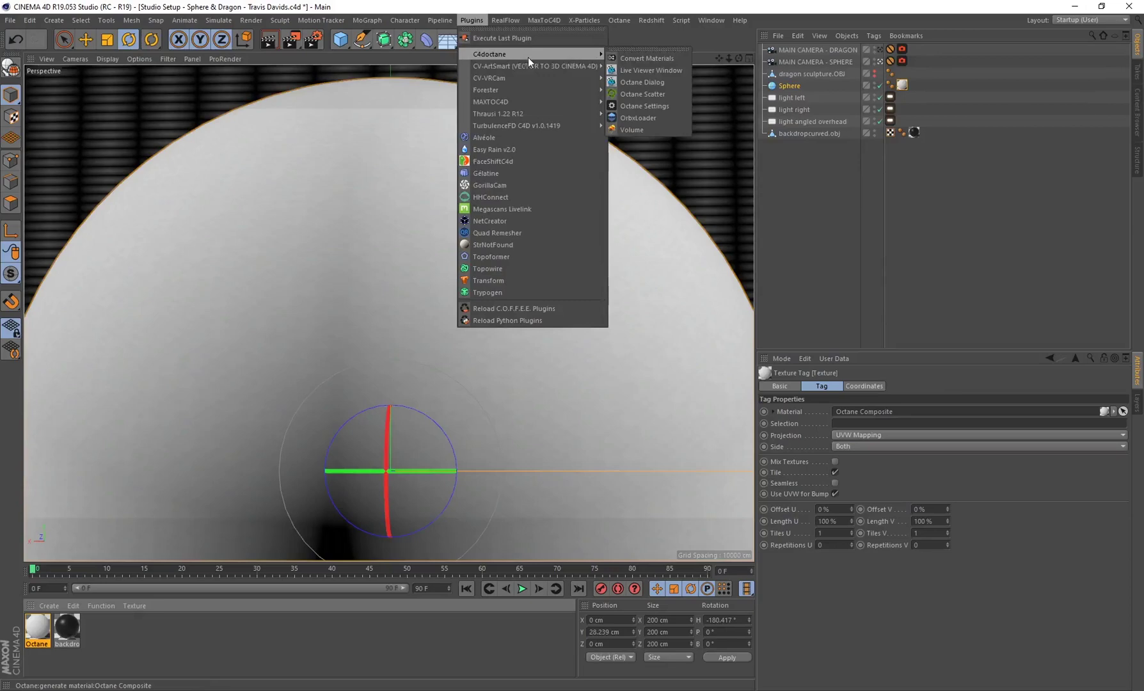
pyautogui.click(641, 70)
pyautogui.moveTo(365, 230); pyautogui.dragTo(843, 351)
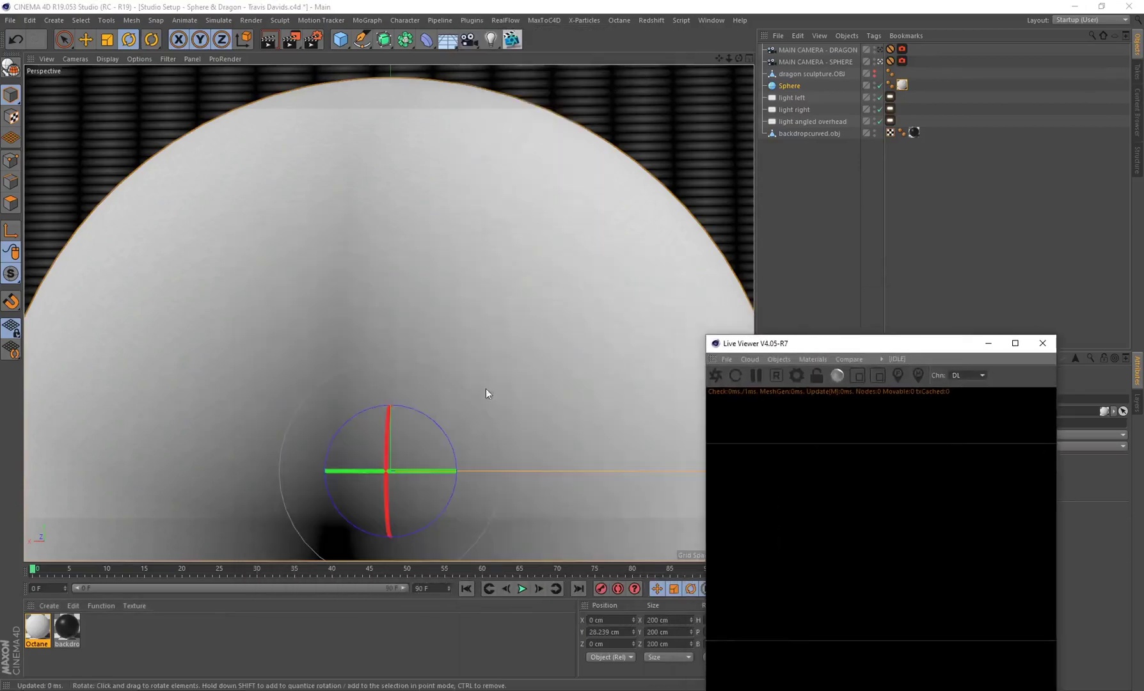
pyautogui.click(716, 375)
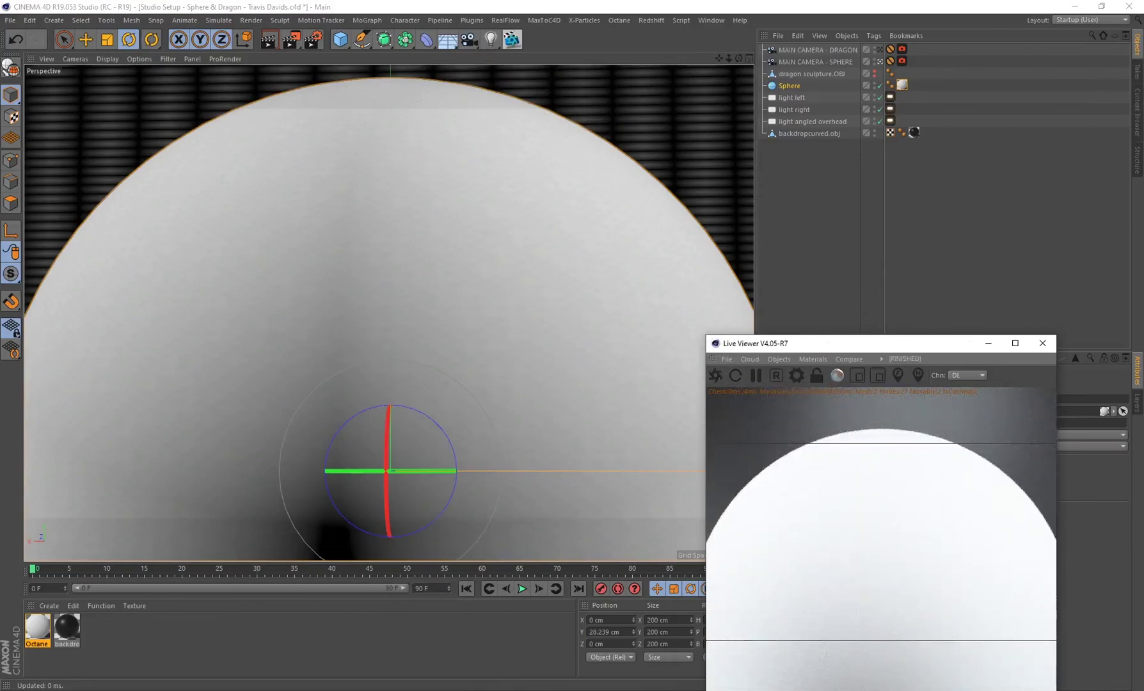
# Open the Octane Composite material in the Octane Node Editor and select its composite node.
pyautogui.doubleClick(37, 627)
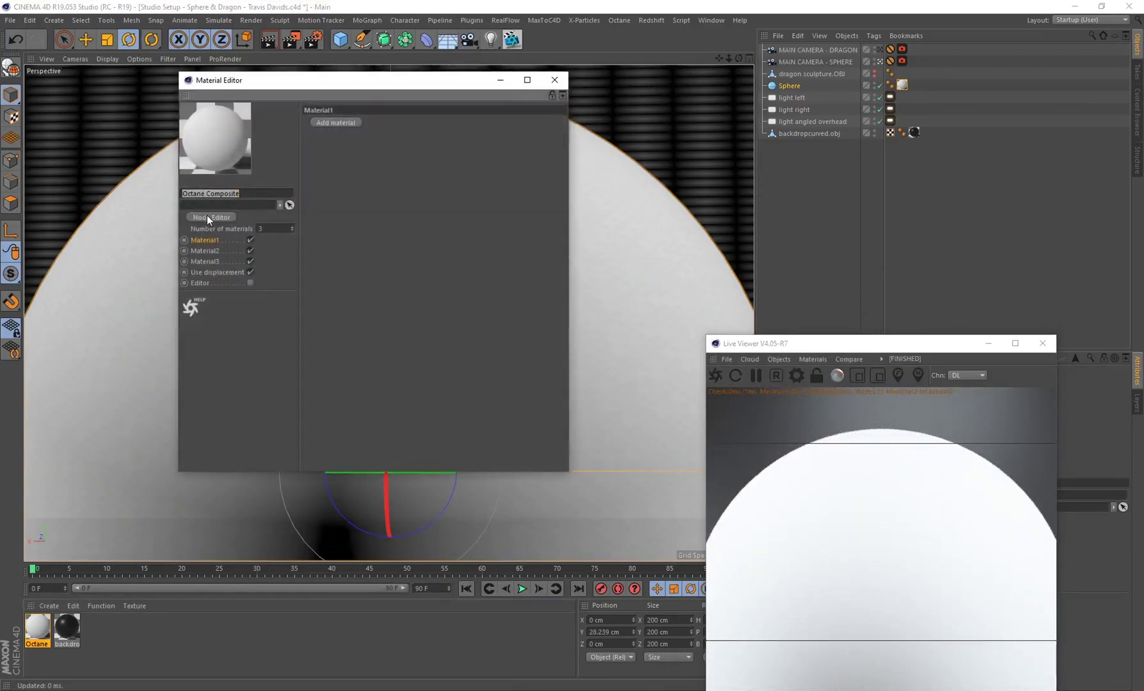
pyautogui.click(211, 218)
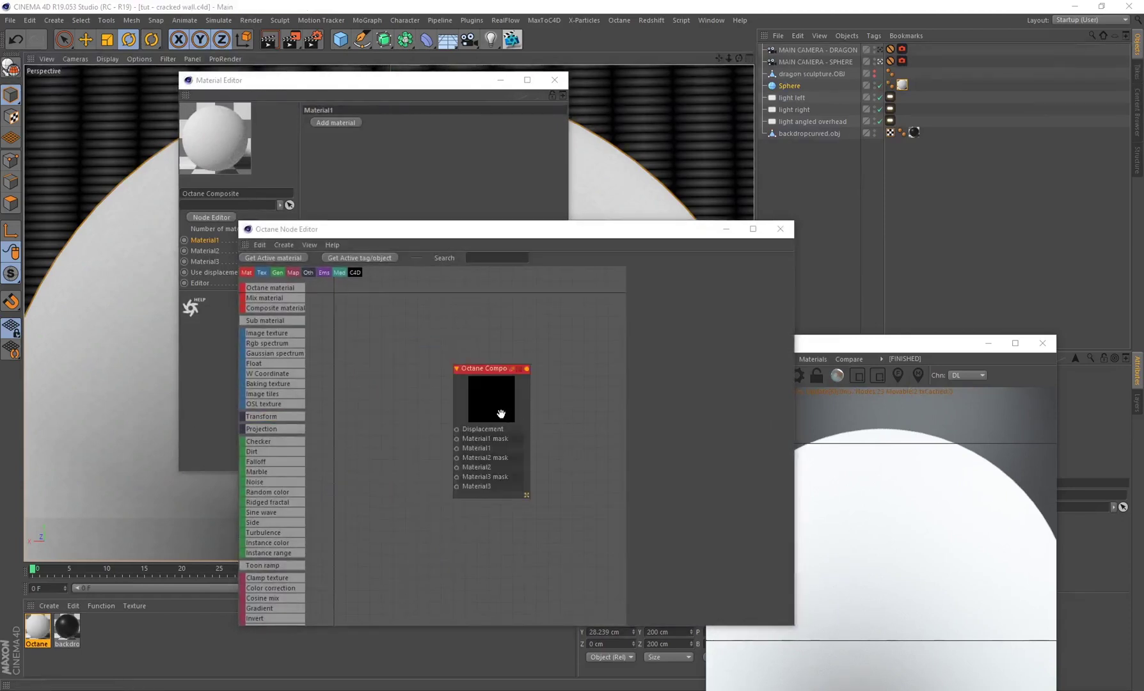
pyautogui.click(499, 412)
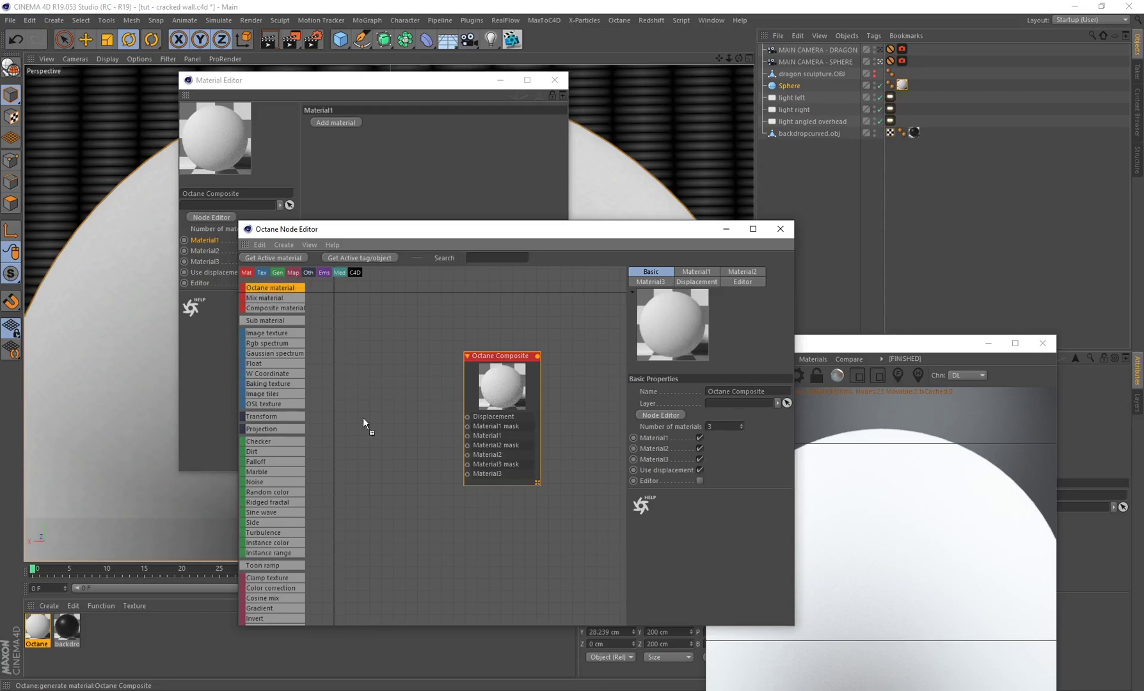
pyautogui.moveTo(363, 418); pyautogui.dragTo(441, 419)
pyautogui.click(378, 462)
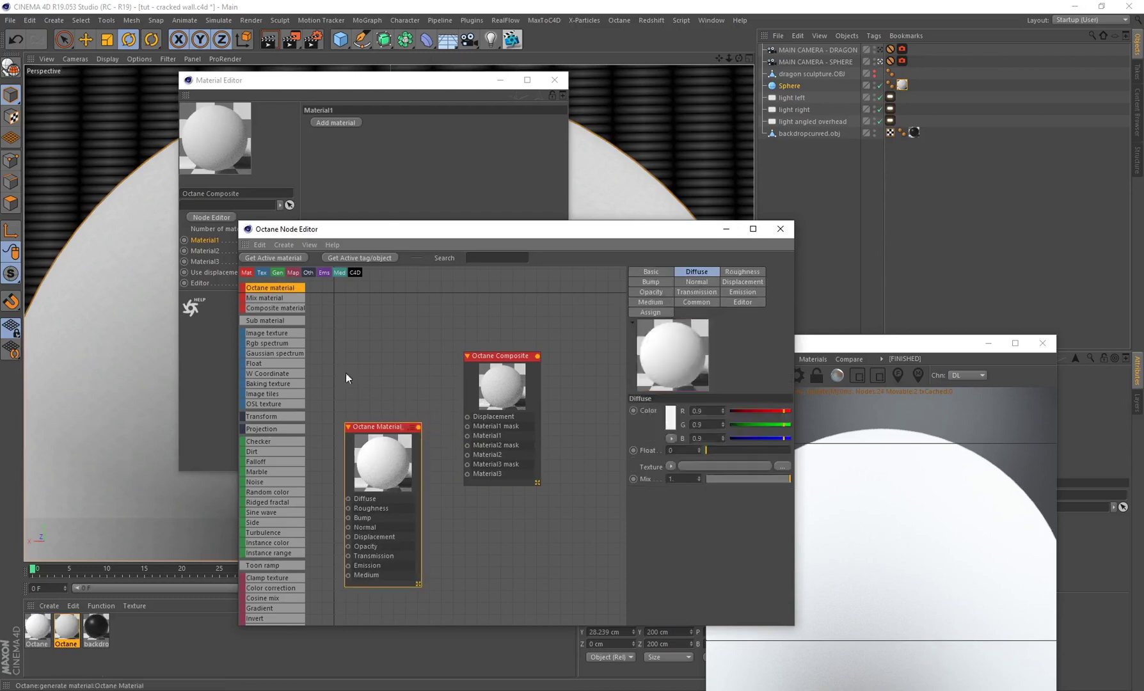
pyautogui.press('Delete')
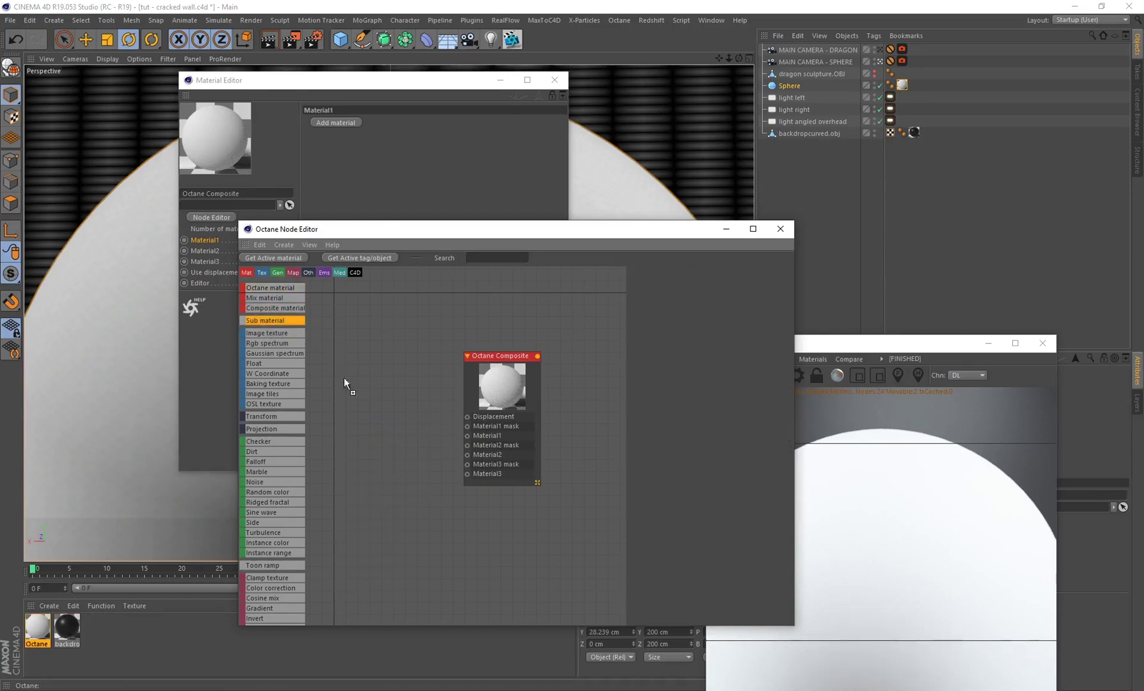
# Add a Sub material node connected to the composite's Material1 input and check its material type options.
pyautogui.moveTo(351, 485); pyautogui.dragTo(350, 484)
pyautogui.moveTo(423, 483); pyautogui.dragTo(468, 438)
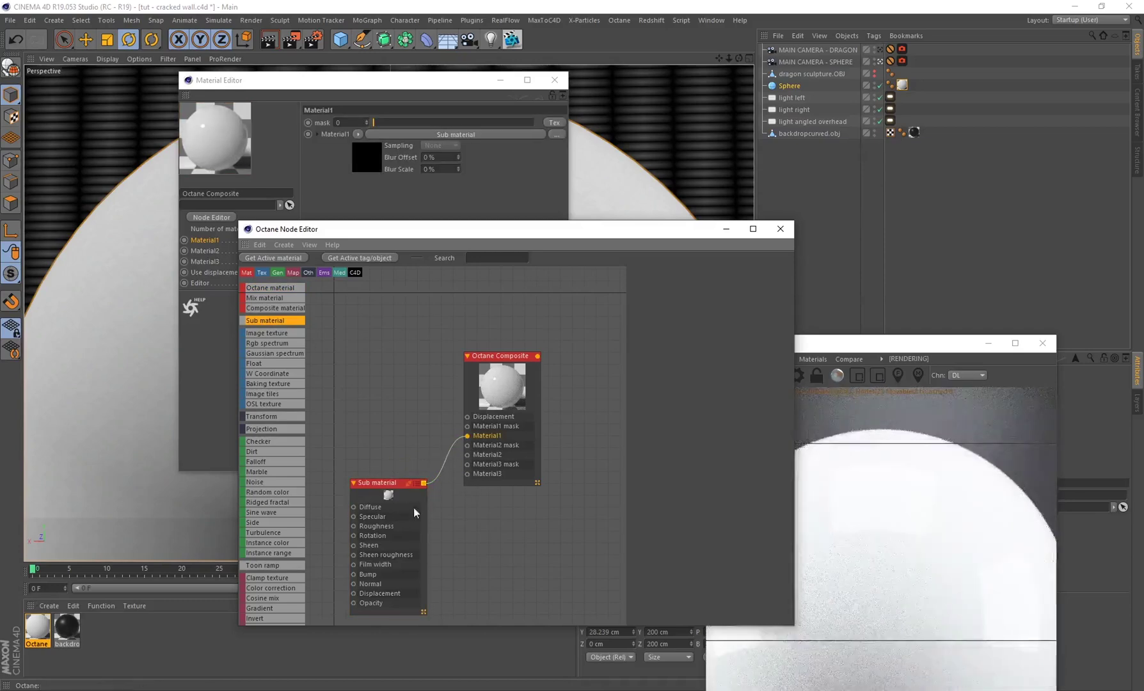
pyautogui.click(419, 508)
pyautogui.click(650, 275)
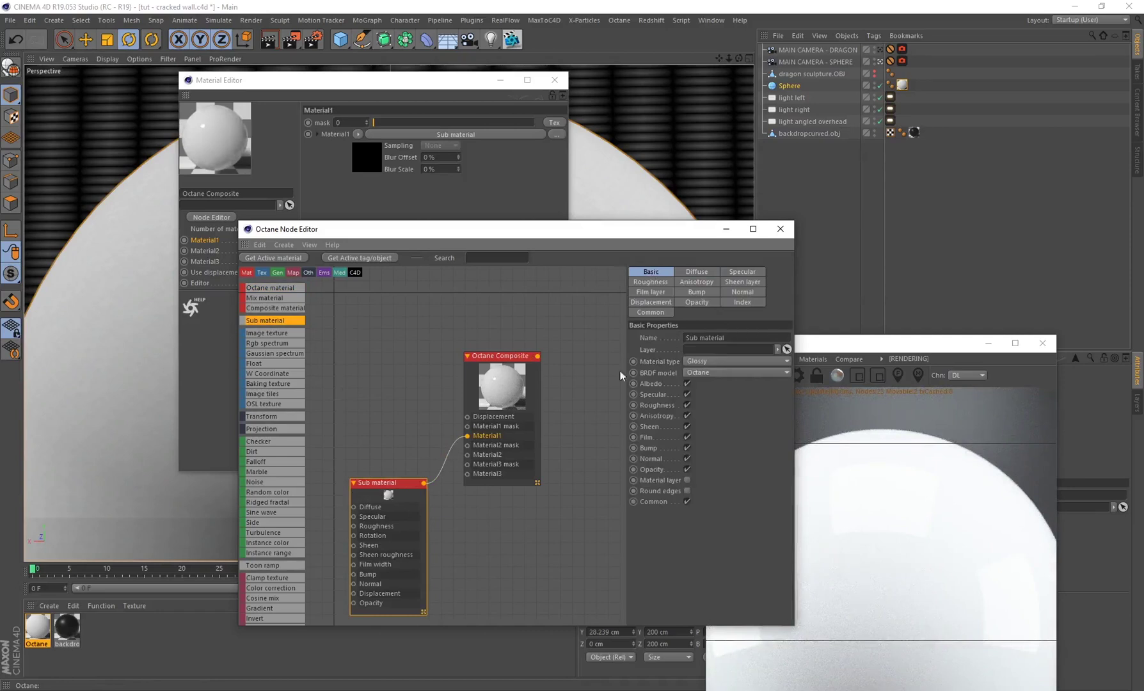
pyautogui.click(699, 362)
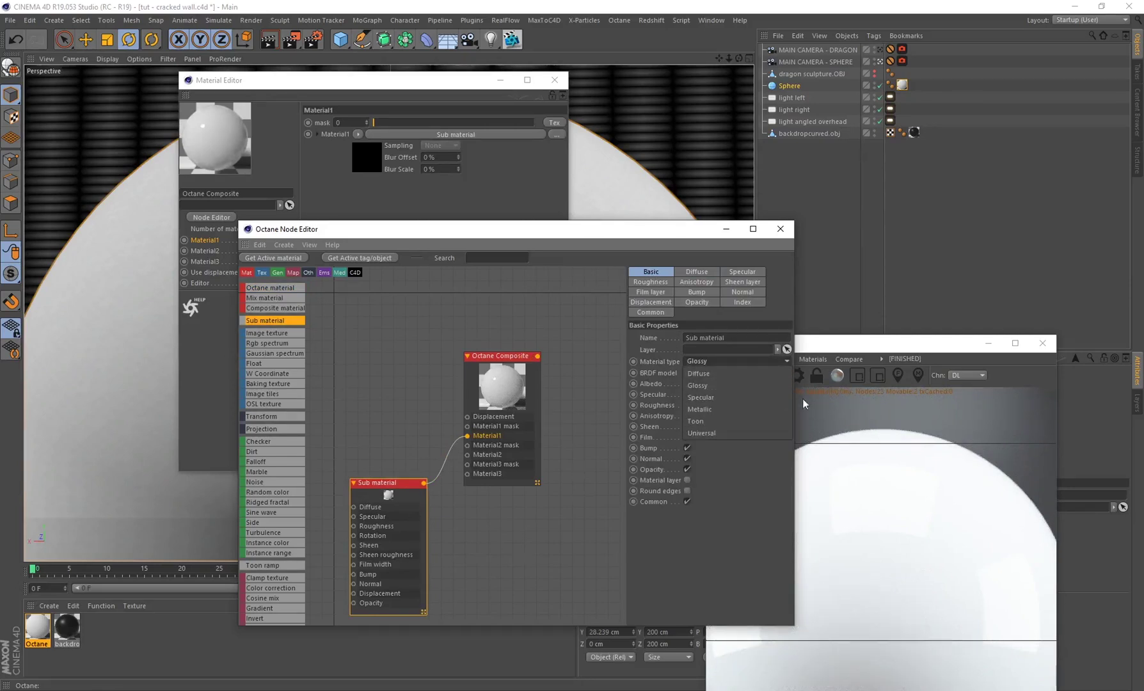
pyautogui.click(542, 503)
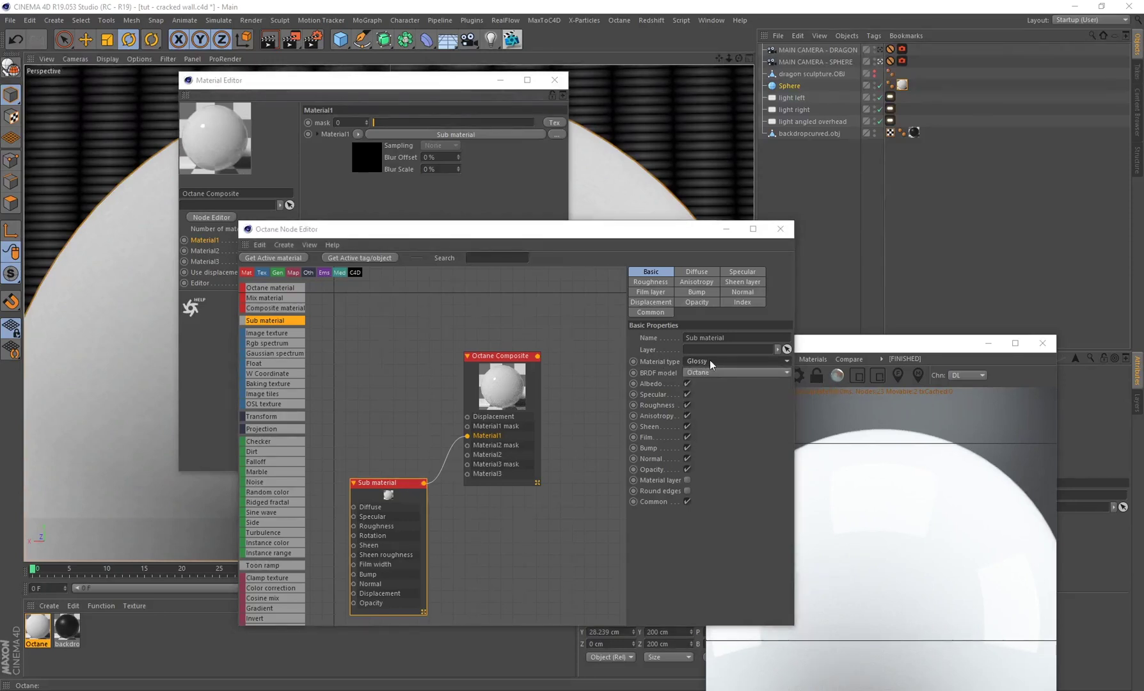
pyautogui.moveTo(405, 499); pyautogui.dragTo(395, 485)
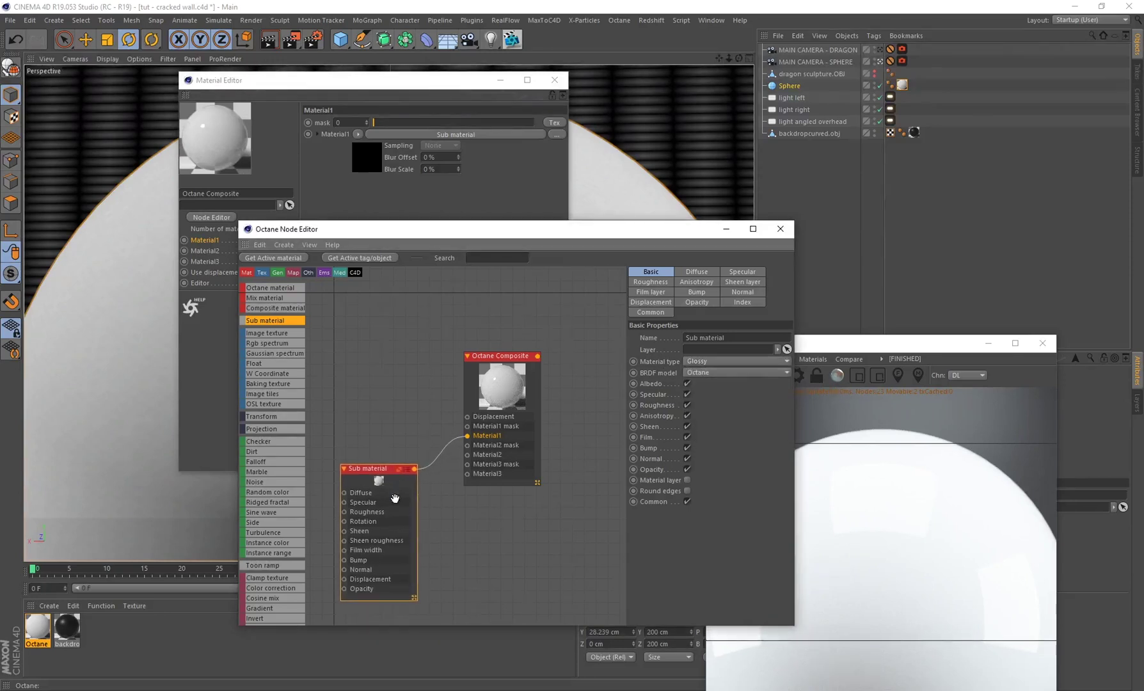
# Move the node editor clear of the Live Viewer and set the sub material's roughness to 0.4.
pyautogui.moveTo(618, 230); pyautogui.dragTo(424, 247)
pyautogui.click(556, 288)
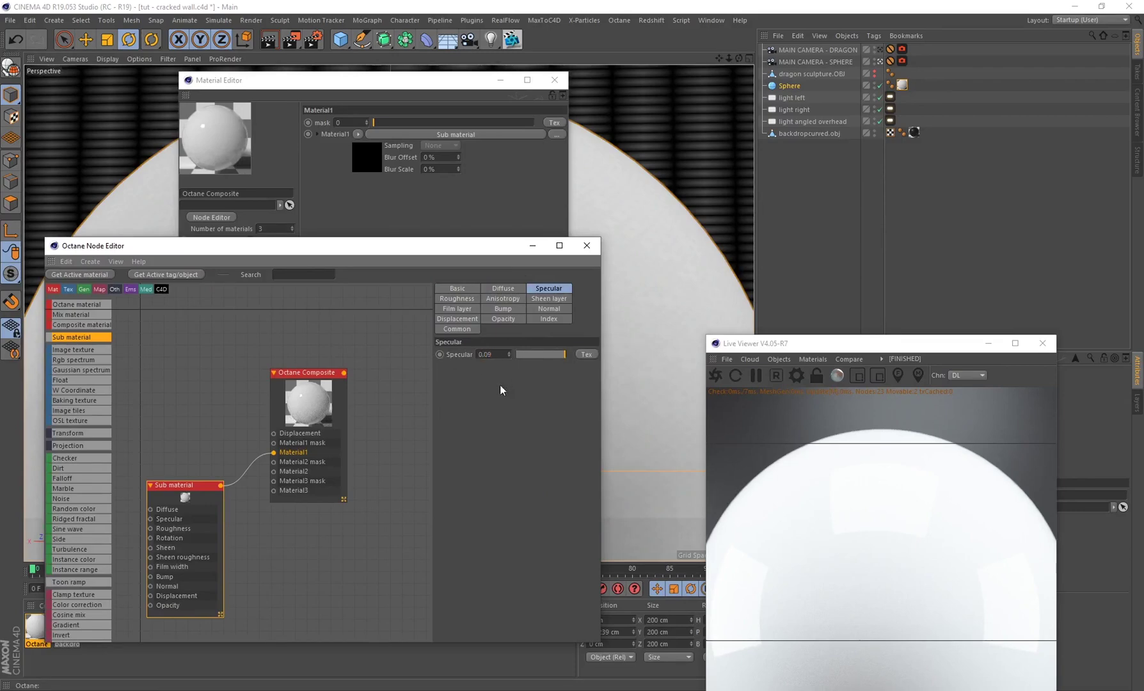
pyautogui.click(457, 298)
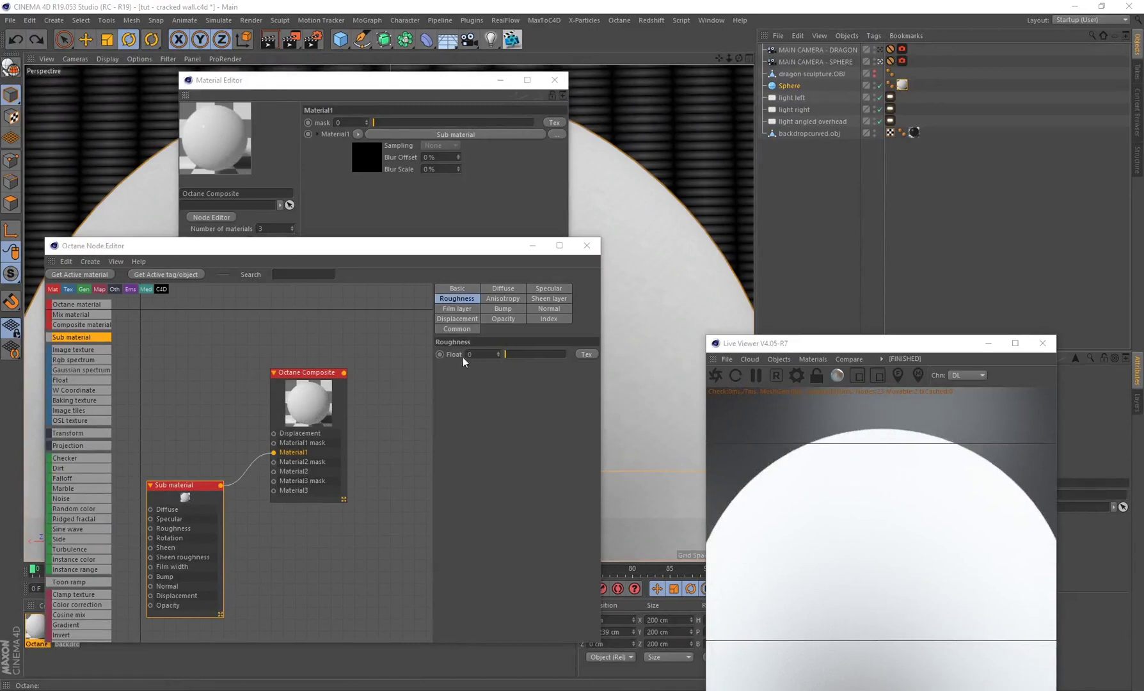
pyautogui.click(482, 355)
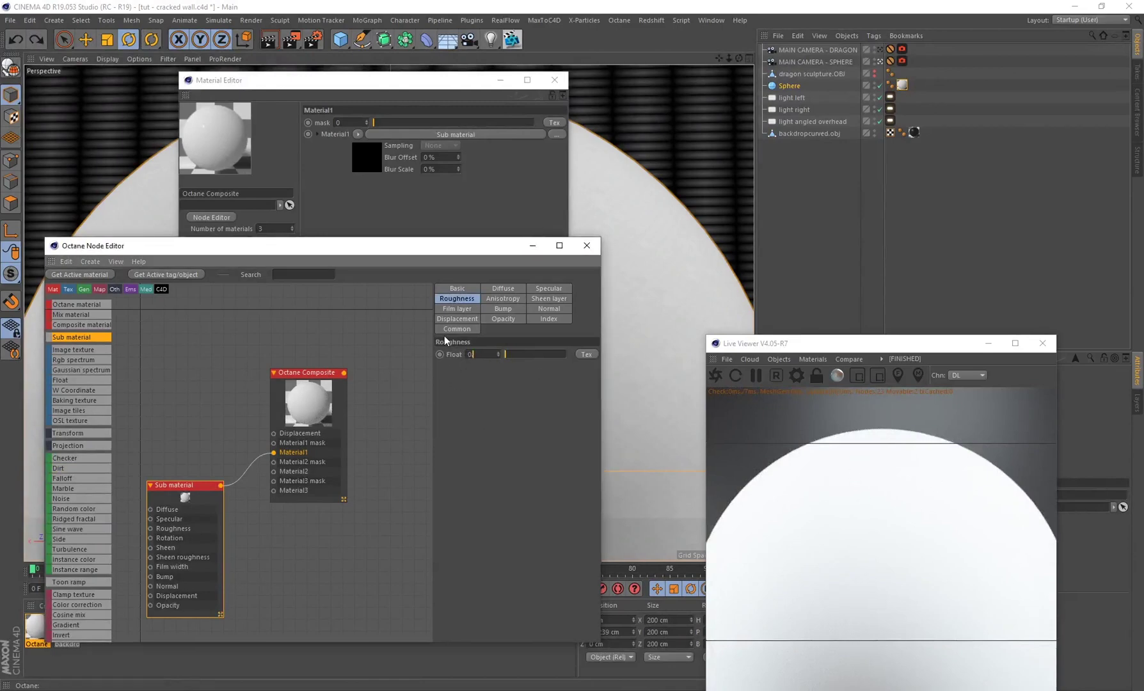
pyautogui.press('Return')
# Add a Noise node and connect it to both the Diffuse and Bump inputs of the sub material.
pyautogui.scroll(-3, 297, 556)
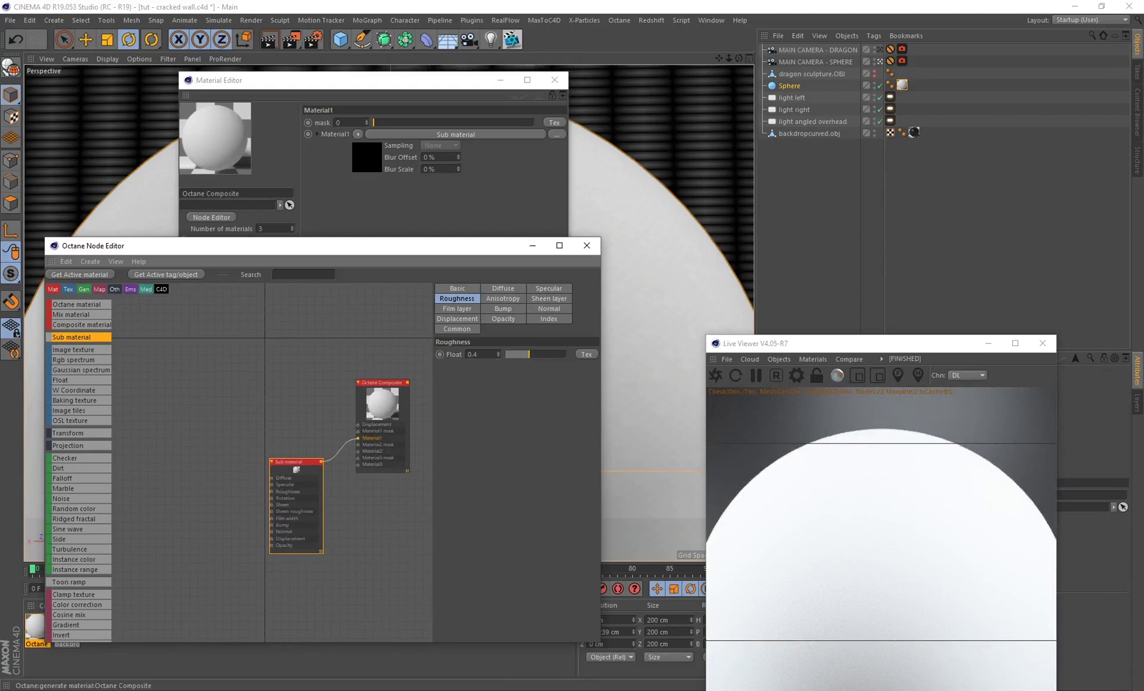
pyautogui.click(189, 497)
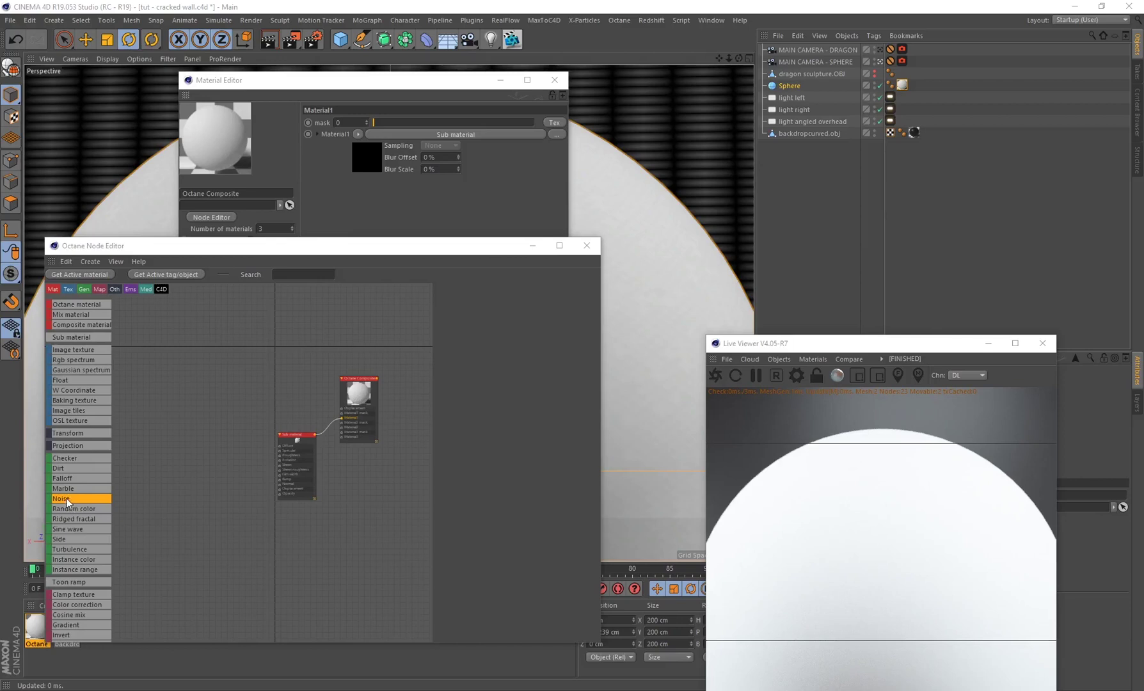
pyautogui.moveTo(67, 502); pyautogui.dragTo(281, 425)
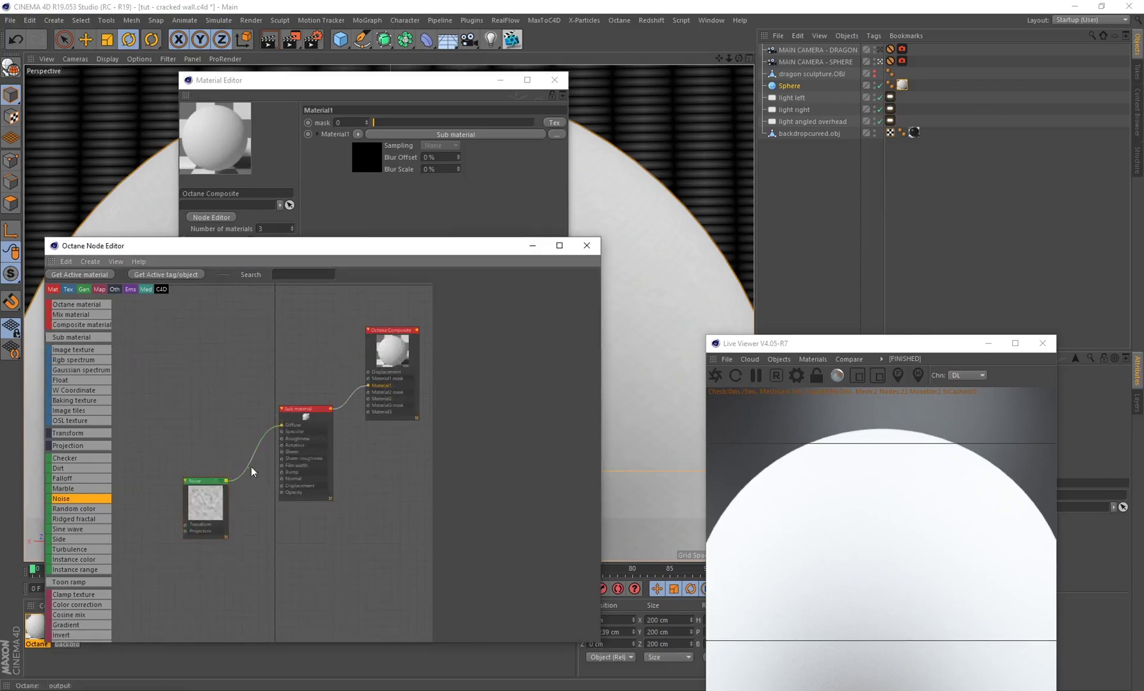
pyautogui.moveTo(226, 481); pyautogui.dragTo(281, 472)
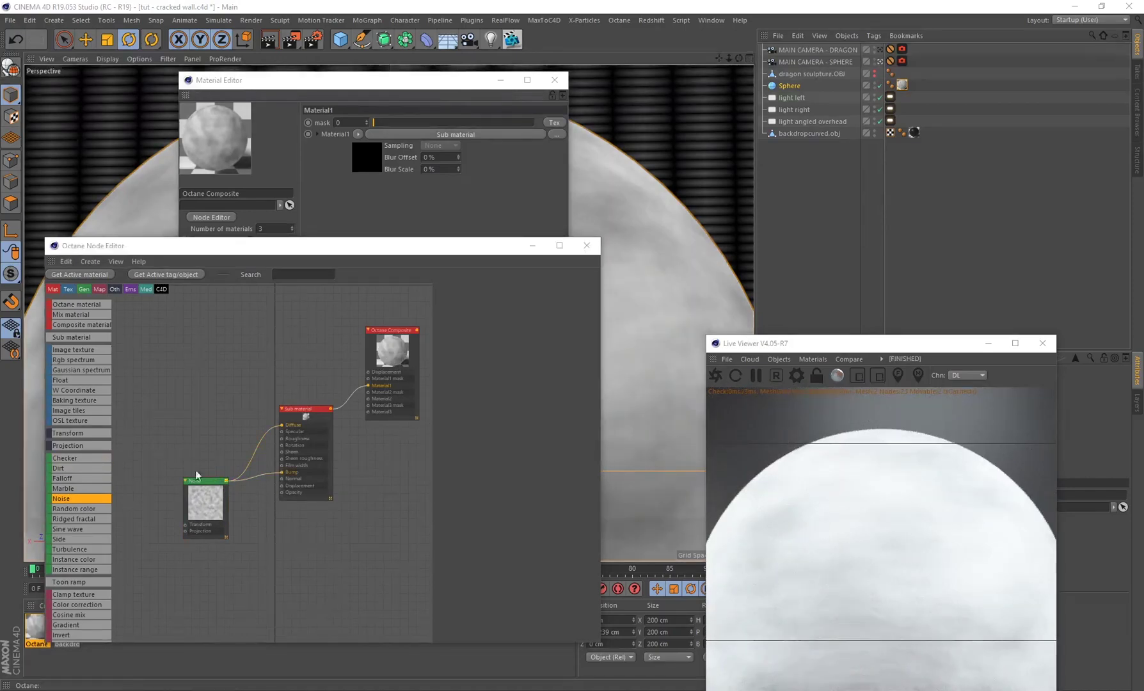
# Change the Noise node's type to Chips.
pyautogui.click(186, 502)
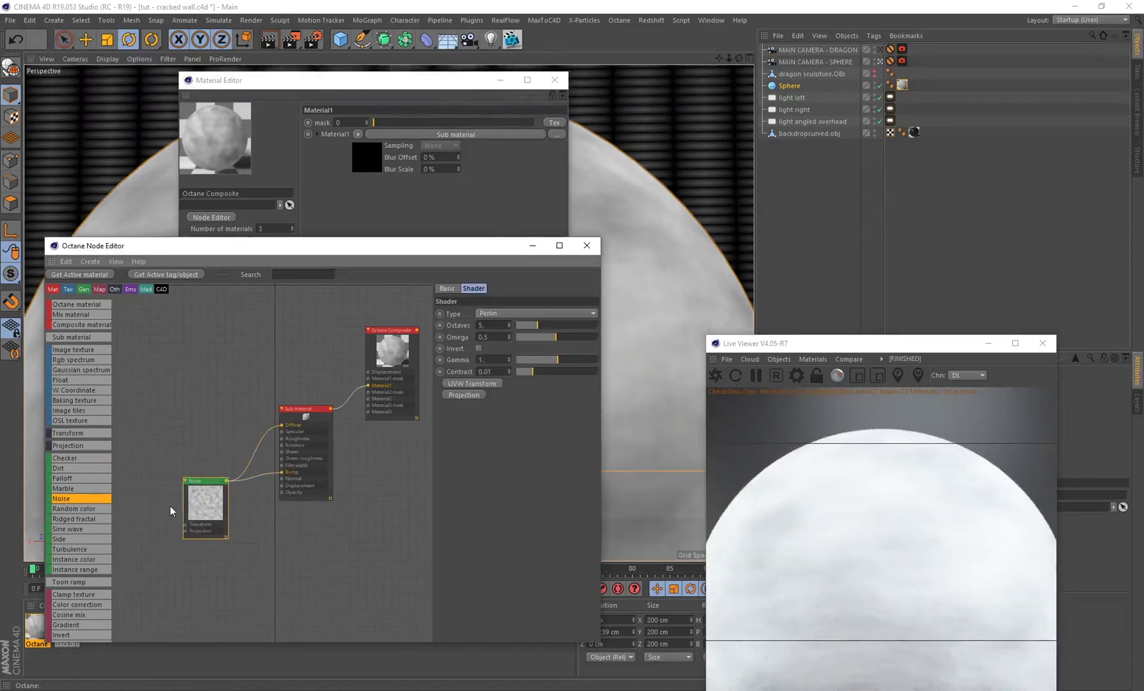
pyautogui.click(510, 313)
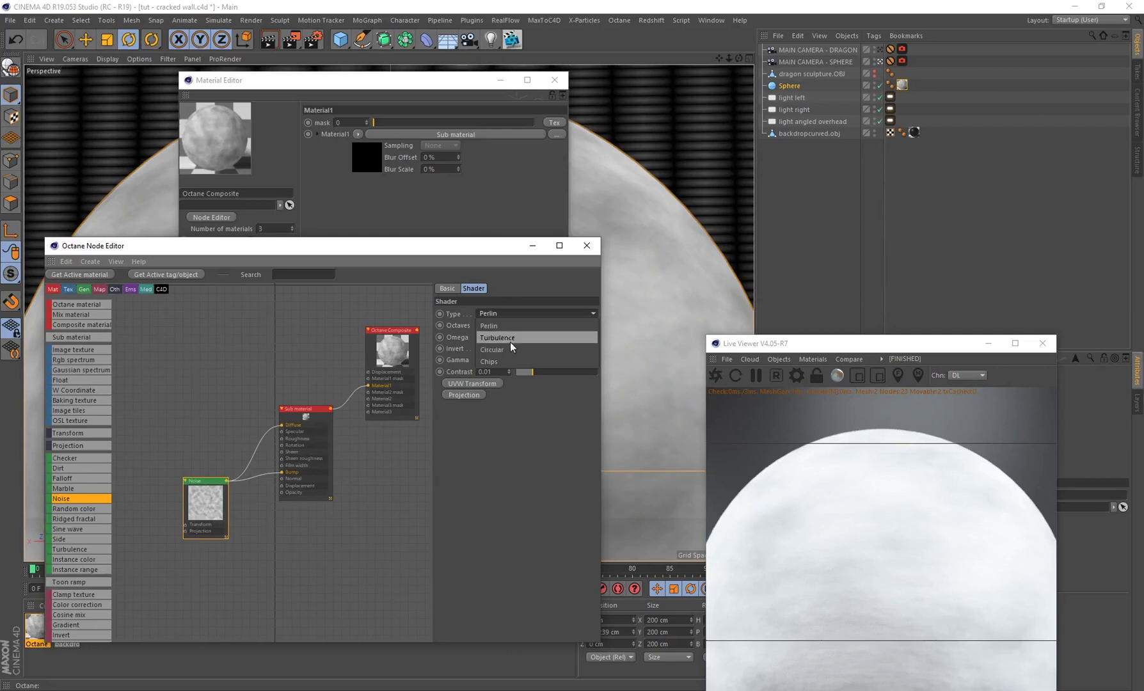
pyautogui.click(502, 421)
pyautogui.click(519, 314)
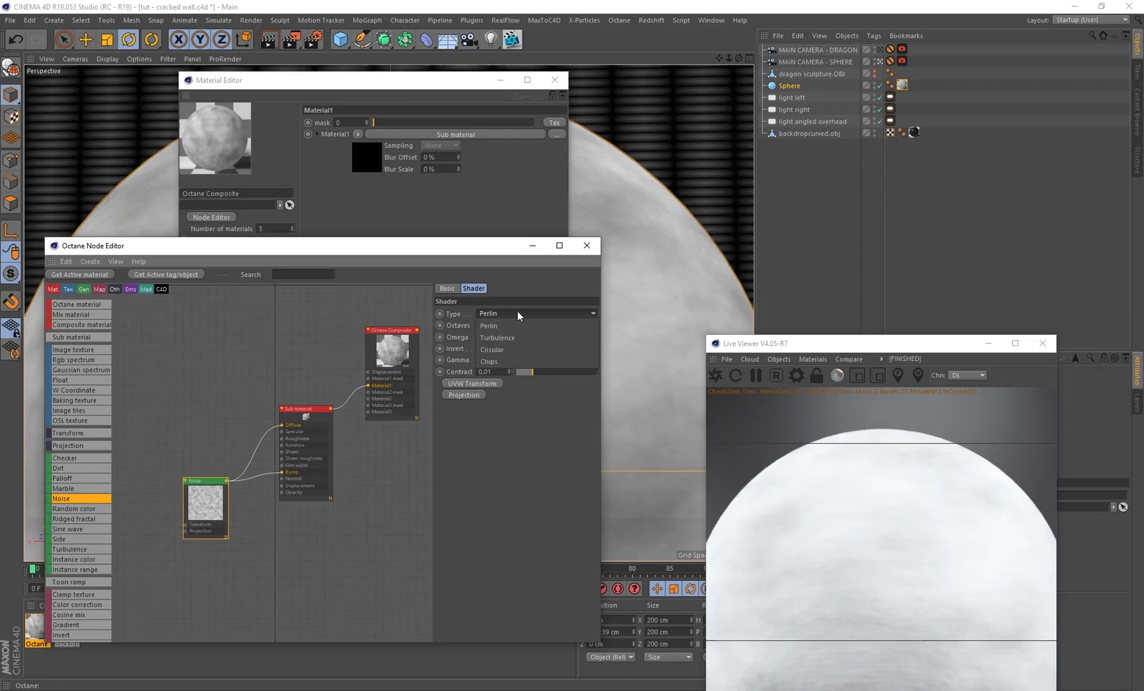
pyautogui.click(489, 362)
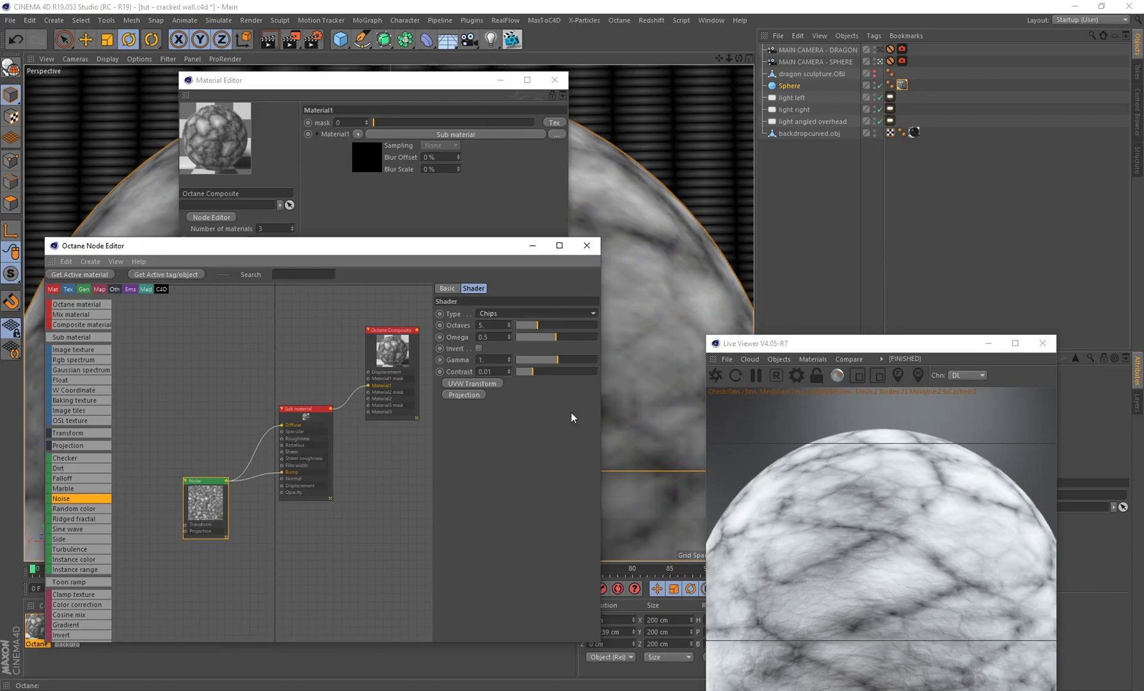
# Set the Chips noise's omega to 0.54 and its gamma to 0.25.
pyautogui.moveTo(557, 341)
pyautogui.mouseDown()
pyautogui.moveTo(528, 338)
pyautogui.moveTo(565, 338)
pyautogui.mouseUp()
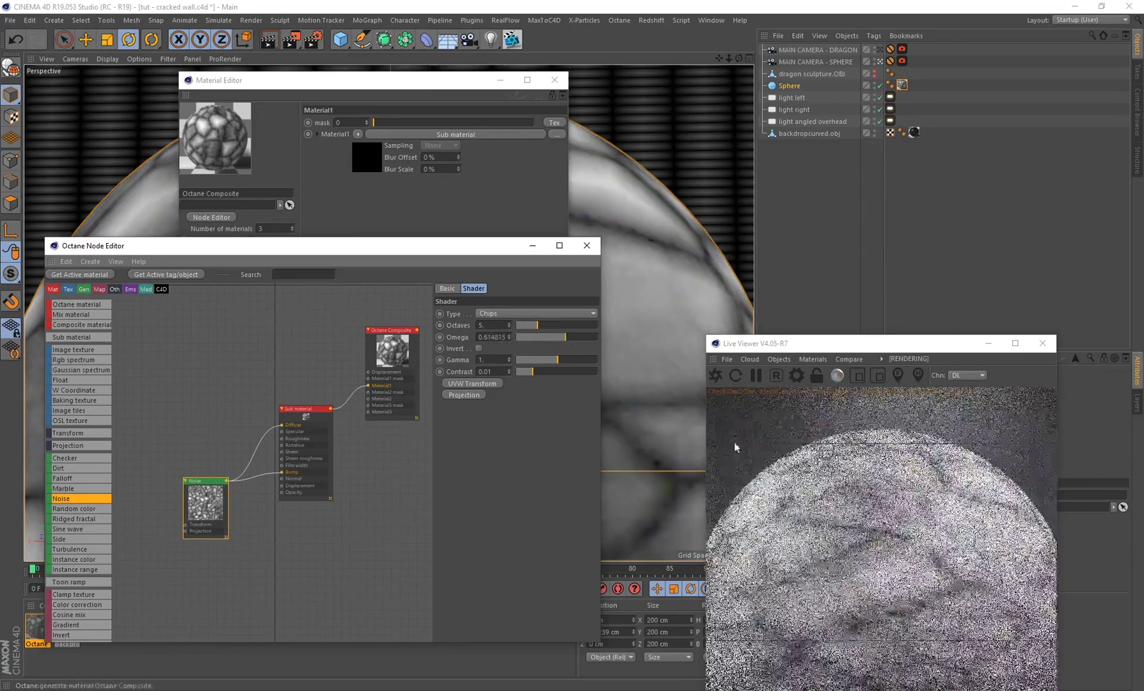
pyautogui.click(554, 339)
pyautogui.moveTo(555, 340); pyautogui.dragTo(556, 340)
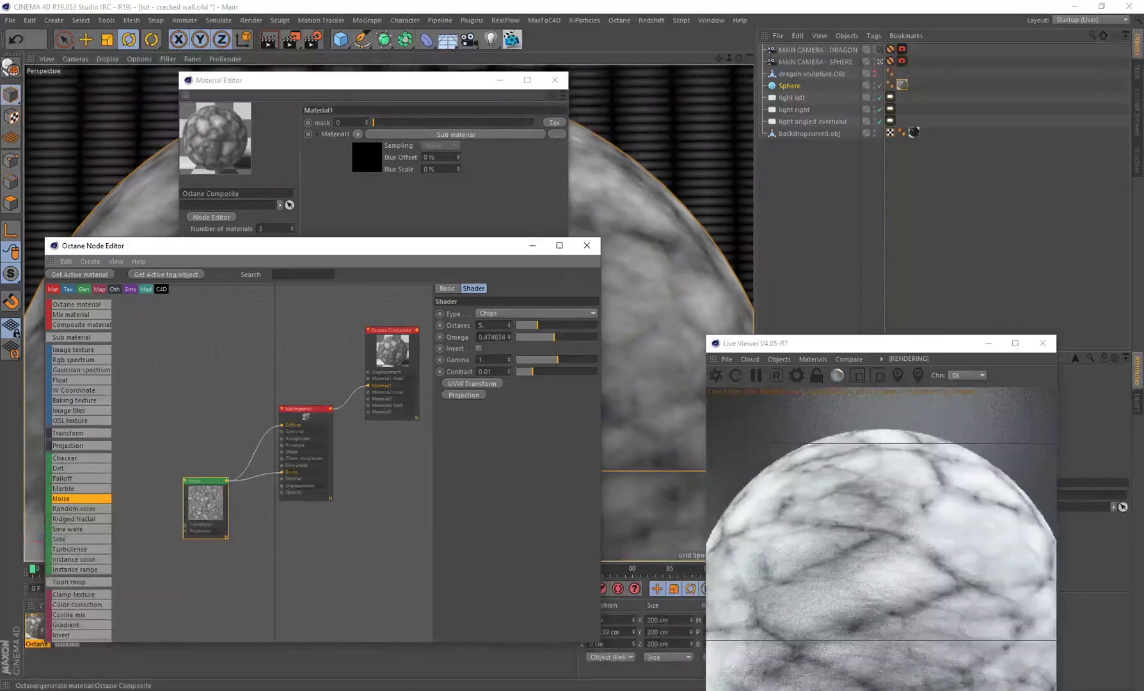
pyautogui.moveTo(478, 337); pyautogui.dragTo(519, 339)
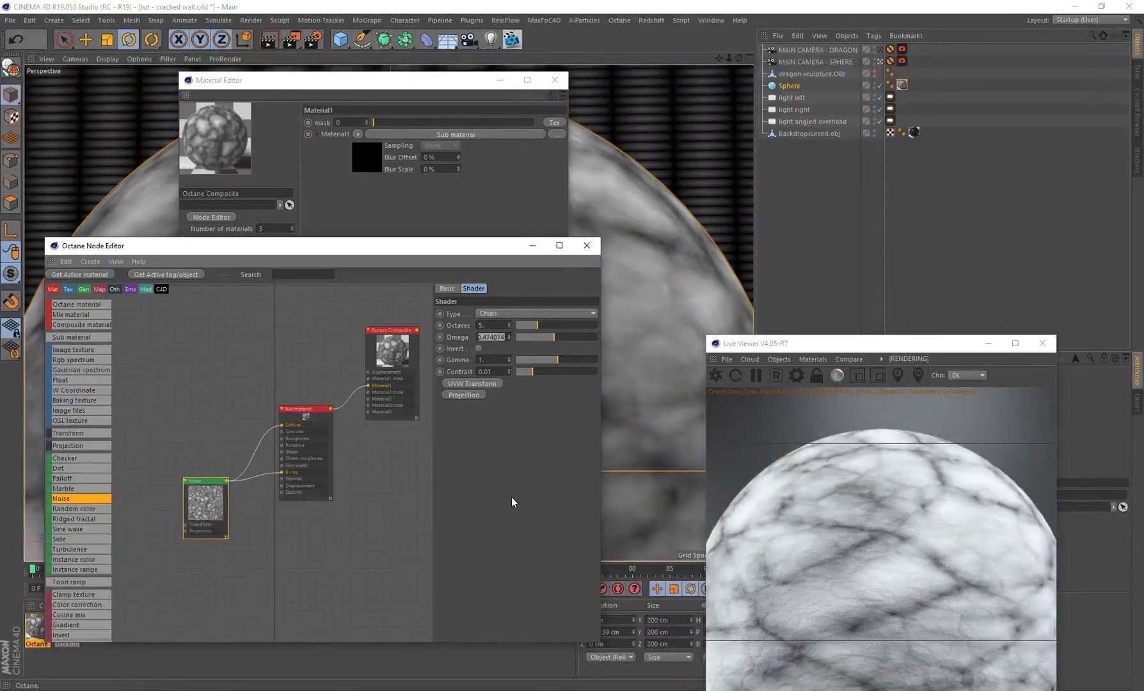
pyautogui.write('0.54')
pyautogui.press('Return')
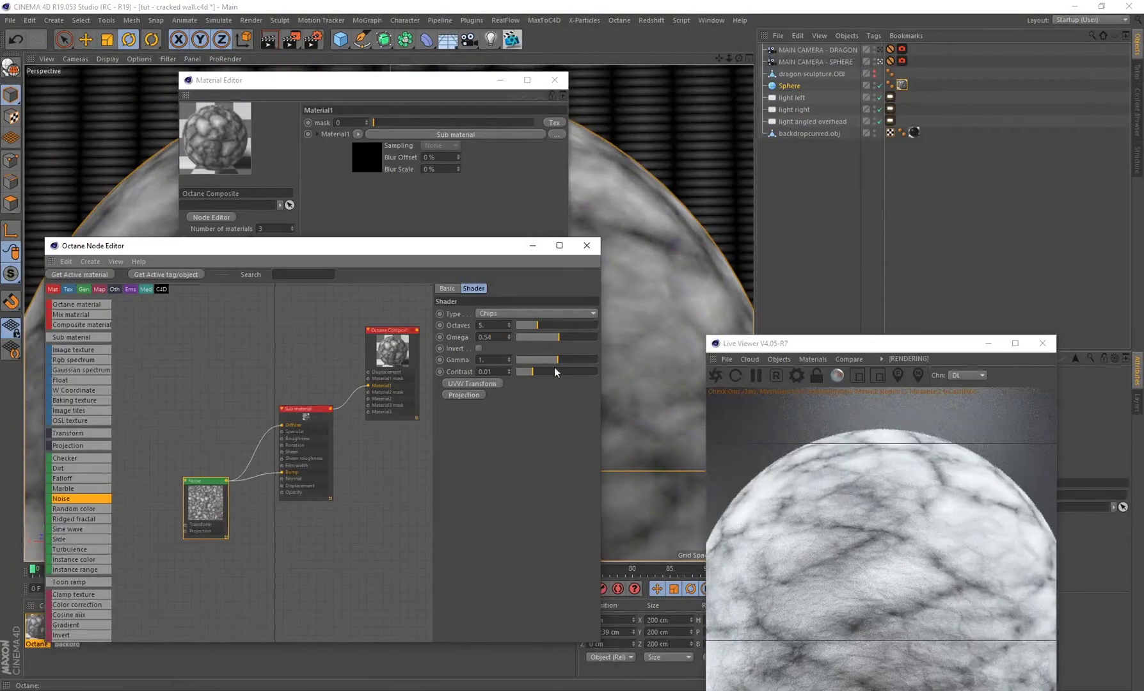
pyautogui.moveTo(554, 366)
pyautogui.mouseDown()
pyautogui.moveTo(537, 363)
pyautogui.moveTo(554, 362)
pyautogui.mouseUp()
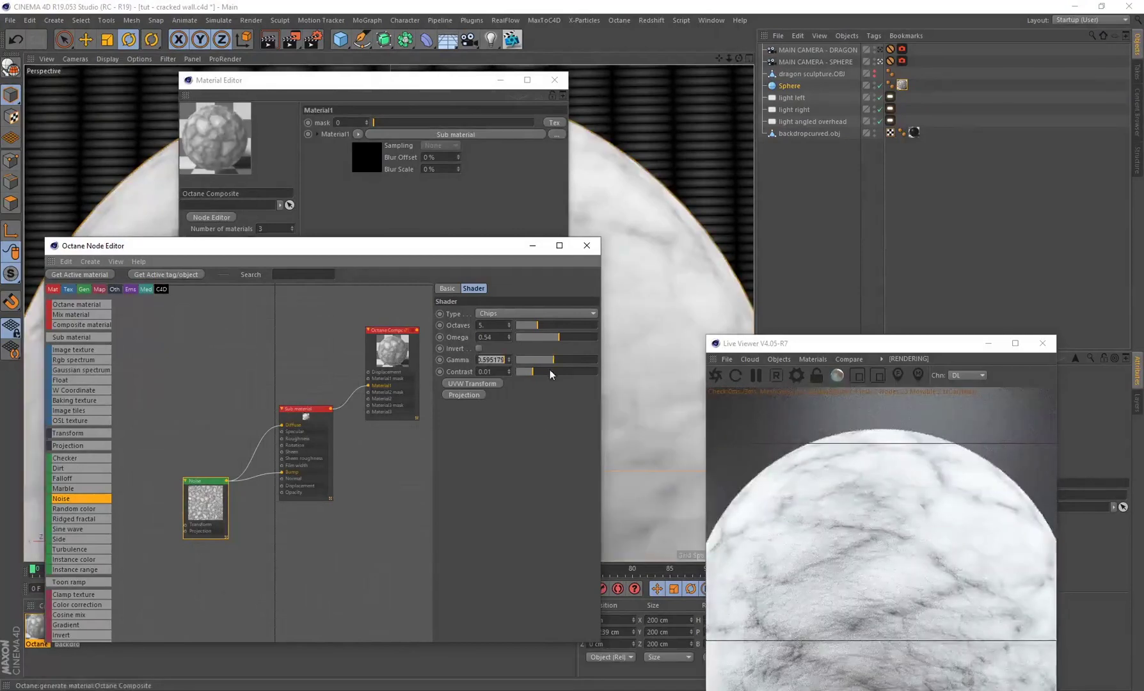
pyautogui.write('0.25')
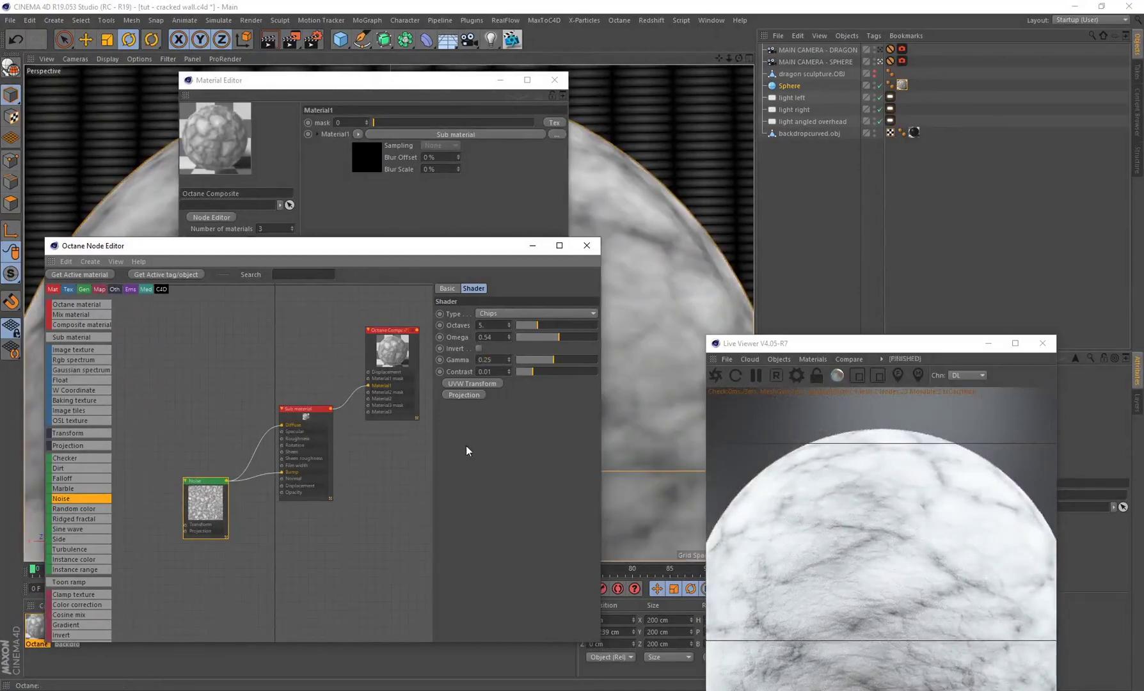
# Raise the Chips noise's contrast to 100.
pyautogui.press('Return')
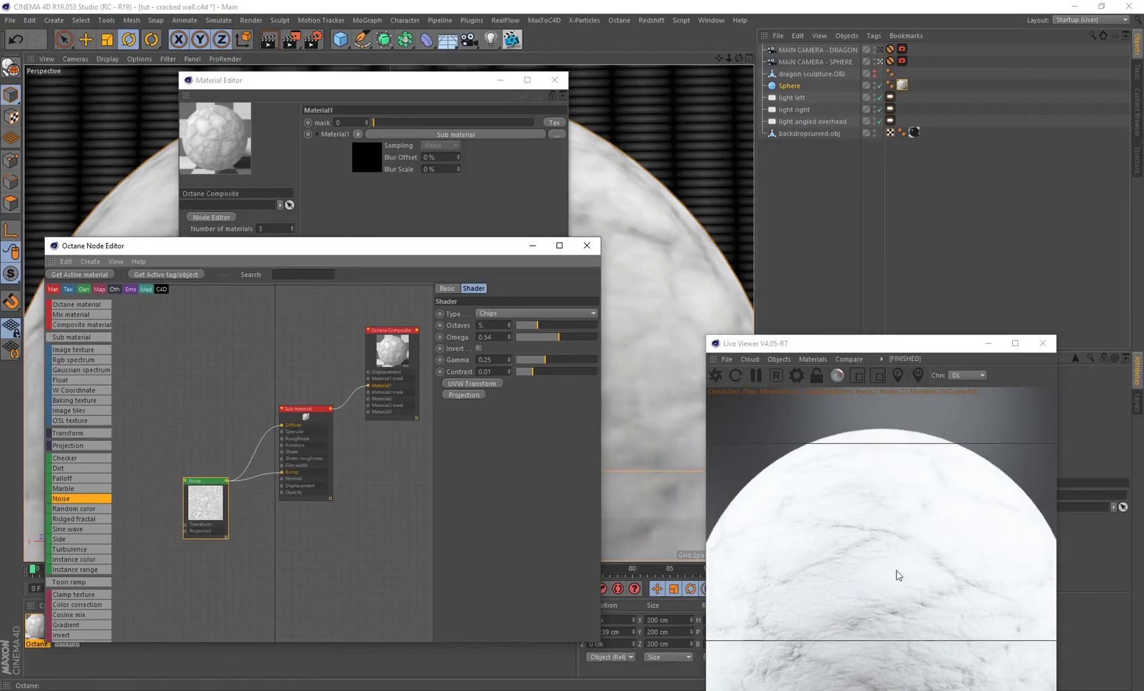
pyautogui.moveTo(544, 372); pyautogui.dragTo(592, 376)
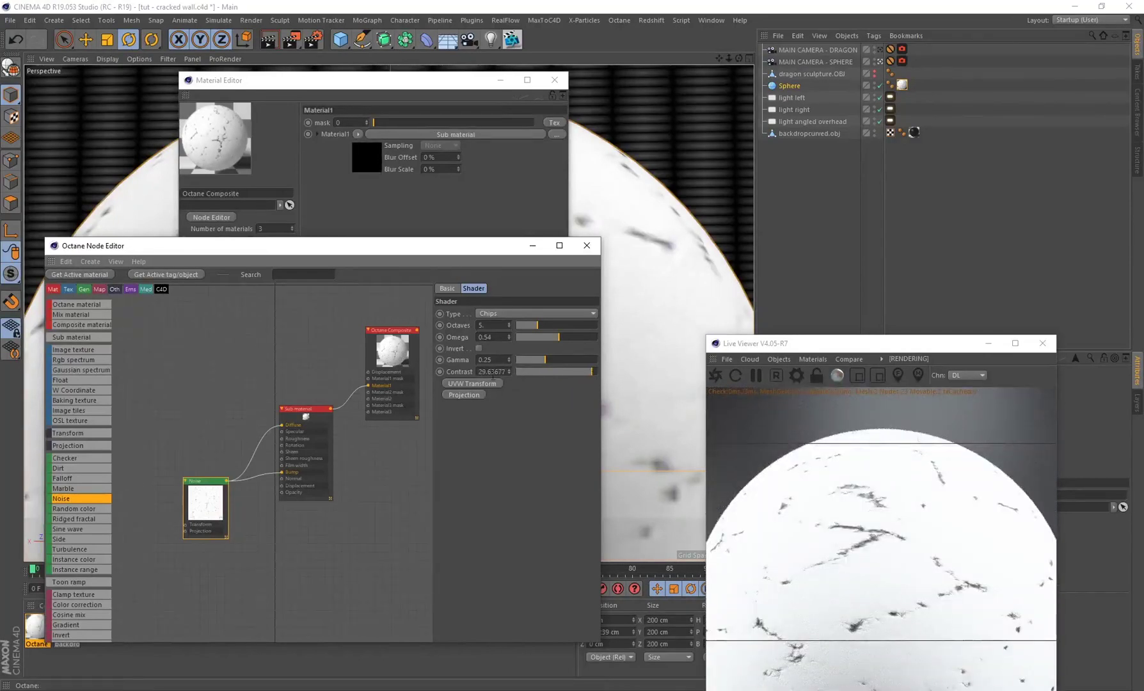
pyautogui.doubleClick(491, 371)
pyautogui.write('100')
pyautogui.press('Return')
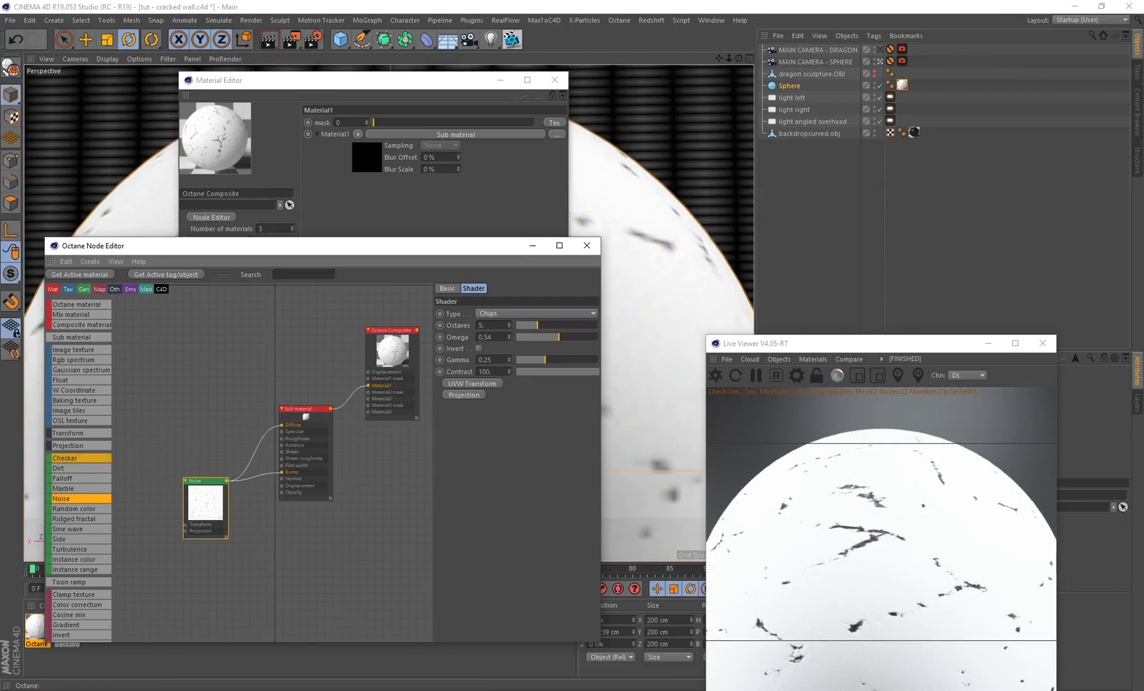
# Insert a Gradient node into the connection between the Noise node and the sub material's Diffuse input.
pyautogui.scroll(-3, 80, 498)
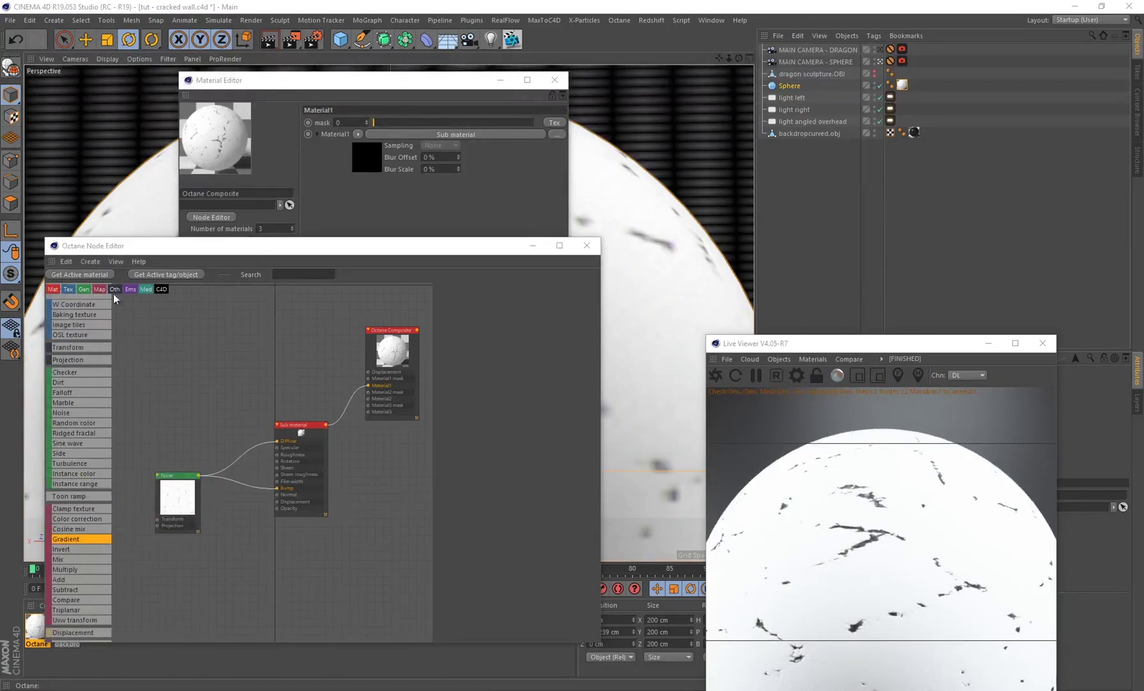
pyautogui.click(66, 537)
pyautogui.moveTo(69, 542); pyautogui.dragTo(240, 456)
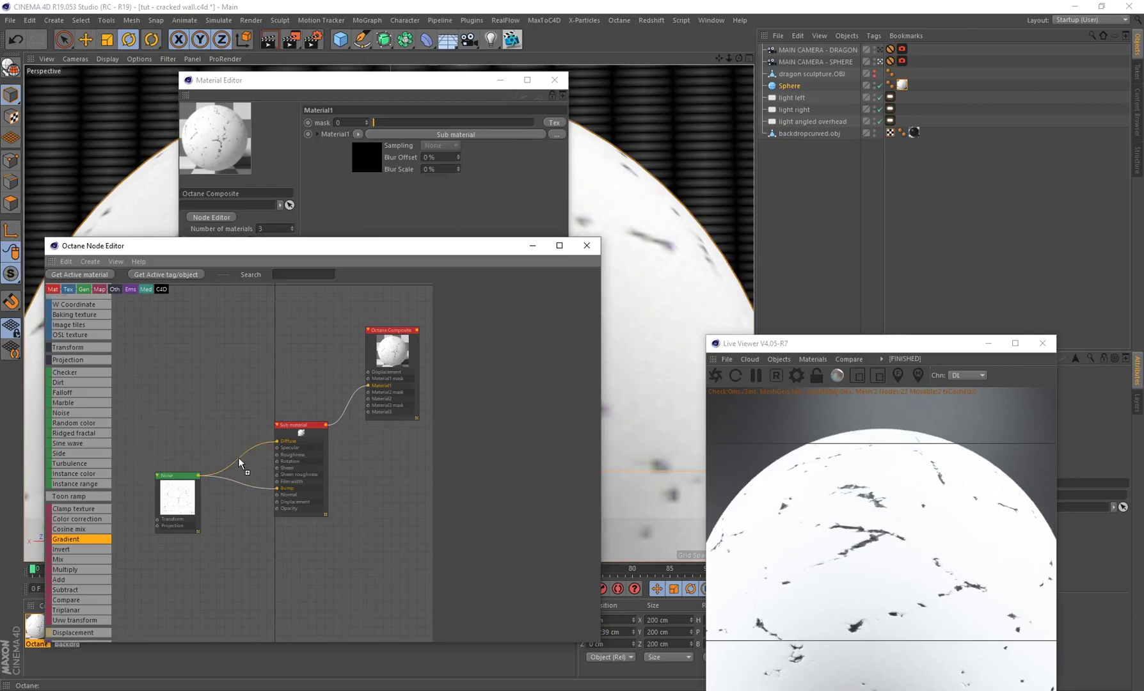
pyautogui.moveTo(238, 457); pyautogui.dragTo(239, 459)
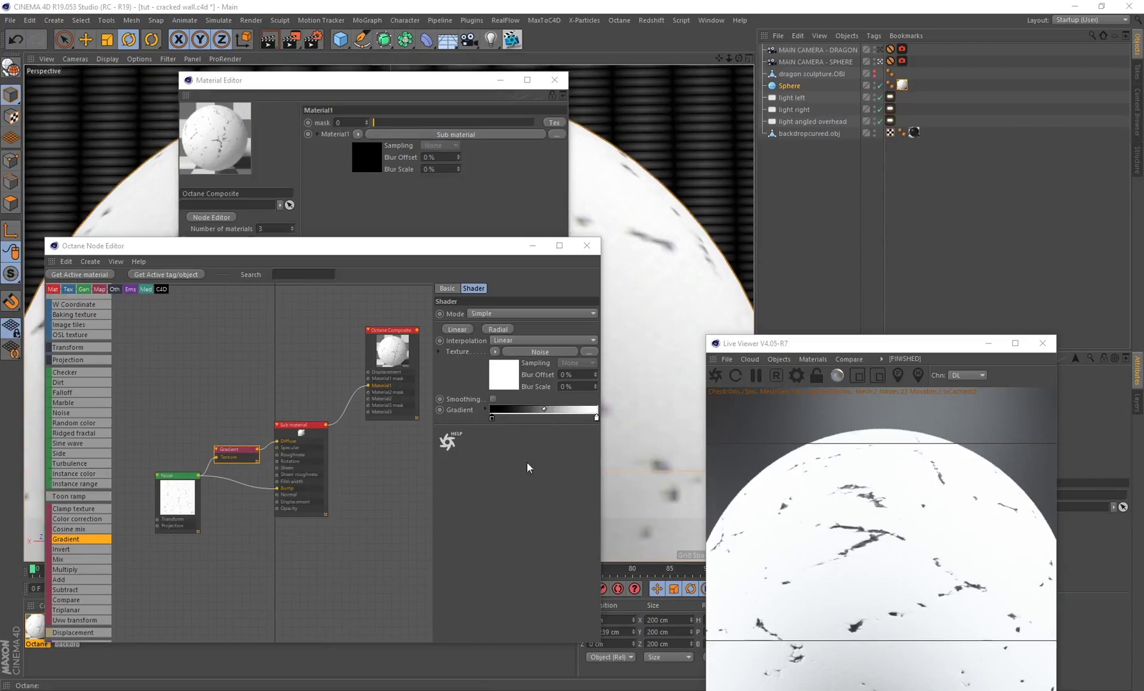
# Add a middle knot near the gradient's dark end and move the white knot close beside it.
pyautogui.click(526, 417)
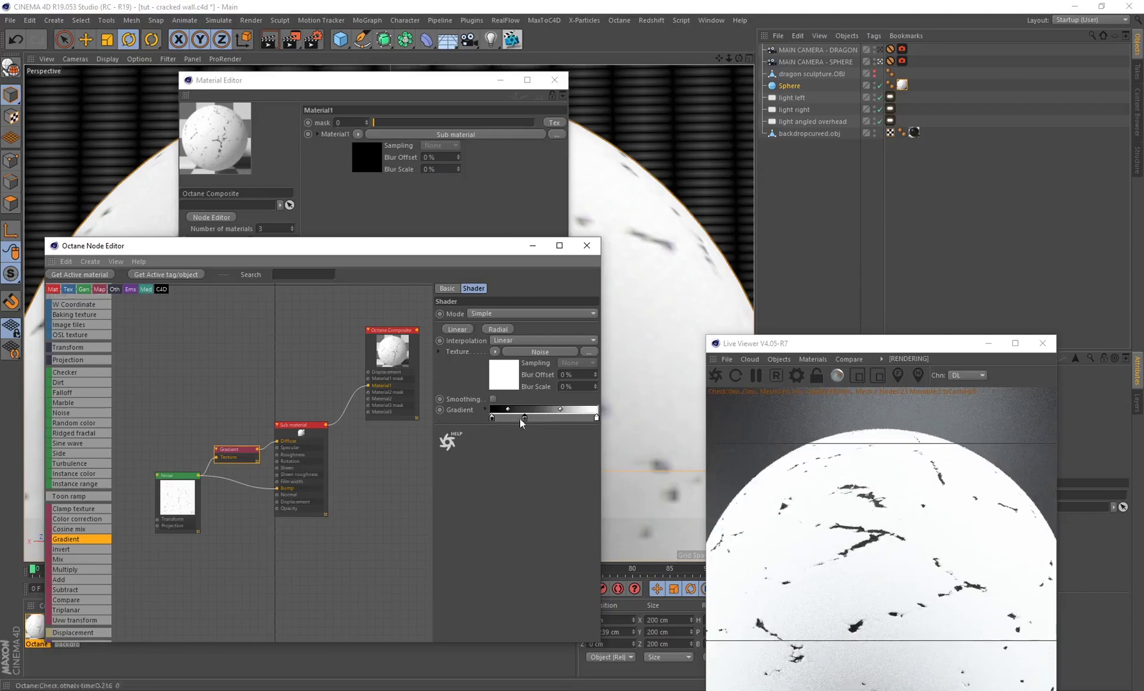
pyautogui.moveTo(519, 417); pyautogui.dragTo(513, 418)
pyautogui.moveTo(590, 418); pyautogui.dragTo(528, 418)
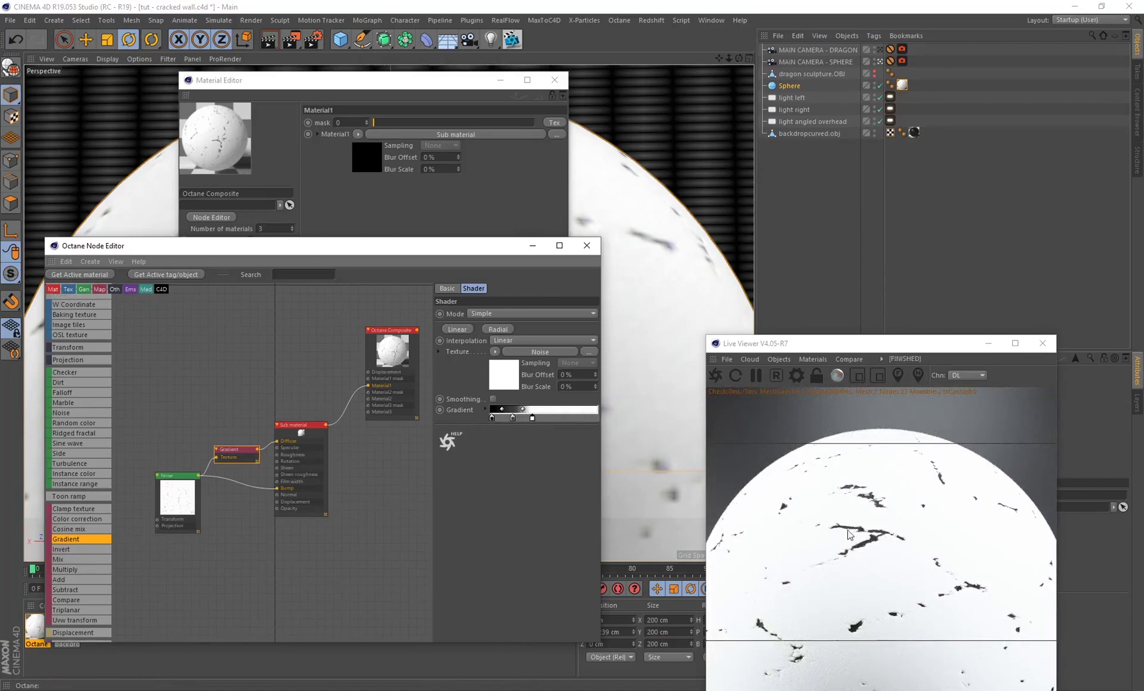
# Lighten the gradient's black knot to gray and set the middle knot's HSV brightness value to 30%.
pyautogui.doubleClick(490, 417)
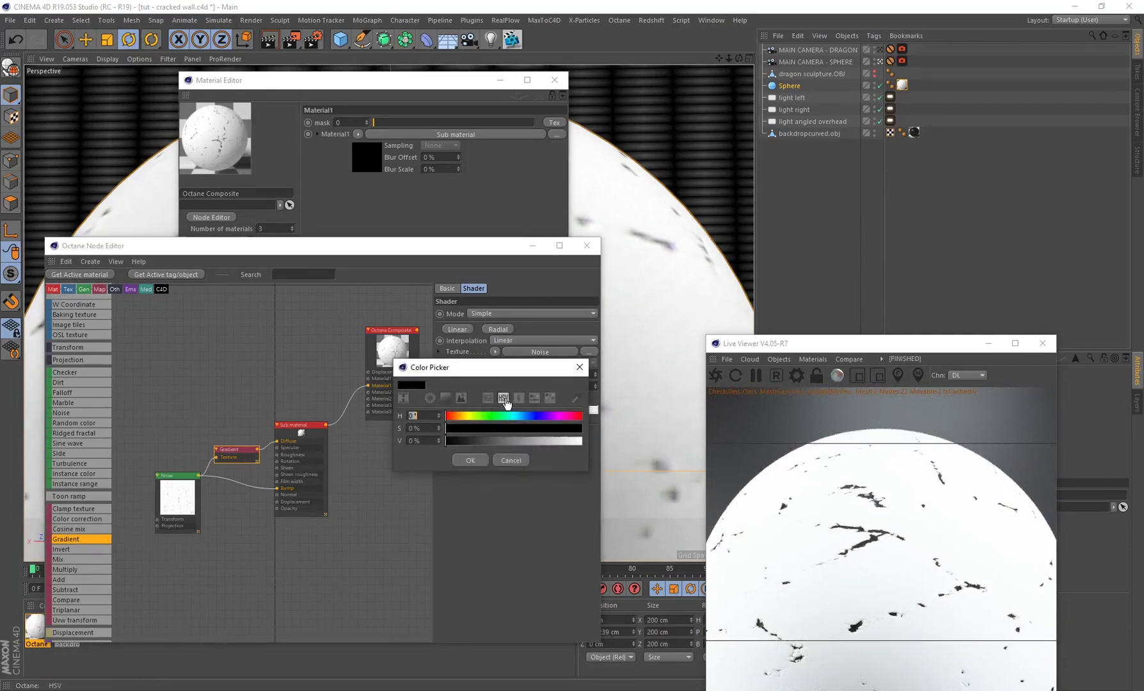
pyautogui.click(412, 440)
pyautogui.click(481, 462)
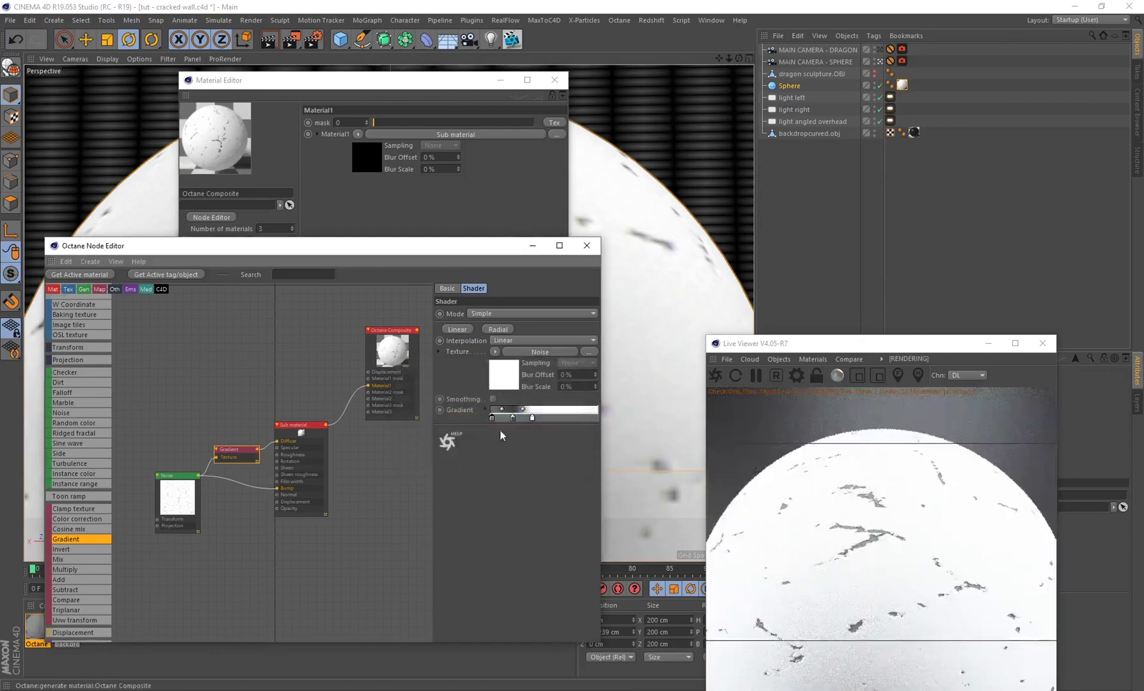
pyautogui.doubleClick(513, 419)
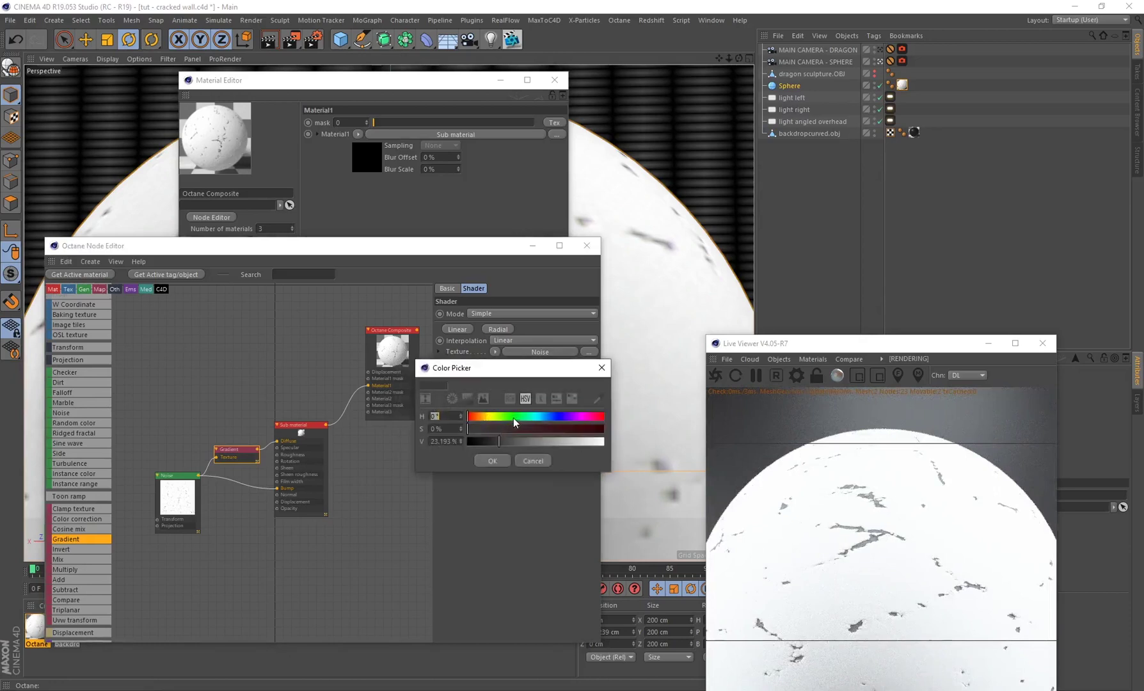
pyautogui.doubleClick(454, 441)
pyautogui.write('30')
pyautogui.click(491, 461)
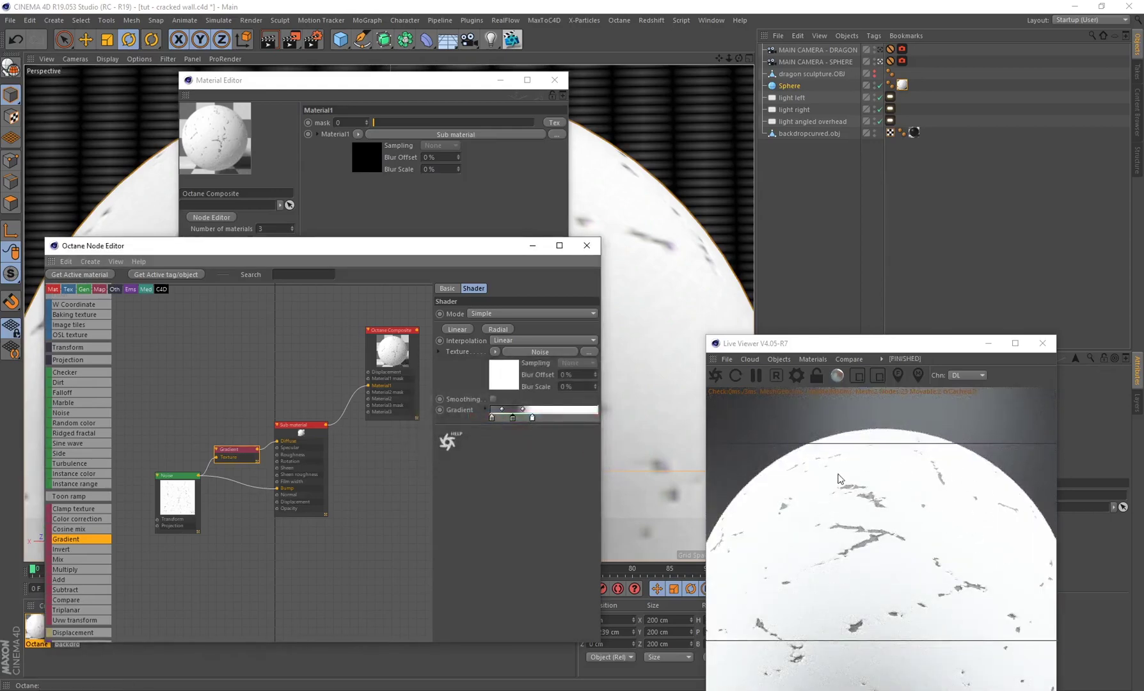
# Recolor the gradient's white knot to a dark muted blue with hue 211° and saturation 20%.
pyautogui.doubleClick(533, 417)
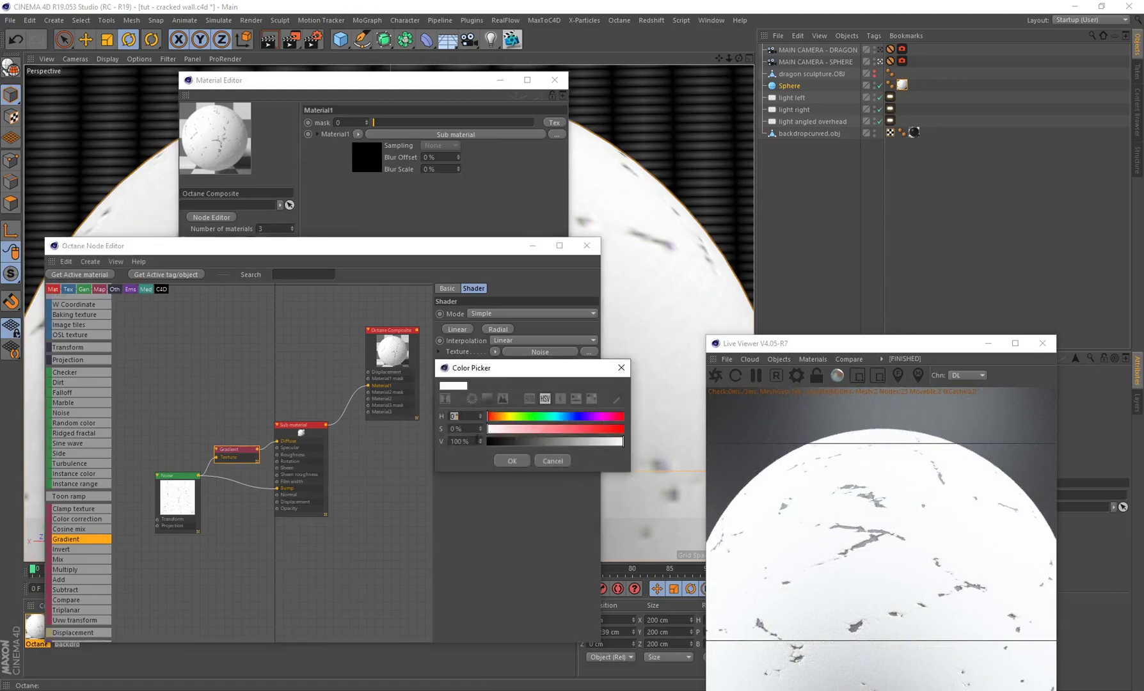
pyautogui.write('211')
pyautogui.press('Tab')
pyautogui.write('20')
pyautogui.press('Tab')
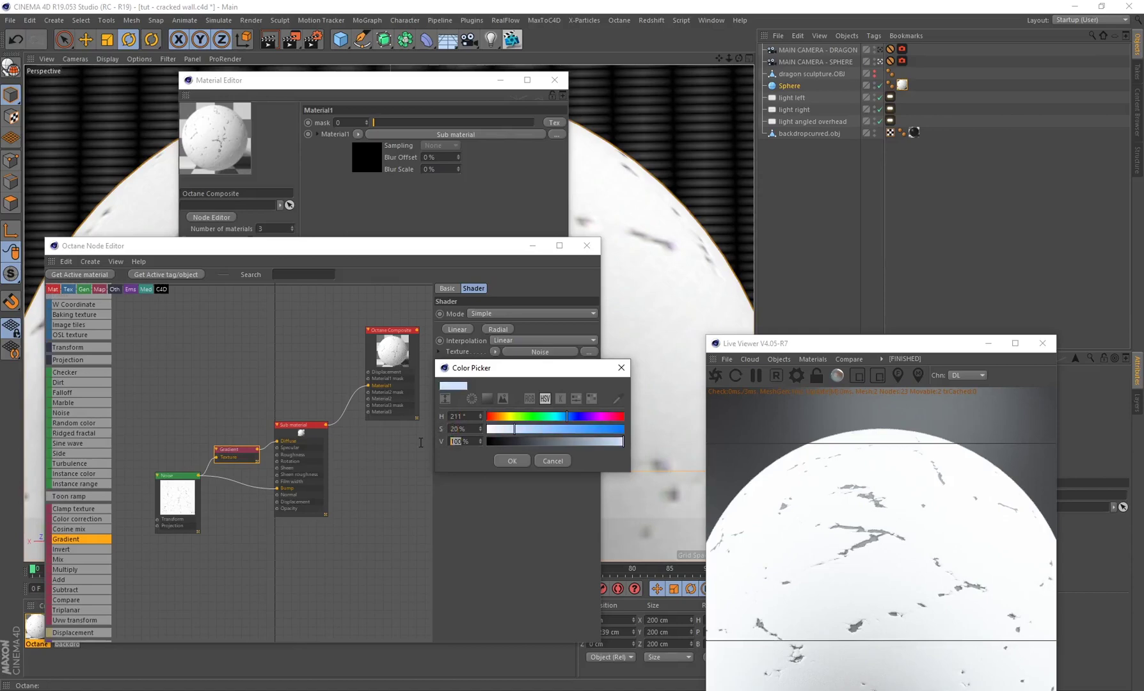
pyautogui.click(516, 461)
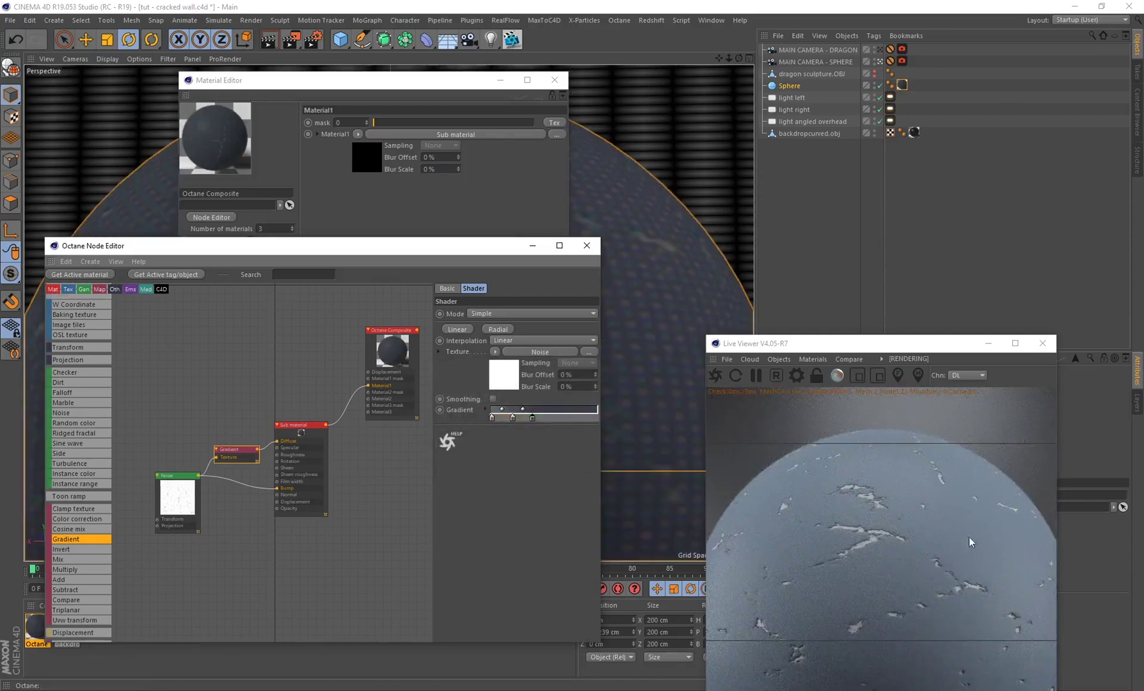
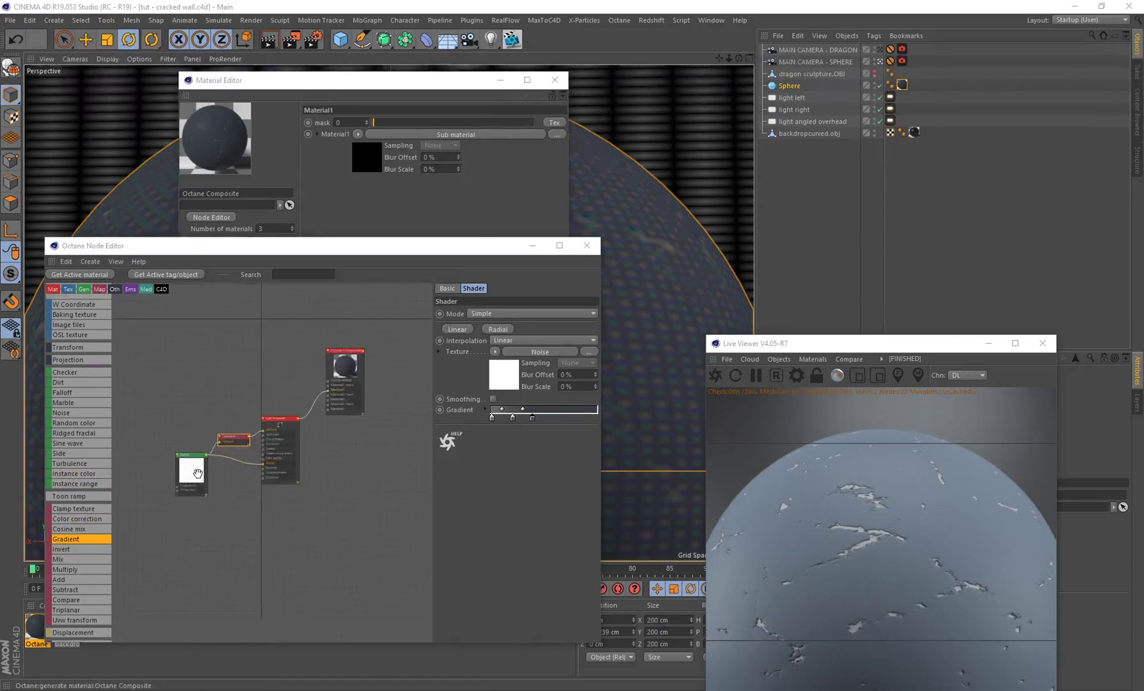
# Add a UVW Transform to the Noise node, place it beside the noise, and set its R.Z rotation to 35.
pyautogui.click(192, 472)
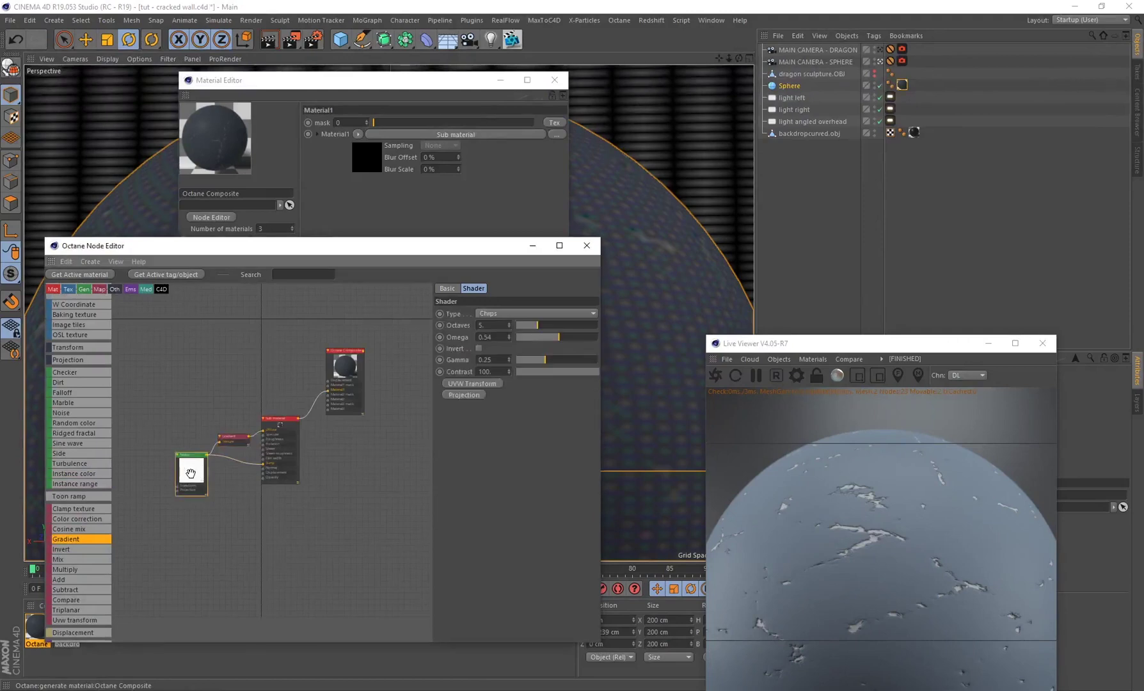
pyautogui.click(458, 384)
pyautogui.moveTo(159, 393); pyautogui.dragTo(316, 373, button='middle')
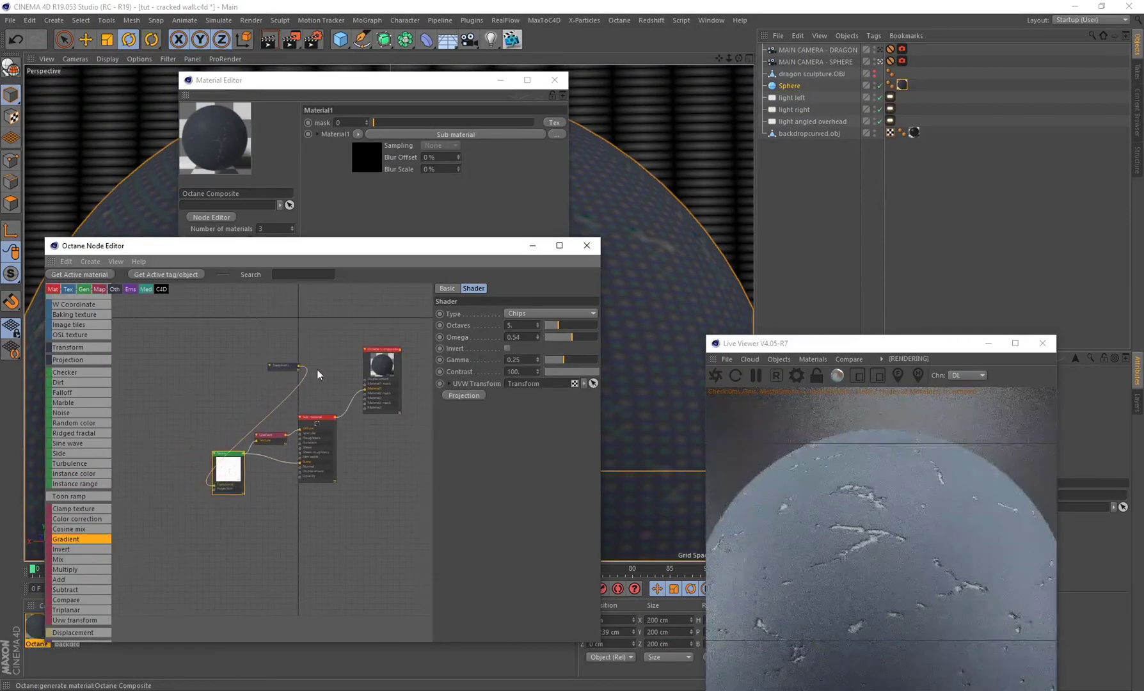
pyautogui.moveTo(280, 365); pyautogui.dragTo(155, 455)
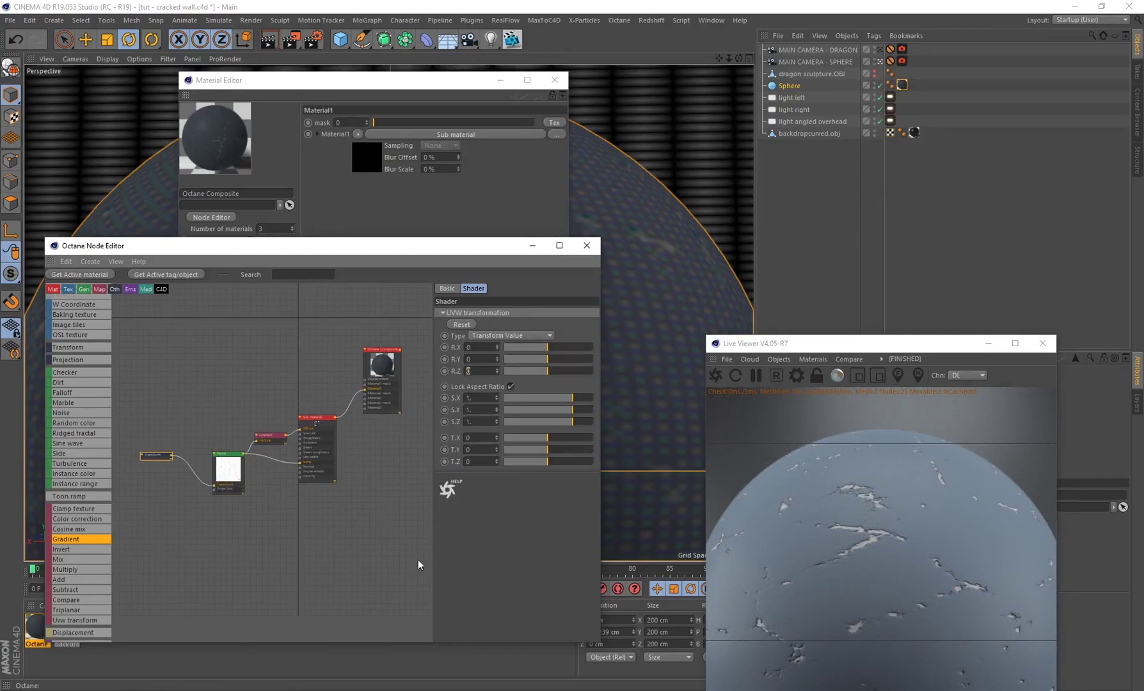
pyautogui.write('35')
pyautogui.press('Return')
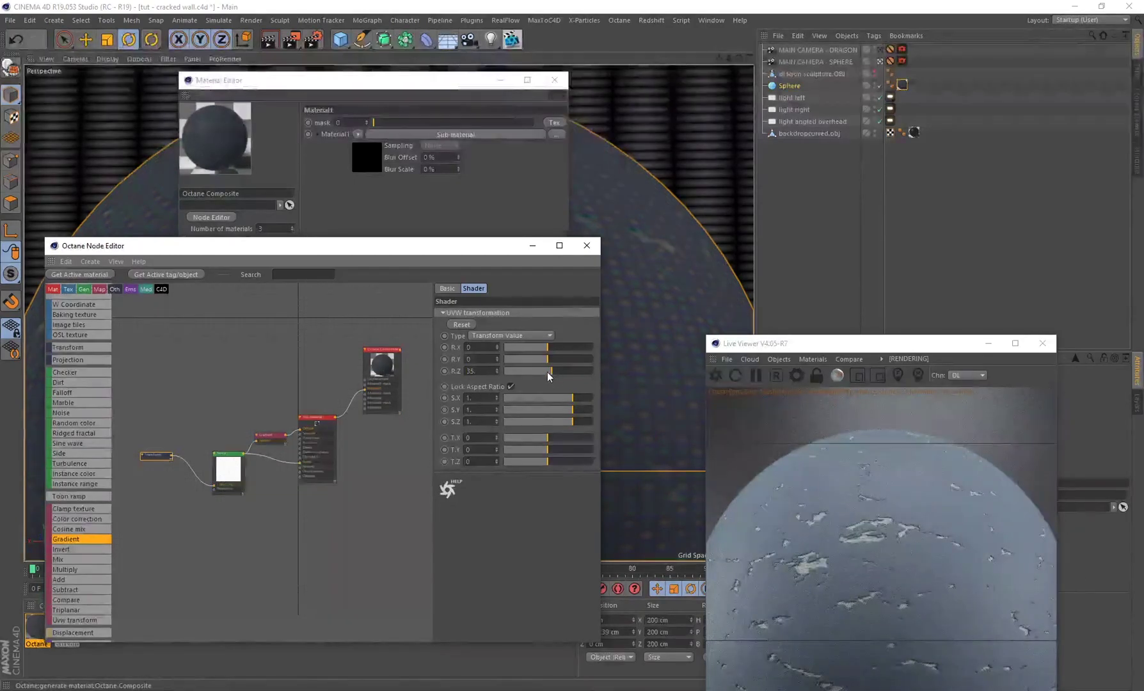
# Try other R.Z rotations on the Transform node, then restore the rotation to 35.
pyautogui.click(545, 371)
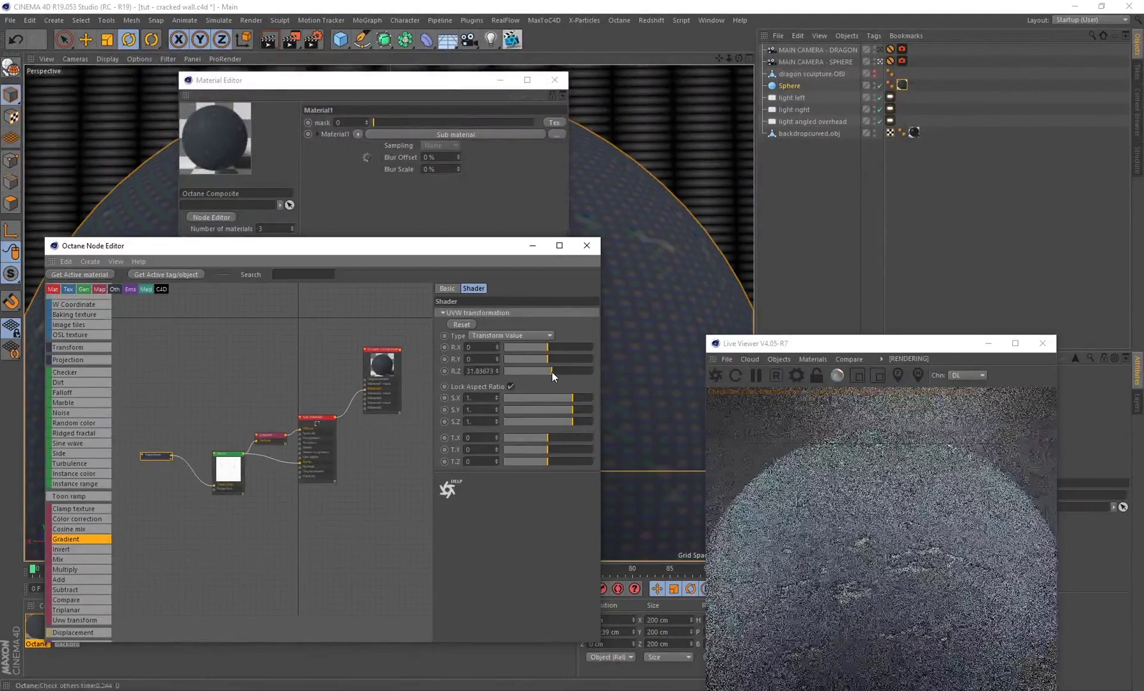
pyautogui.click(553, 372)
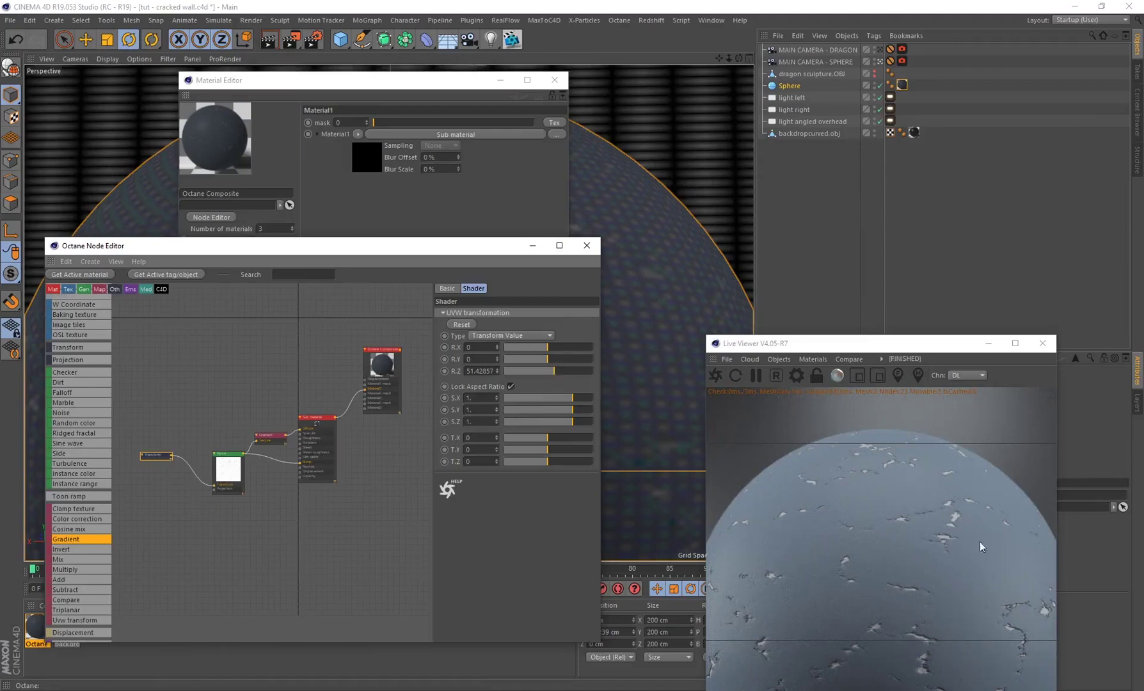
pyautogui.doubleClick(474, 370)
pyautogui.write('35')
pyautogui.press('Return')
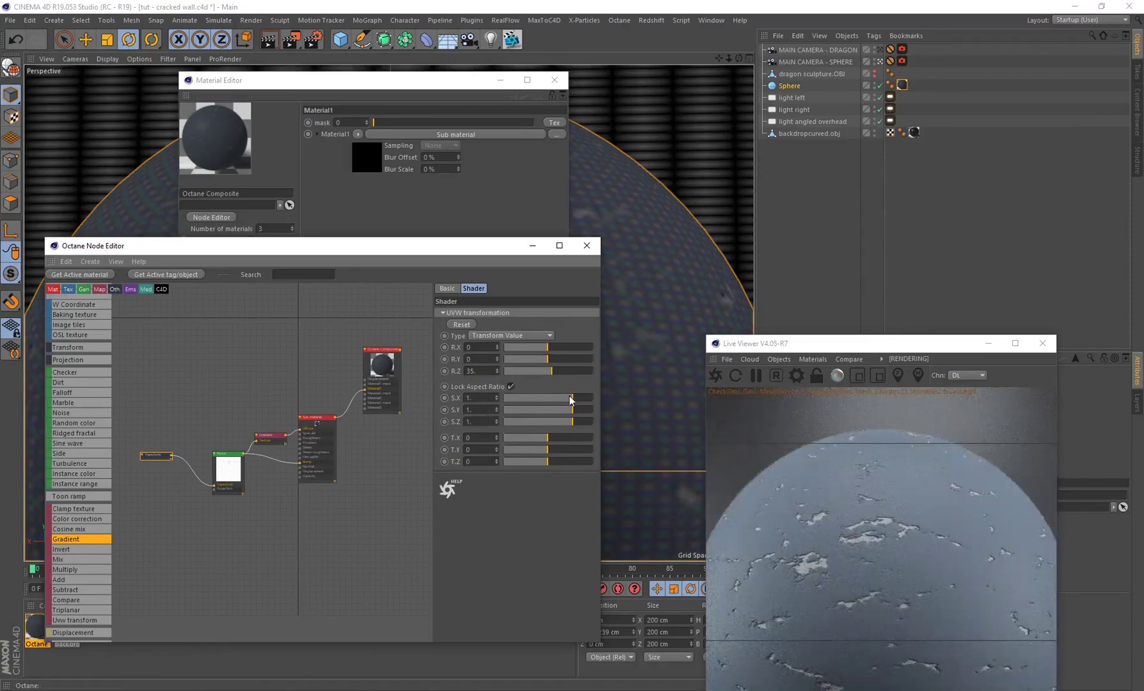
# Try smaller and larger locked scales on the Transform node, then restore the scale to 1.
pyautogui.moveTo(571, 399); pyautogui.dragTo(562, 397)
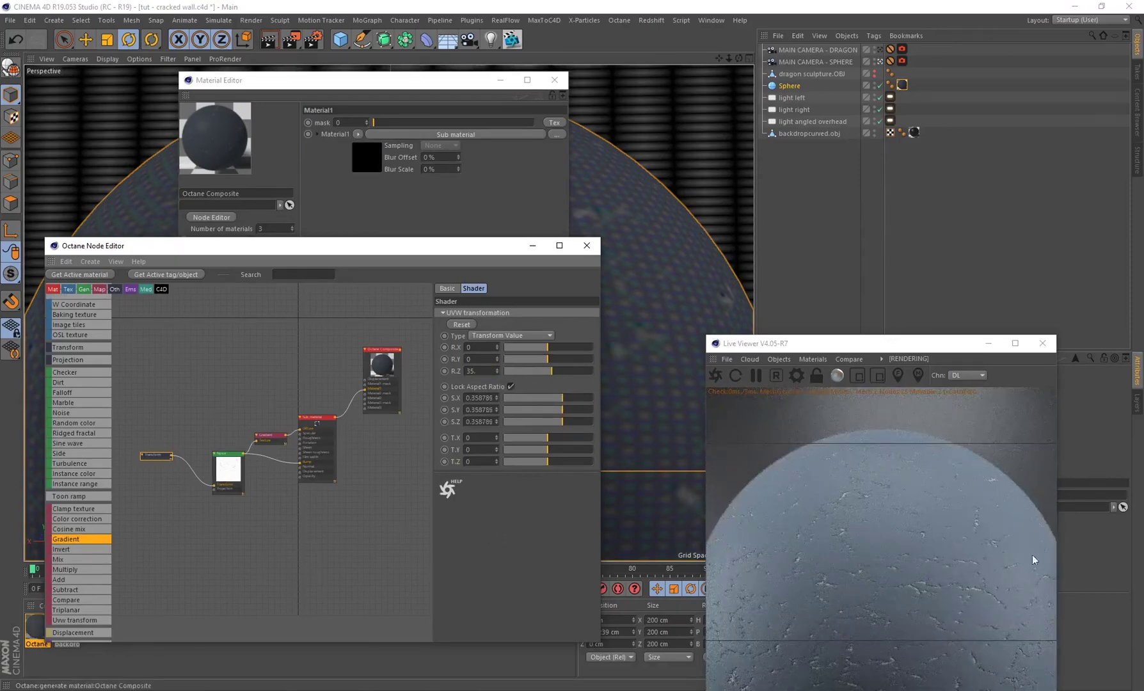
pyautogui.click(578, 399)
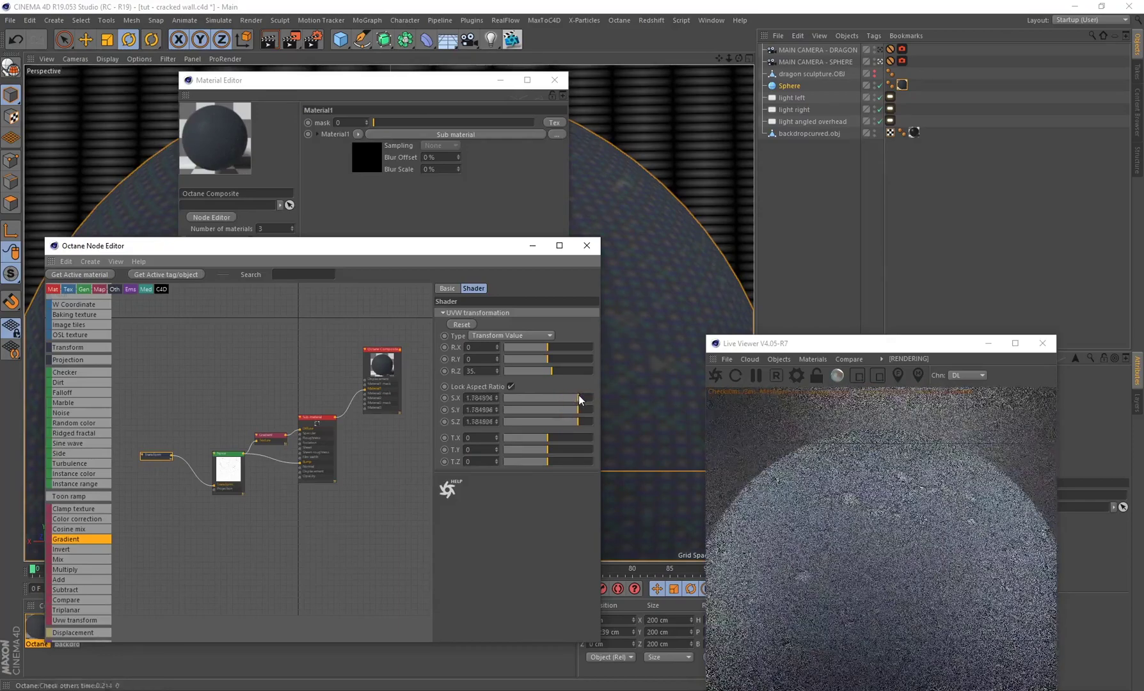
pyautogui.click(579, 398)
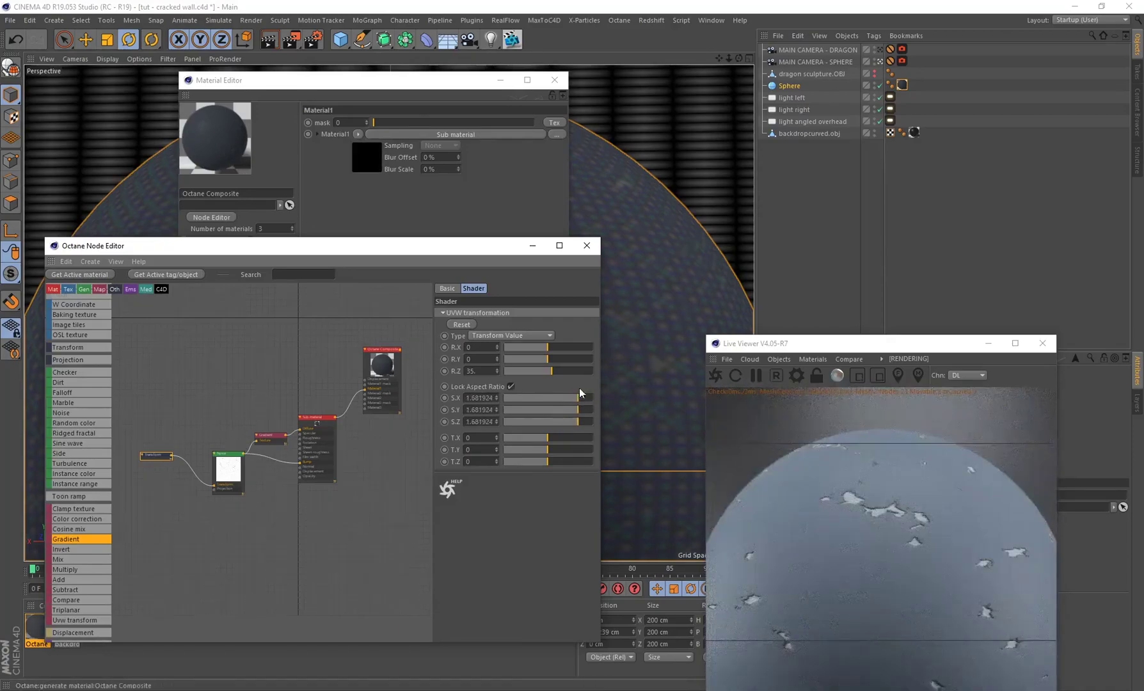
pyautogui.doubleClick(477, 398)
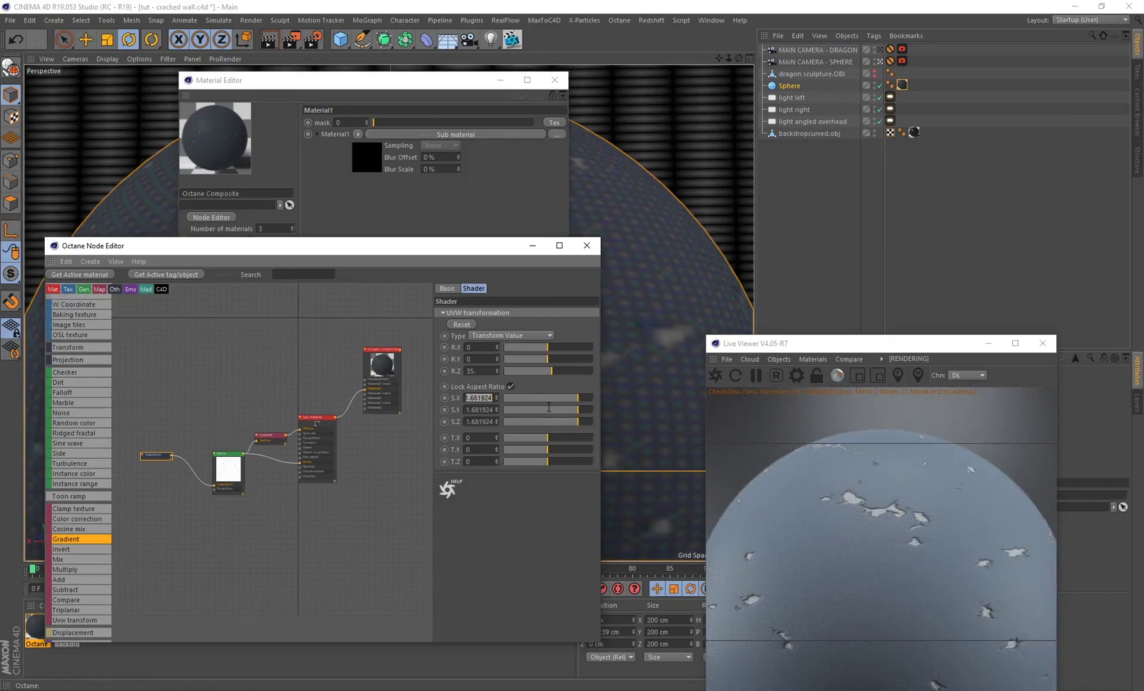
pyautogui.write('1')
pyautogui.press('Return')
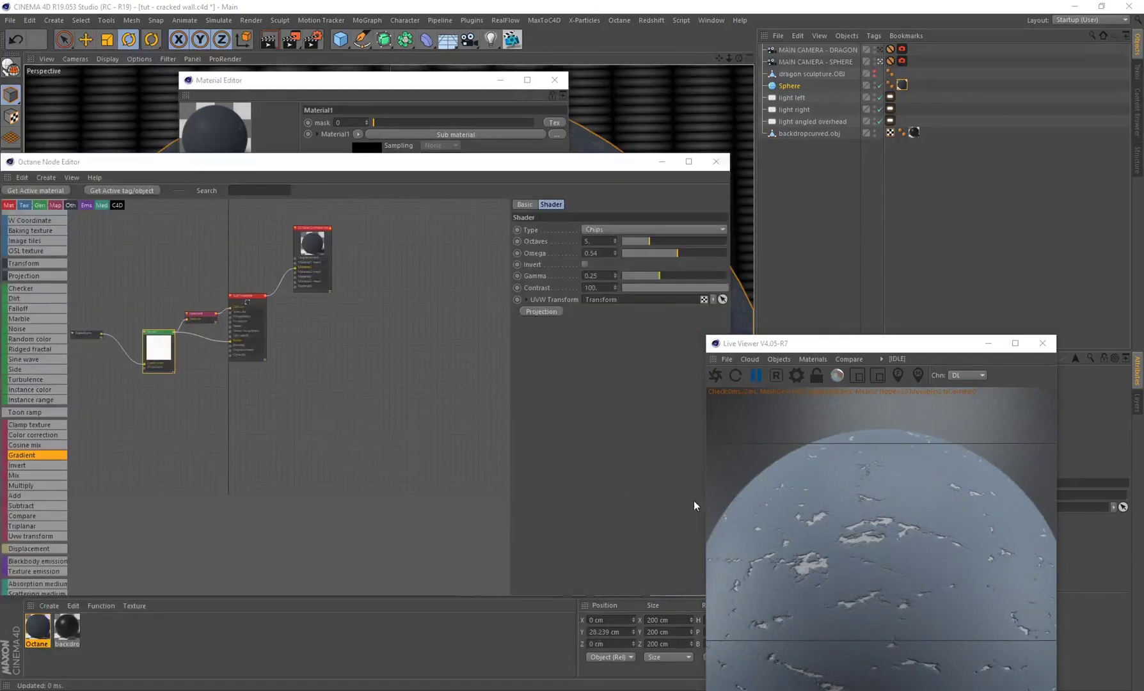
# Add a Texture Projection to the Noise node with the XYZ to UVW type and resume the live render.
pyautogui.moveTo(144, 381); pyautogui.dragTo(244, 437, button='middle')
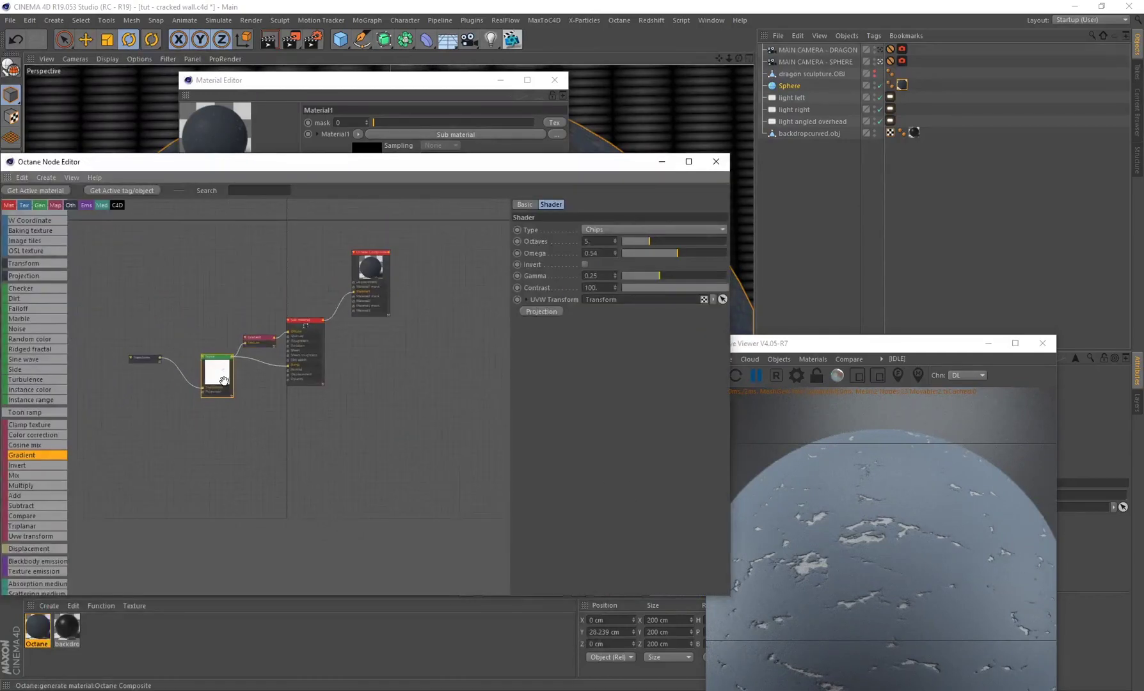
pyautogui.click(535, 318)
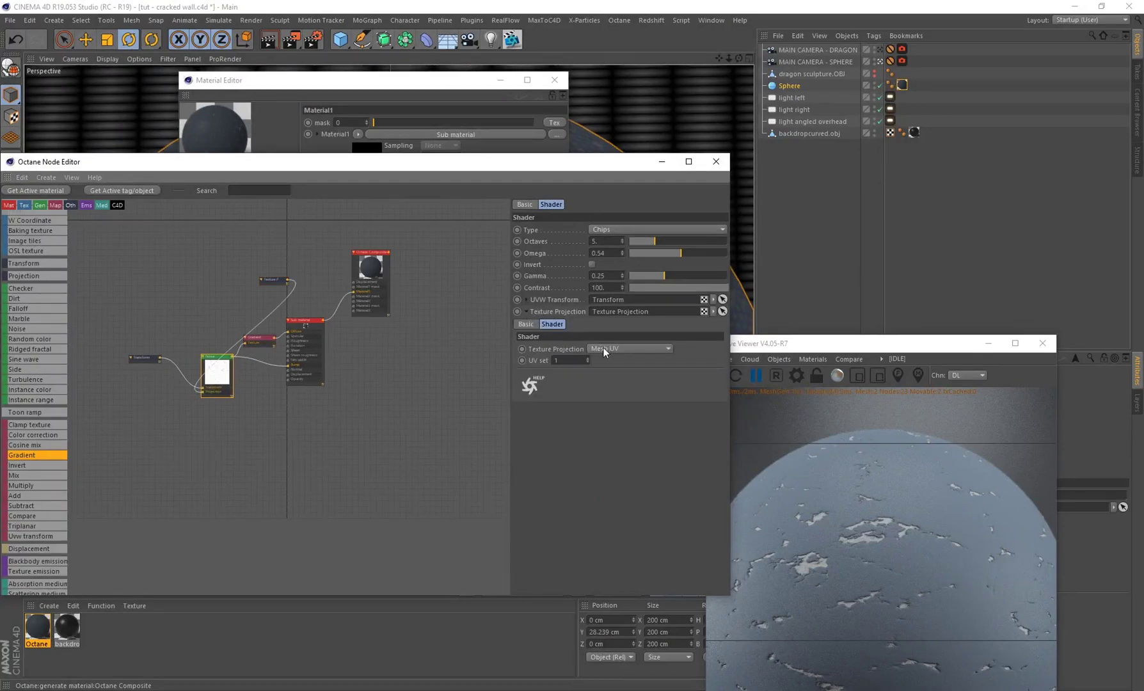
pyautogui.click(628, 348)
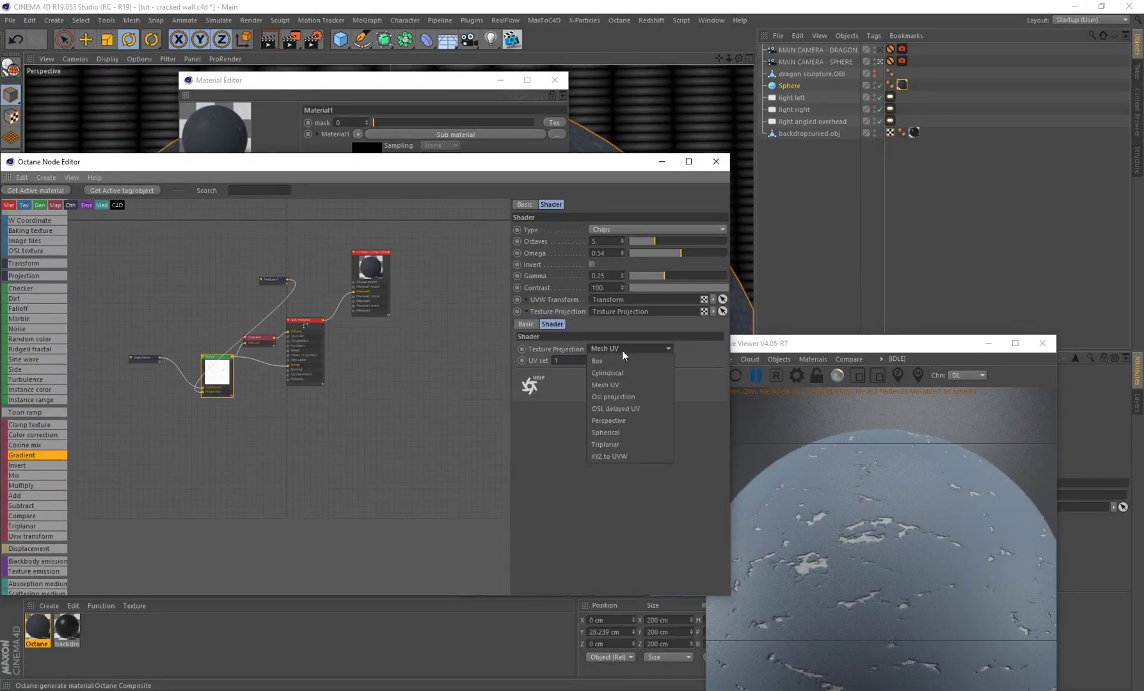
pyautogui.click(613, 456)
pyautogui.click(756, 375)
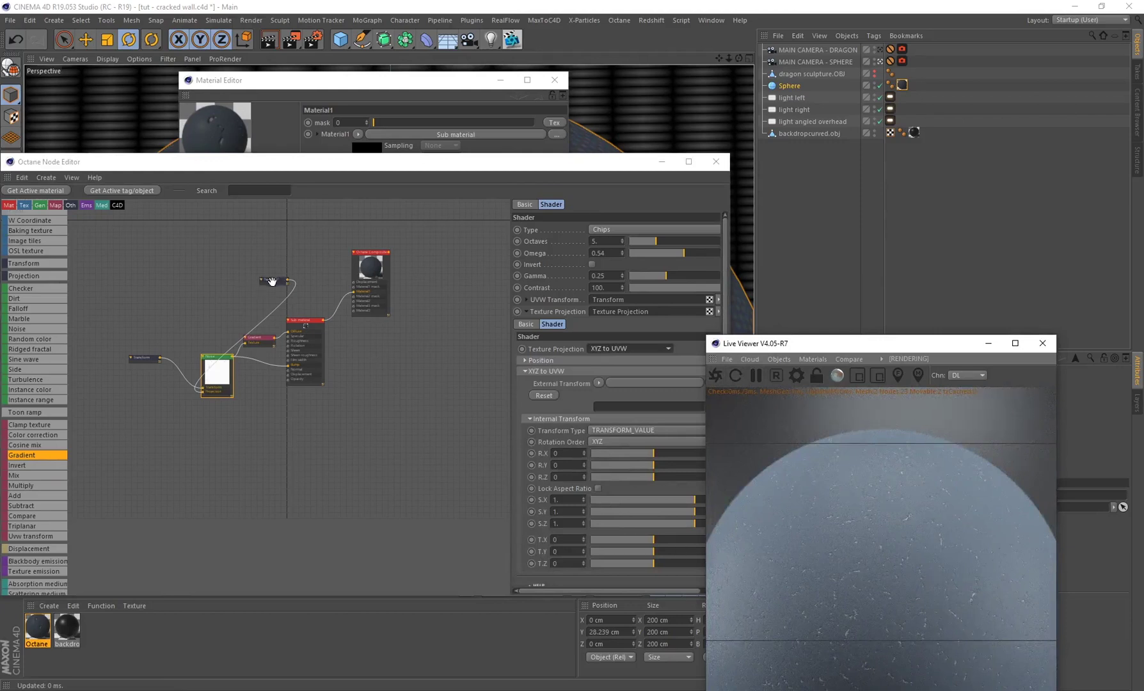
# Place the Texture Projection node beside the noise, lock its aspect ratio, and increase its scale to about 5.71.
pyautogui.moveTo(276, 281); pyautogui.dragTo(160, 405)
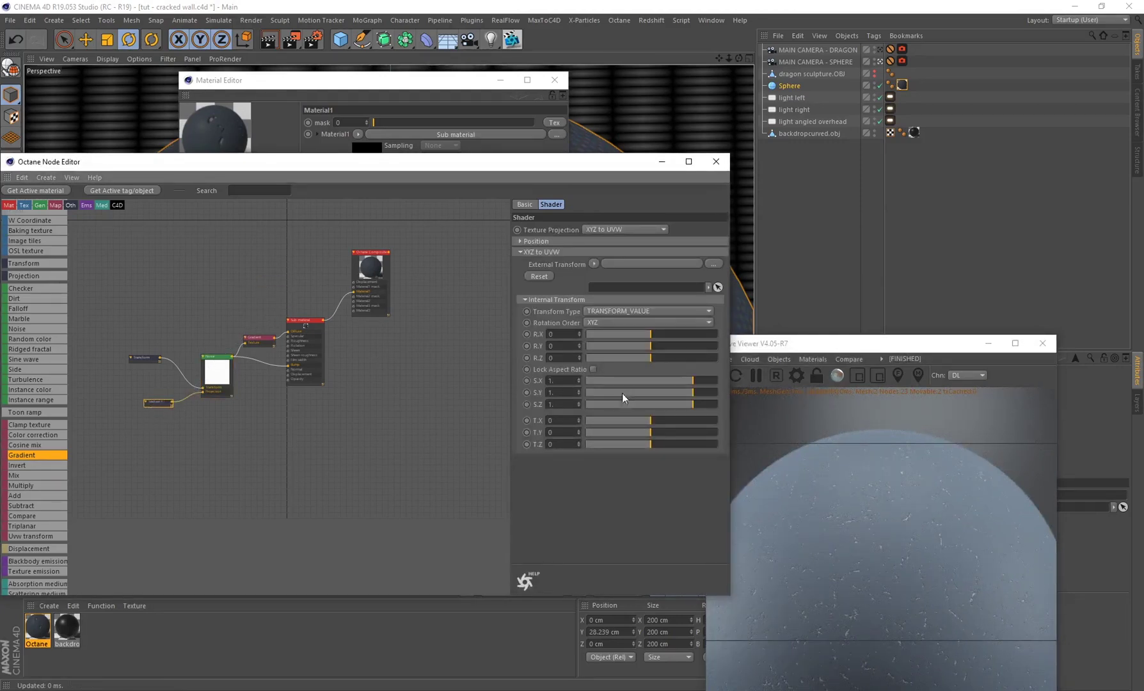
pyautogui.click(593, 369)
pyautogui.moveTo(707, 382); pyautogui.dragTo(715, 379)
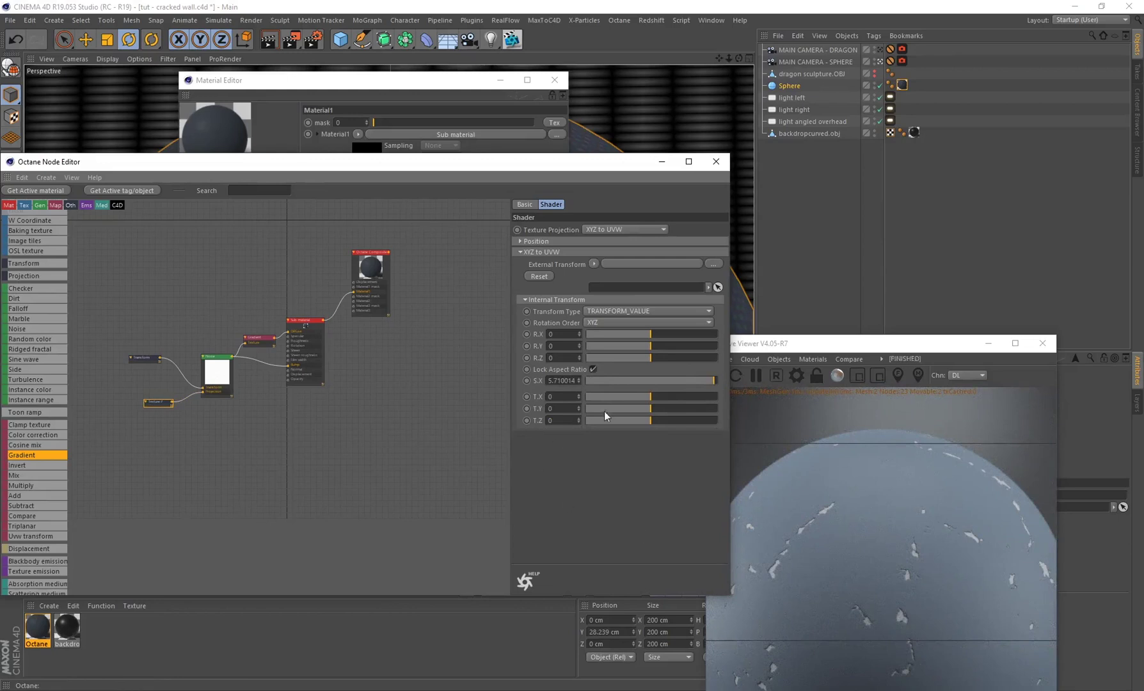
# Switch the Texture Projection node from the XYZ to UVW type to Mesh UV.
pyautogui.click(613, 230)
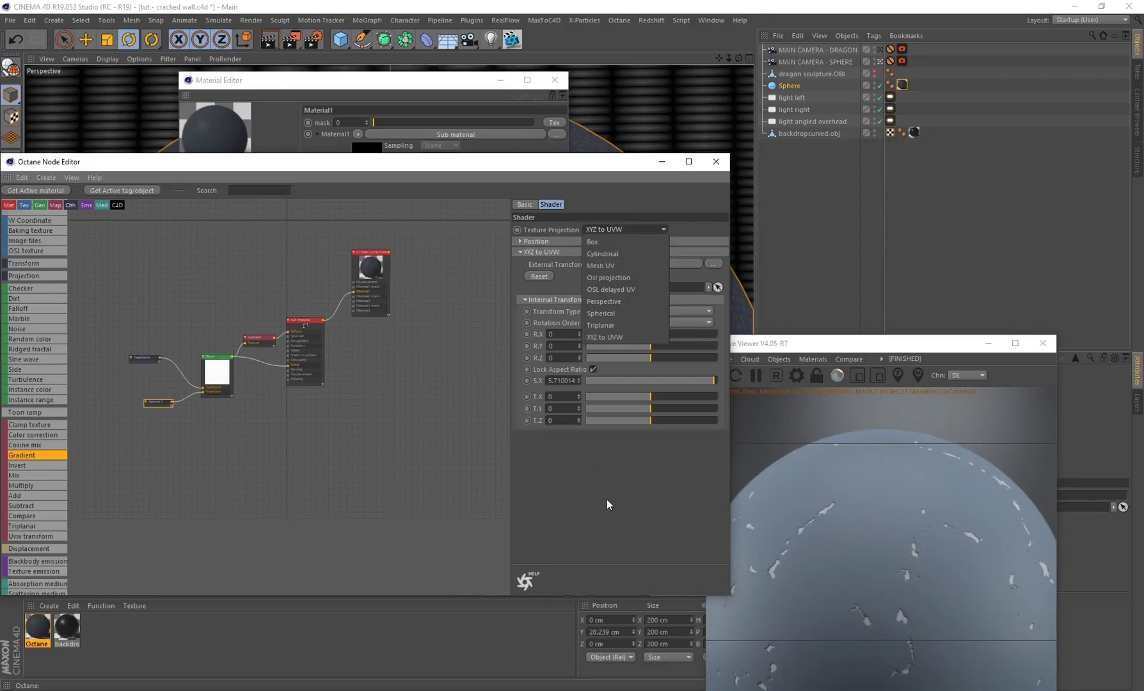
pyautogui.click(811, 73)
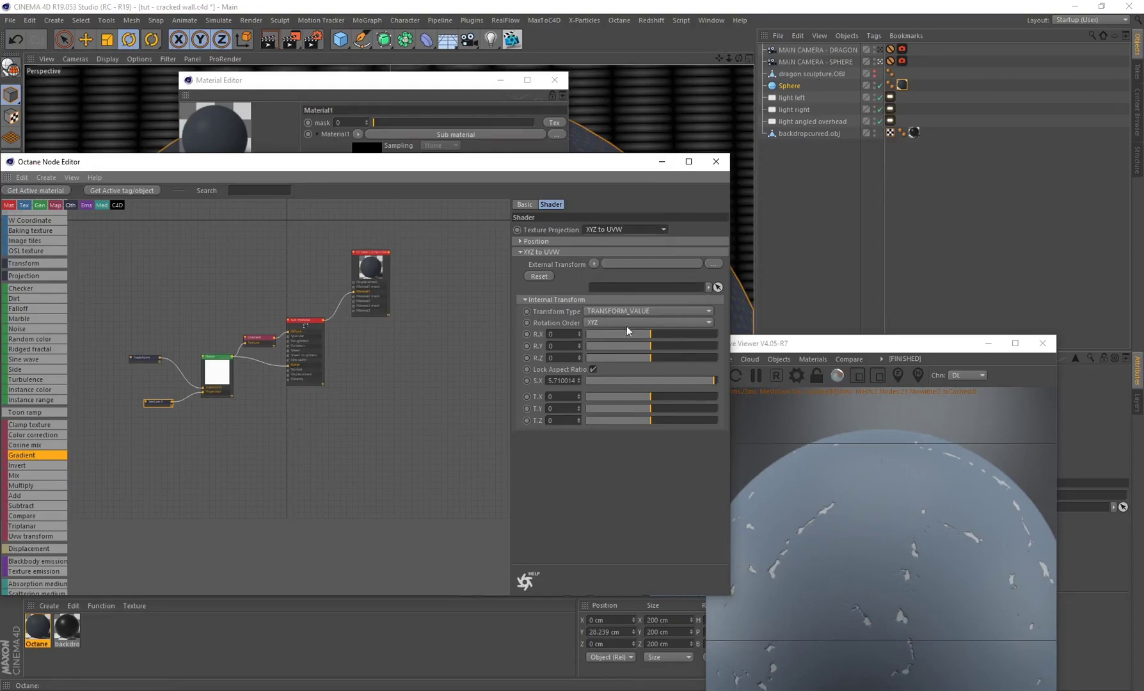
pyautogui.click(592, 230)
pyautogui.click(560, 498)
pyautogui.click(606, 230)
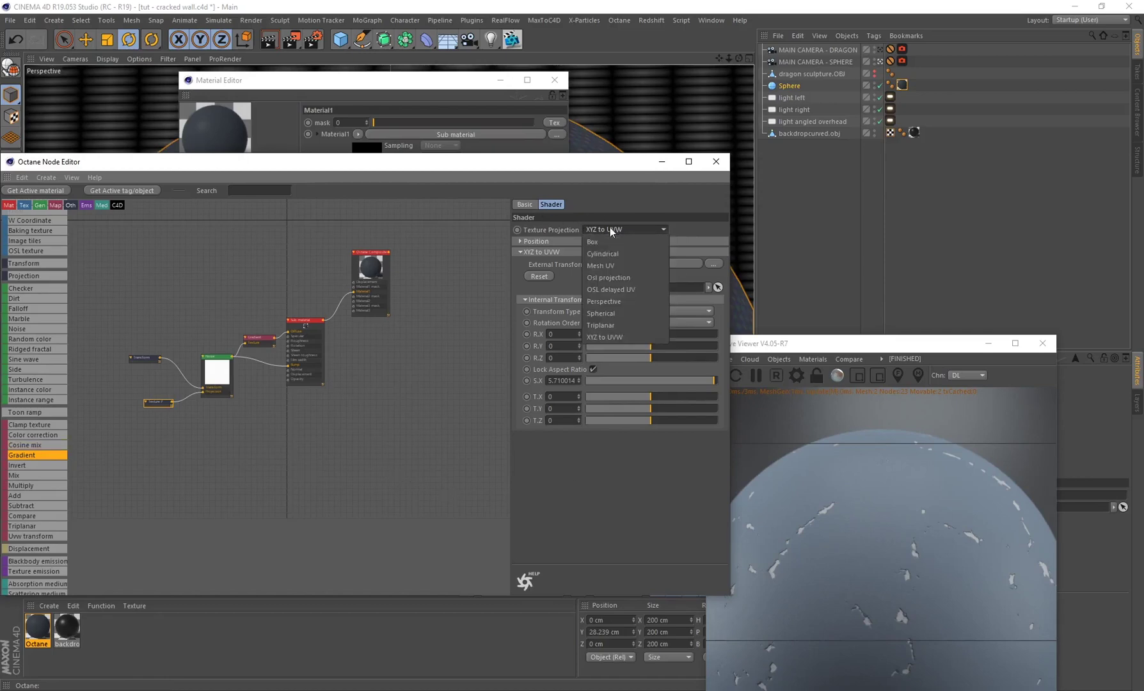
pyautogui.click(602, 264)
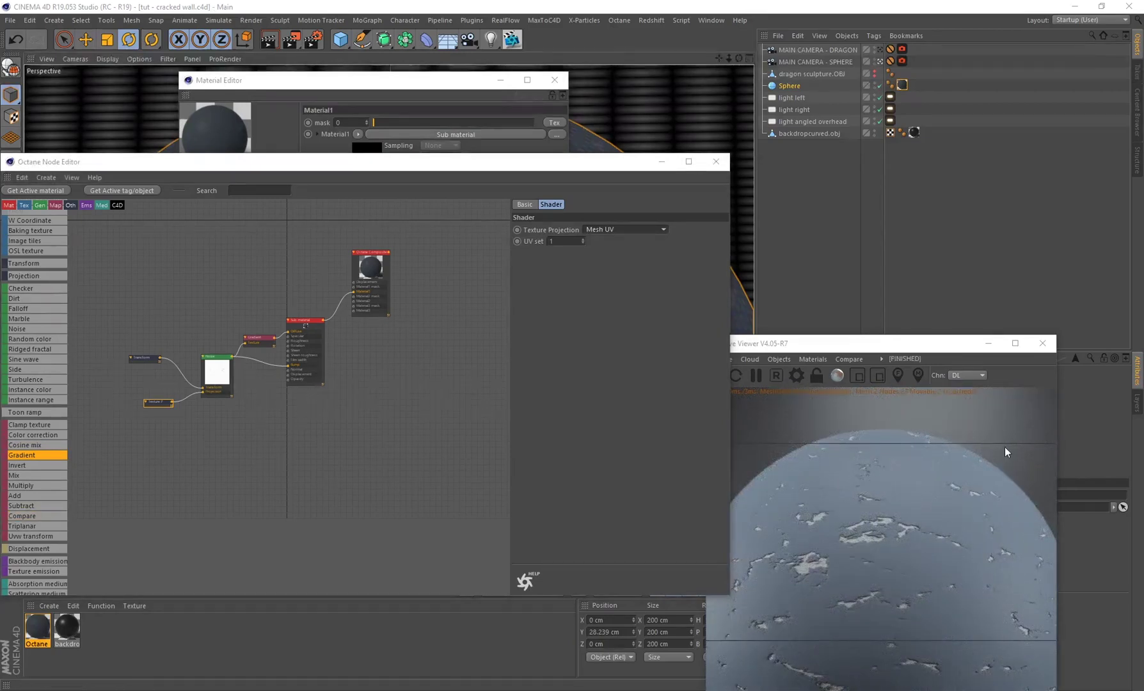
# Add a second Sub material node below the first and connect it to the Material2 input of the Octane Composite.
pyautogui.click(371, 268)
pyautogui.scroll(2, 368, 298)
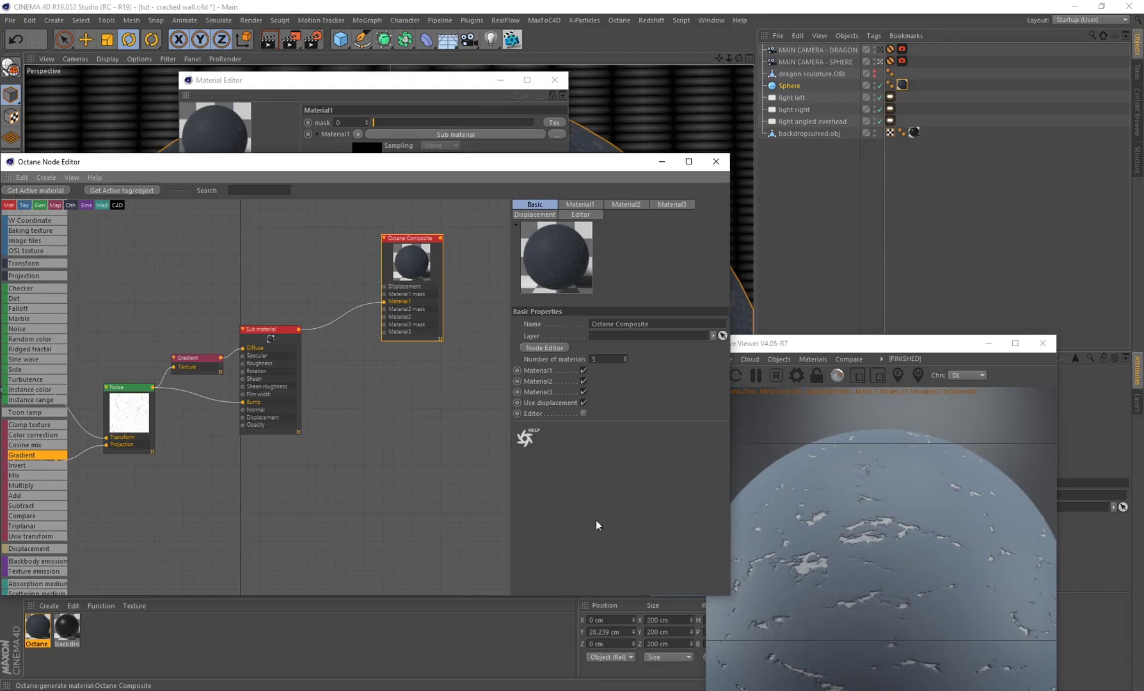
pyautogui.scroll(-4, 354, 463)
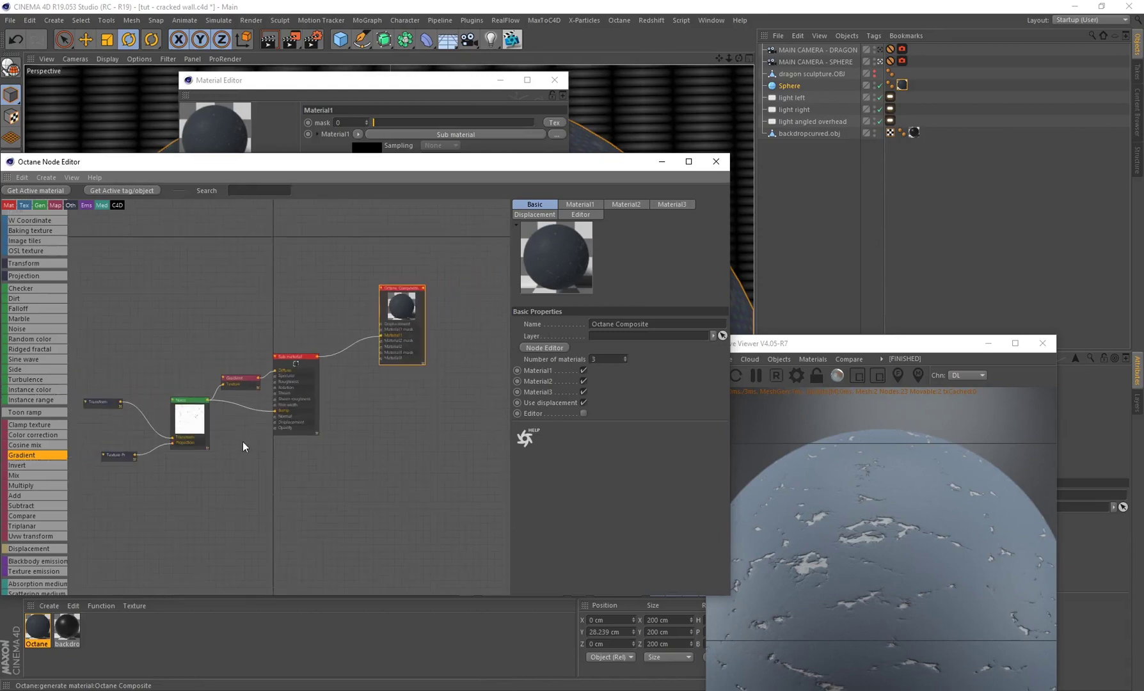
pyautogui.scroll(3, 32, 266)
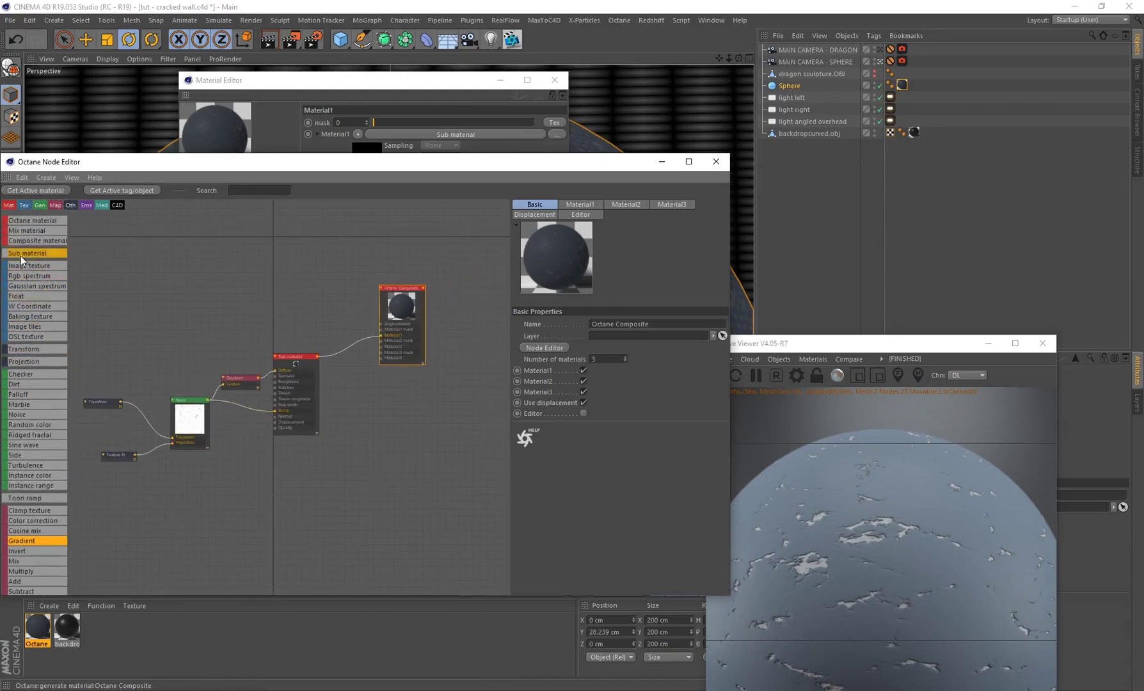
pyautogui.click(19, 254)
pyautogui.click(316, 481)
pyautogui.scroll(1, 356, 477)
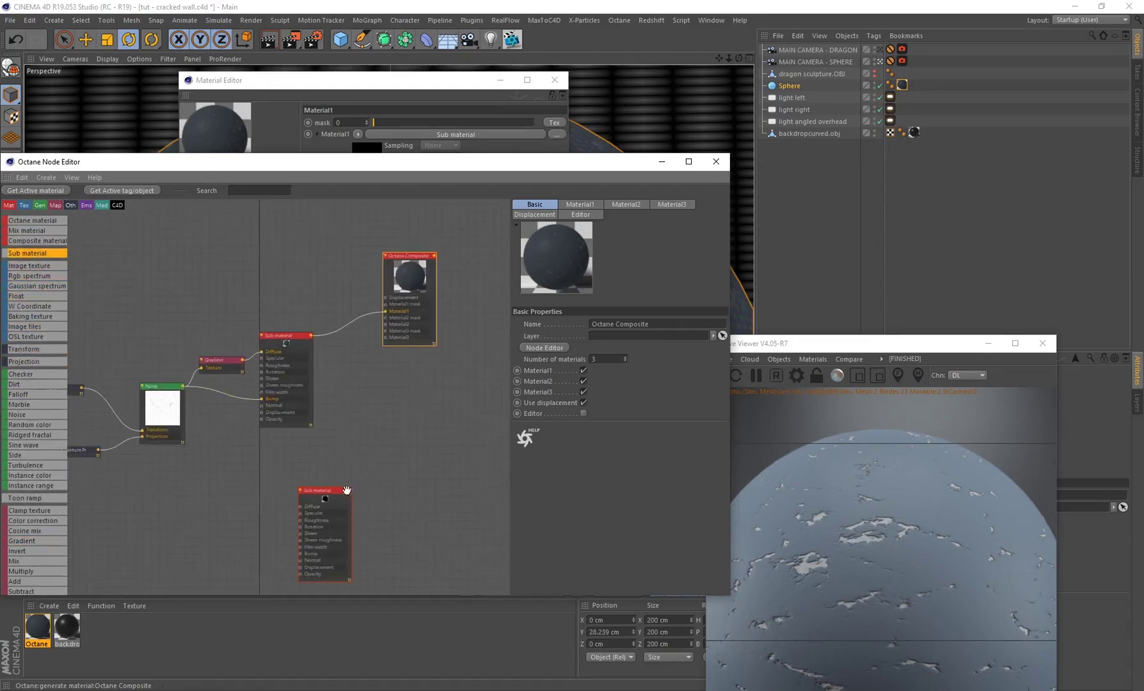
pyautogui.moveTo(350, 490); pyautogui.dragTo(386, 324)
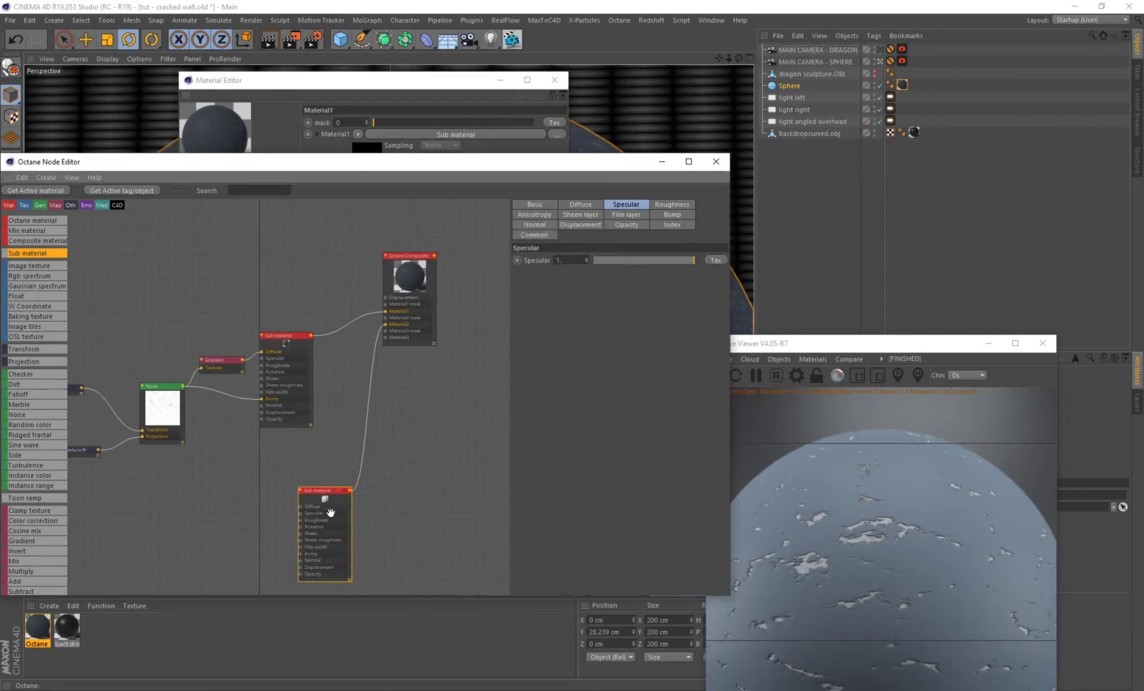
# Move the second Sub material node slightly closer to the first and set its specular to 0.13.
pyautogui.moveTo(330, 512); pyautogui.dragTo(320, 485)
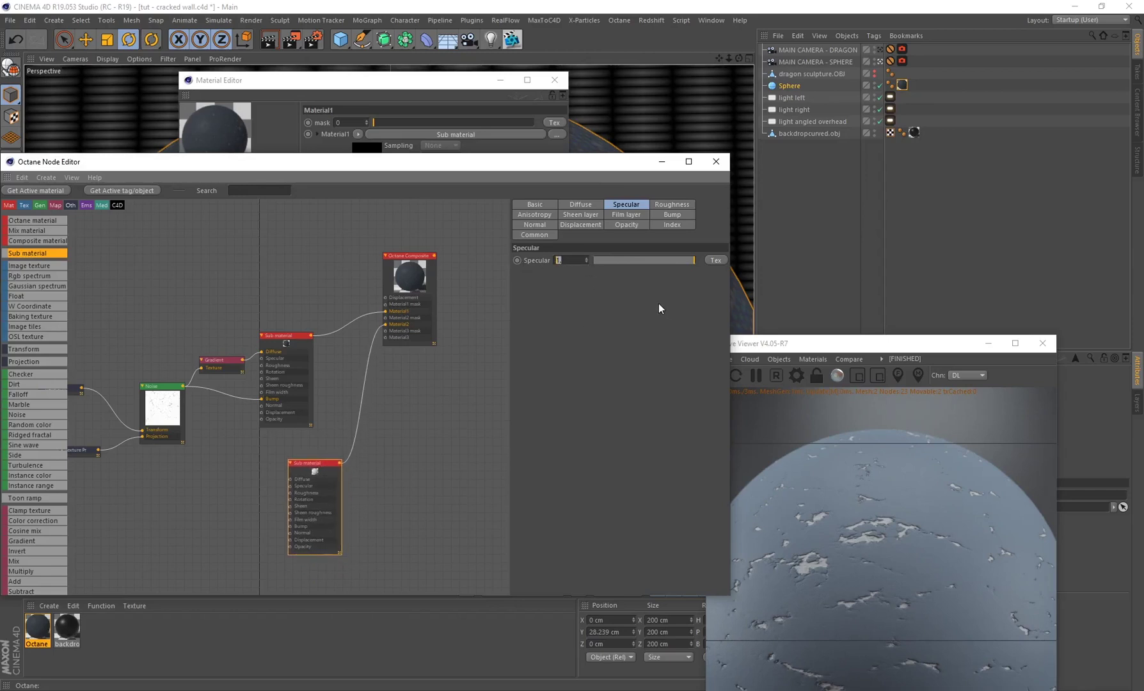
pyautogui.write('0.13')
pyautogui.press('Return')
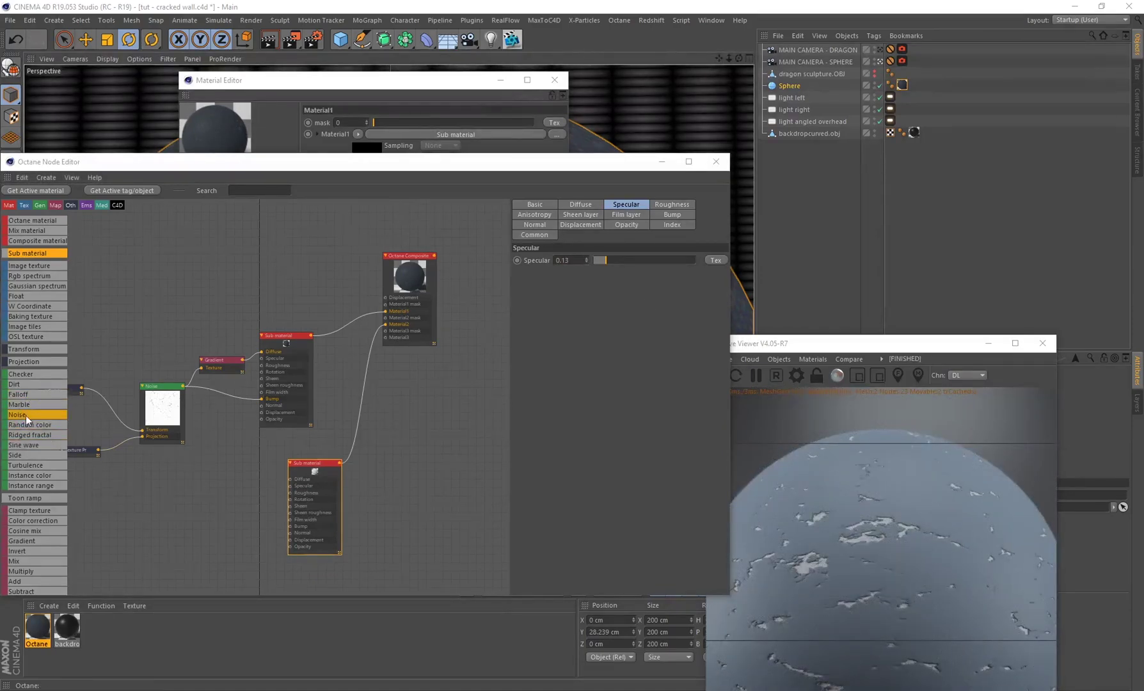
# Add a Noise node beside the second Sub material and connect it to that material's Bump input.
pyautogui.moveTo(18, 421); pyautogui.dragTo(177, 491)
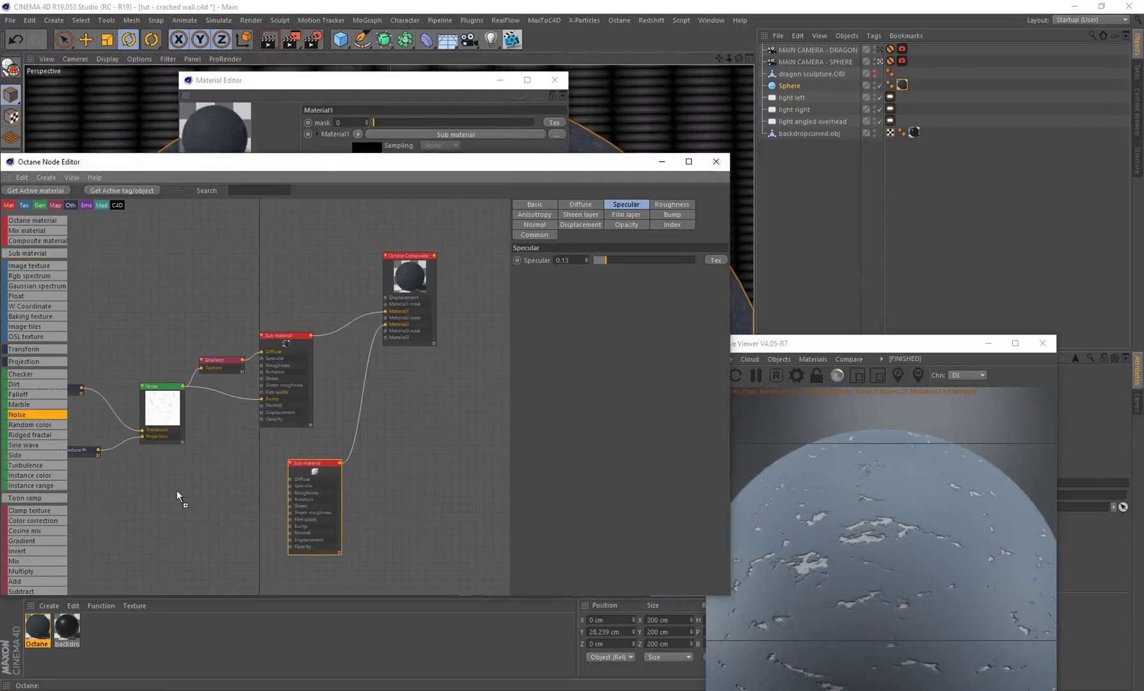
pyautogui.moveTo(186, 559); pyautogui.dragTo(187, 560)
pyautogui.moveTo(238, 523); pyautogui.dragTo(225, 478, button='middle')
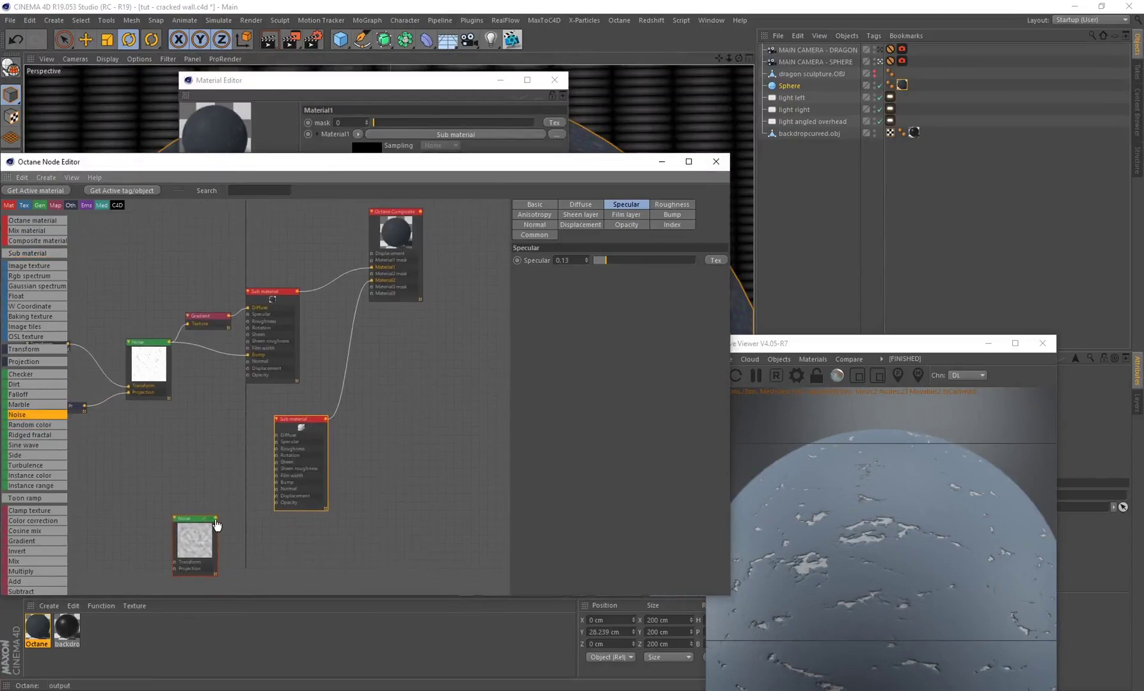
pyautogui.moveTo(216, 517); pyautogui.dragTo(277, 482)
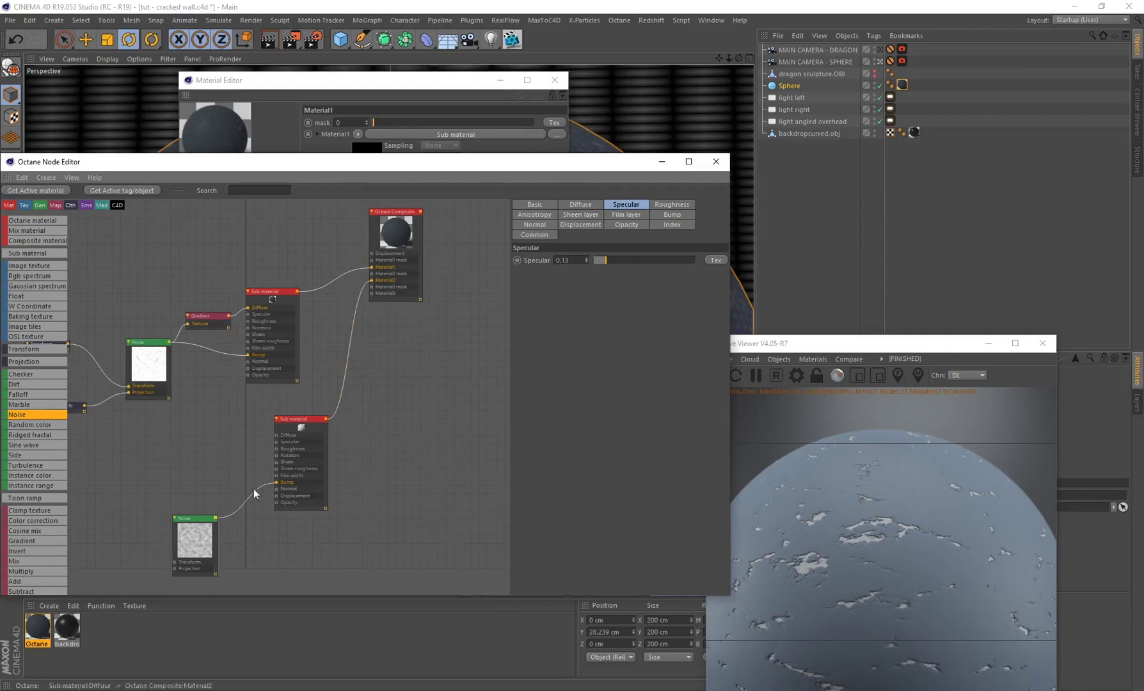
# Set the second Sub material's bump noise to Turbulence with octaves 7, omega 0.7, gamma 0.33 and contrast 0.06.
pyautogui.moveTo(191, 545); pyautogui.dragTo(202, 525)
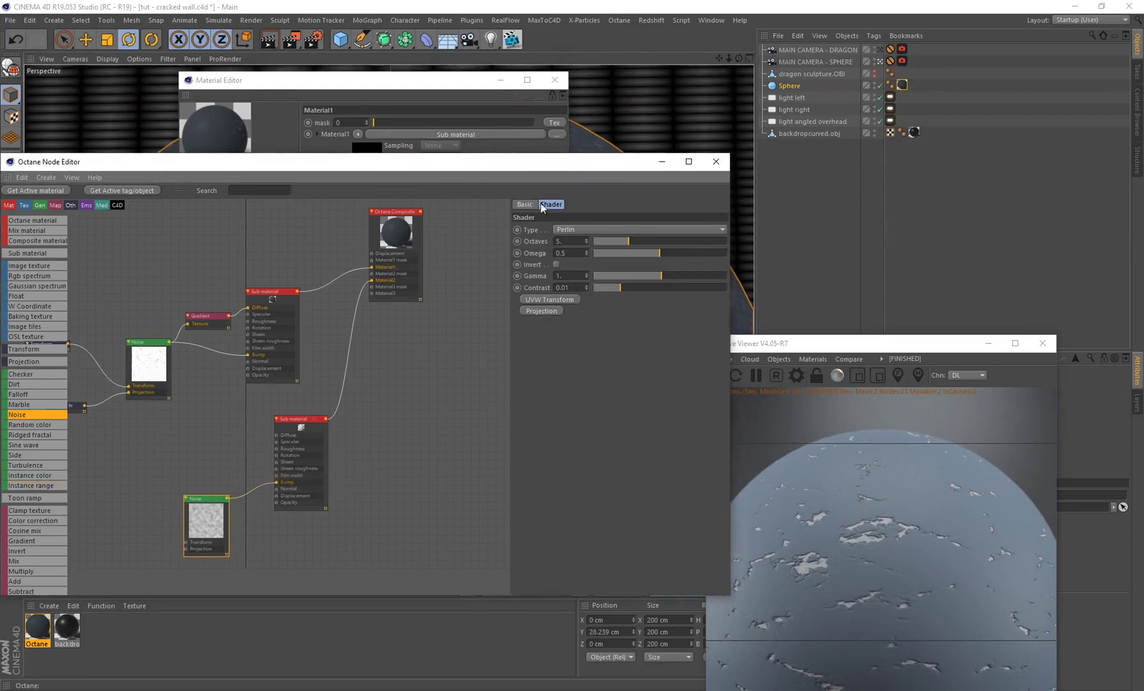
pyautogui.click(568, 231)
pyautogui.click(577, 251)
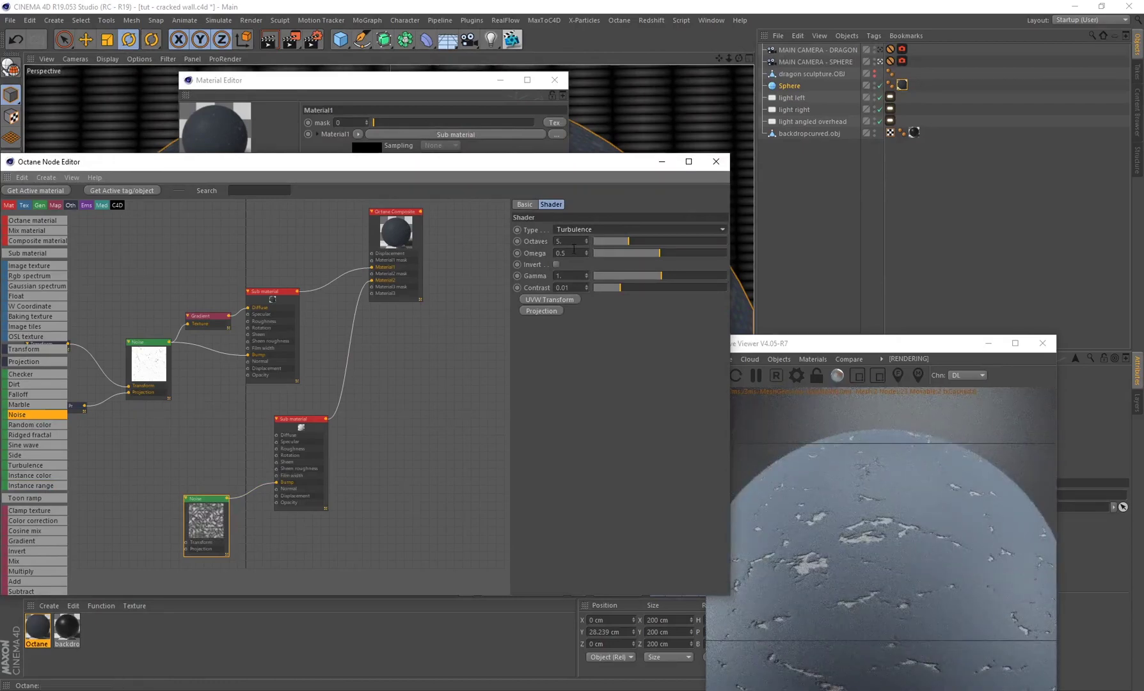
pyautogui.doubleClick(566, 240)
pyautogui.write('7')
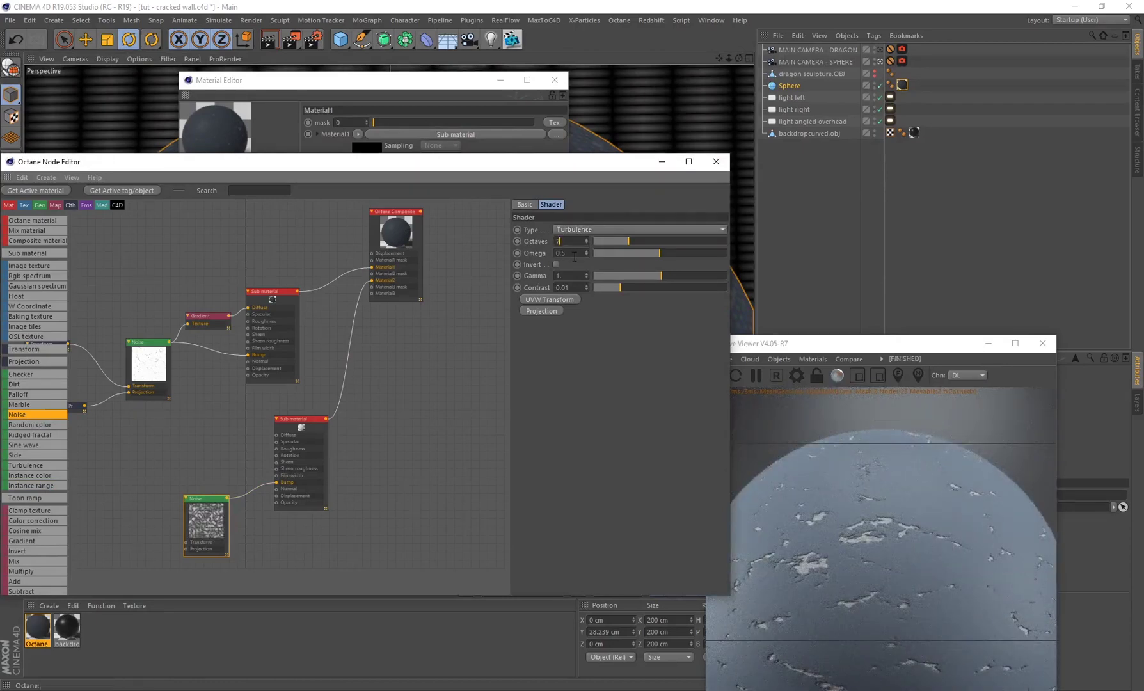
pyautogui.press('Tab')
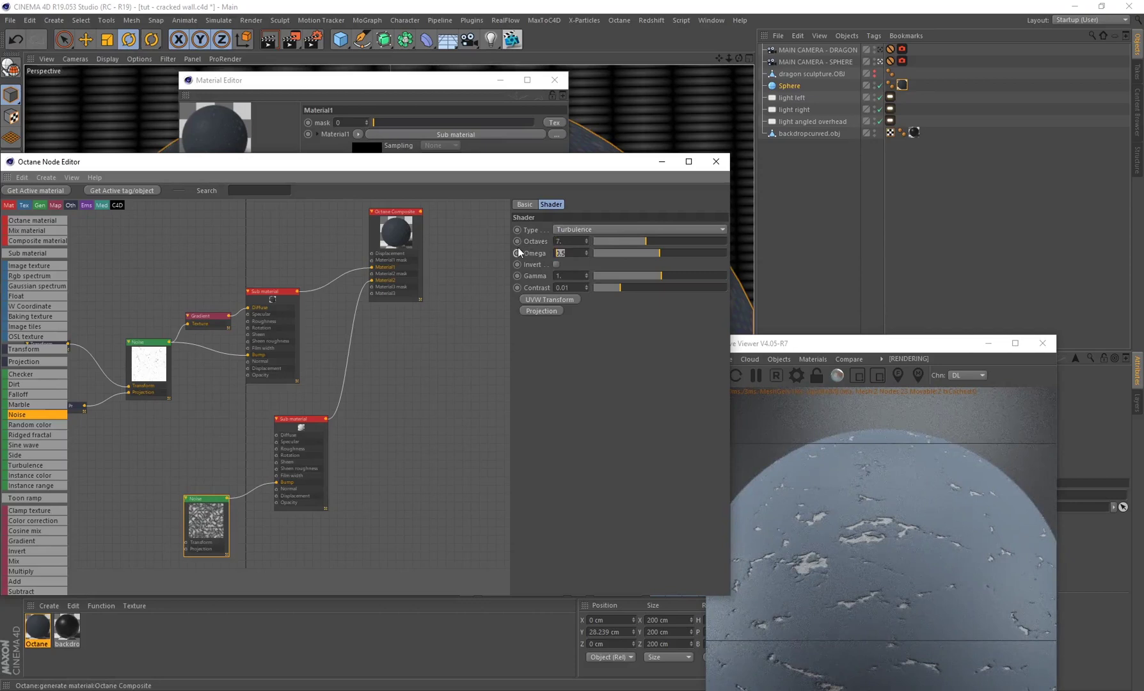
pyautogui.write('0')
pyautogui.press('Tab')
pyautogui.press('Tab')
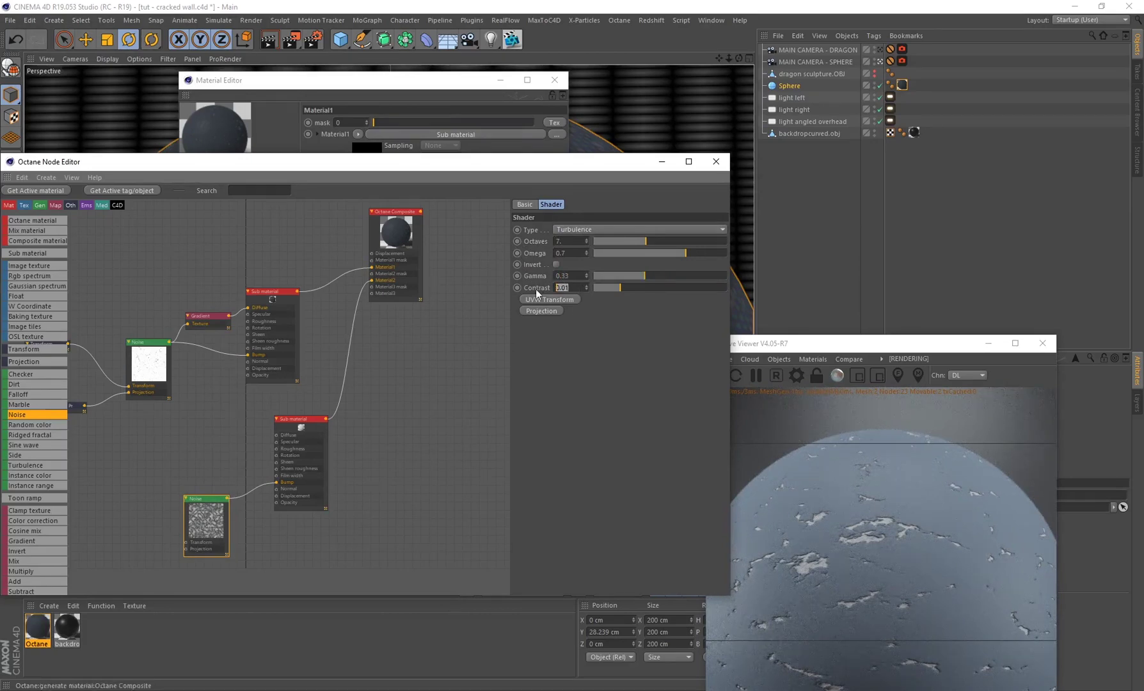
pyautogui.write('0.06')
pyautogui.press('Return')
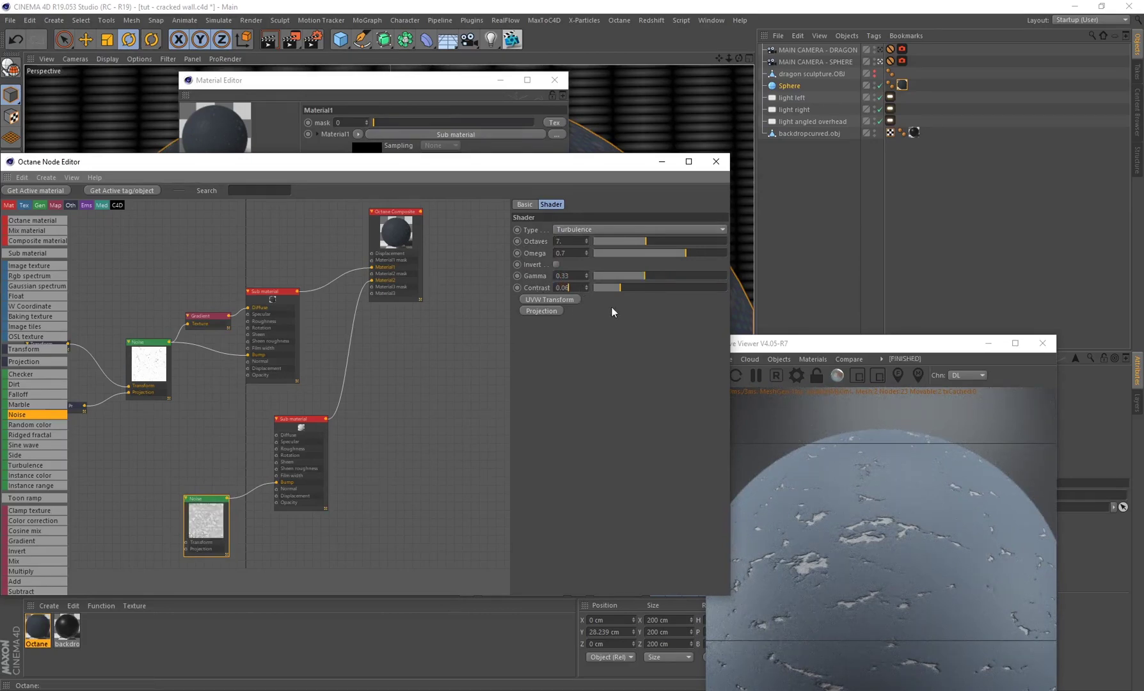
# Raise the Material2 mask on the Octane Composite node to about 0.26.
pyautogui.click(362, 452)
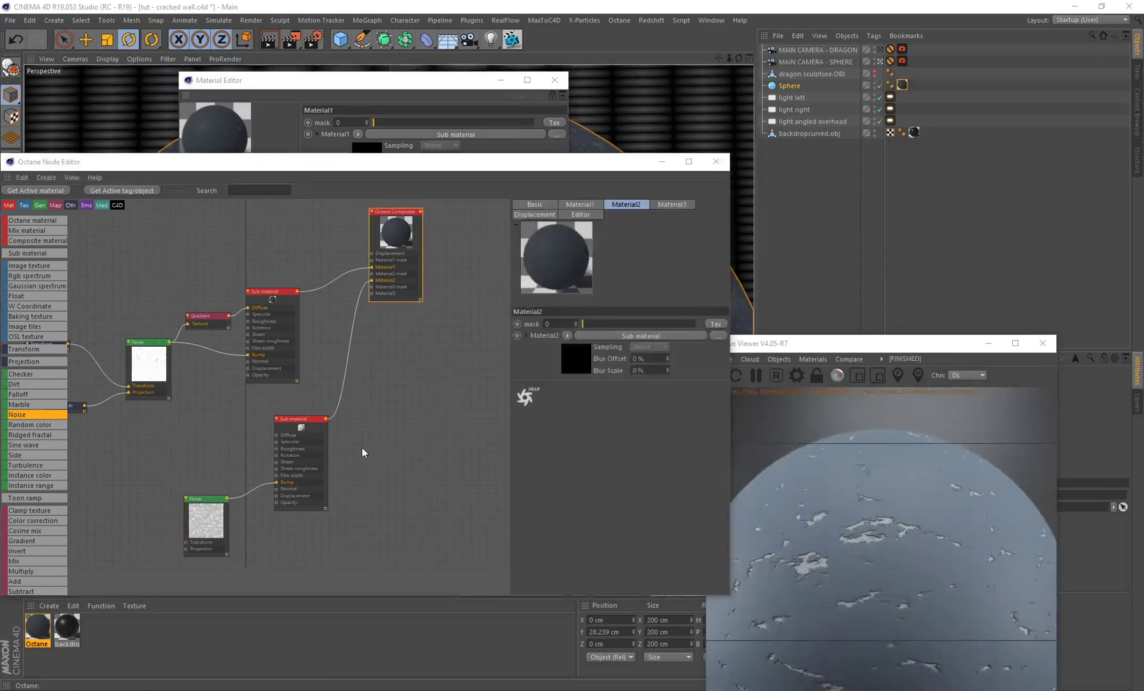
pyautogui.click(400, 236)
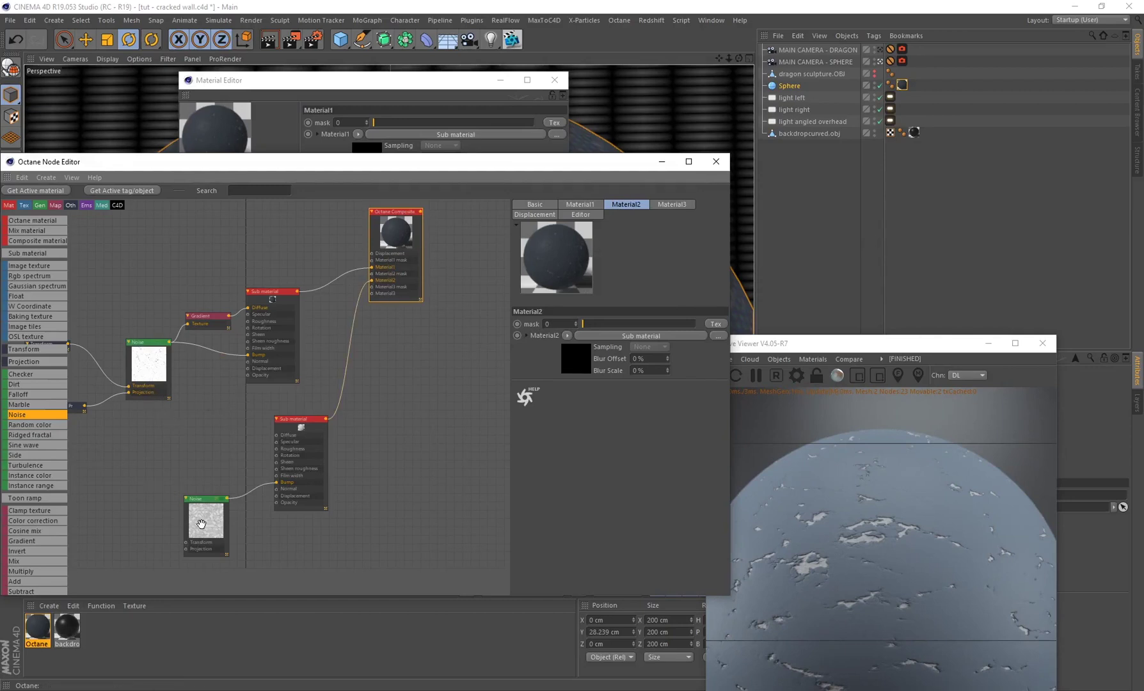
pyautogui.moveTo(197, 521); pyautogui.dragTo(193, 528)
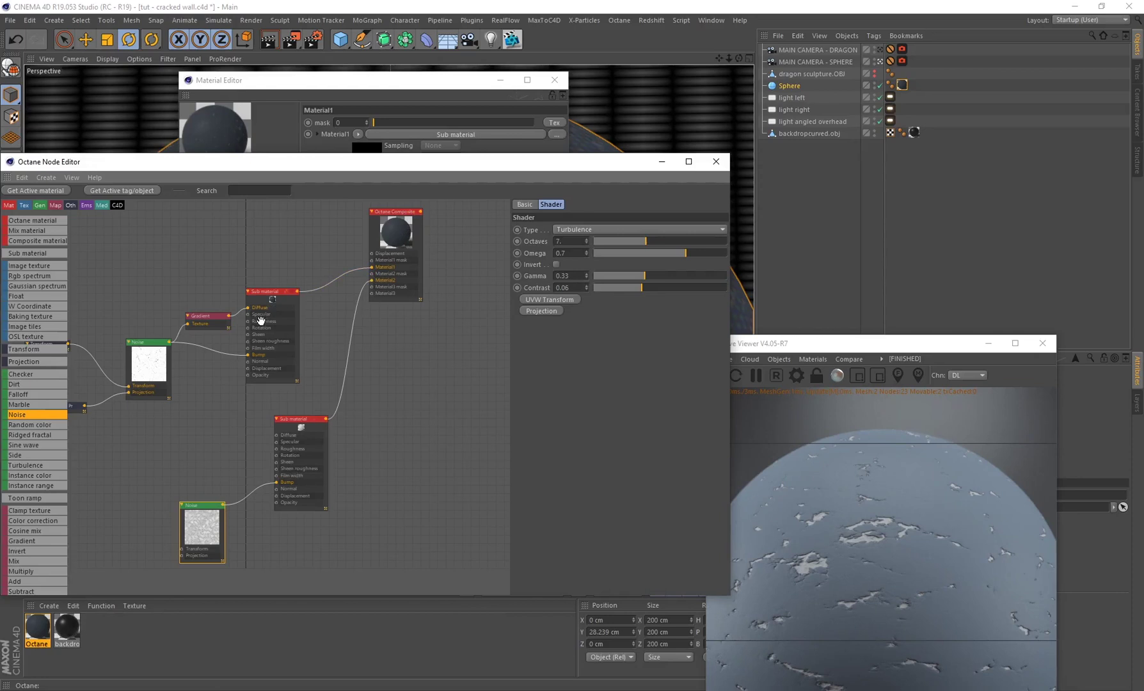
pyautogui.click(389, 252)
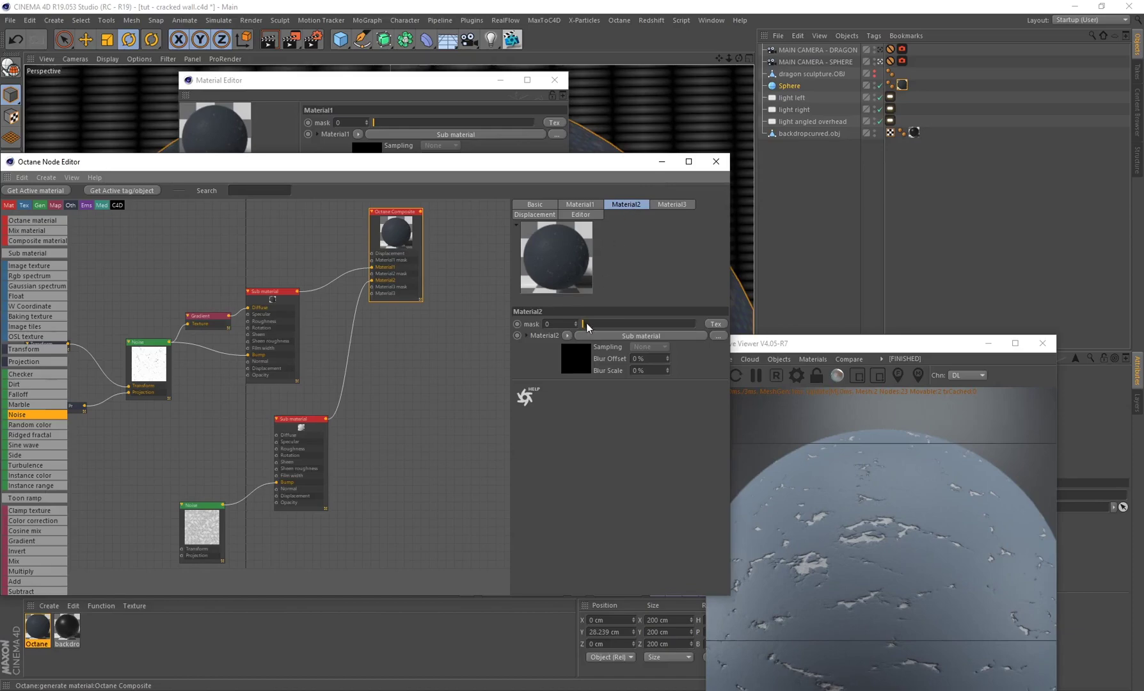
pyautogui.moveTo(587, 325); pyautogui.dragTo(608, 325)
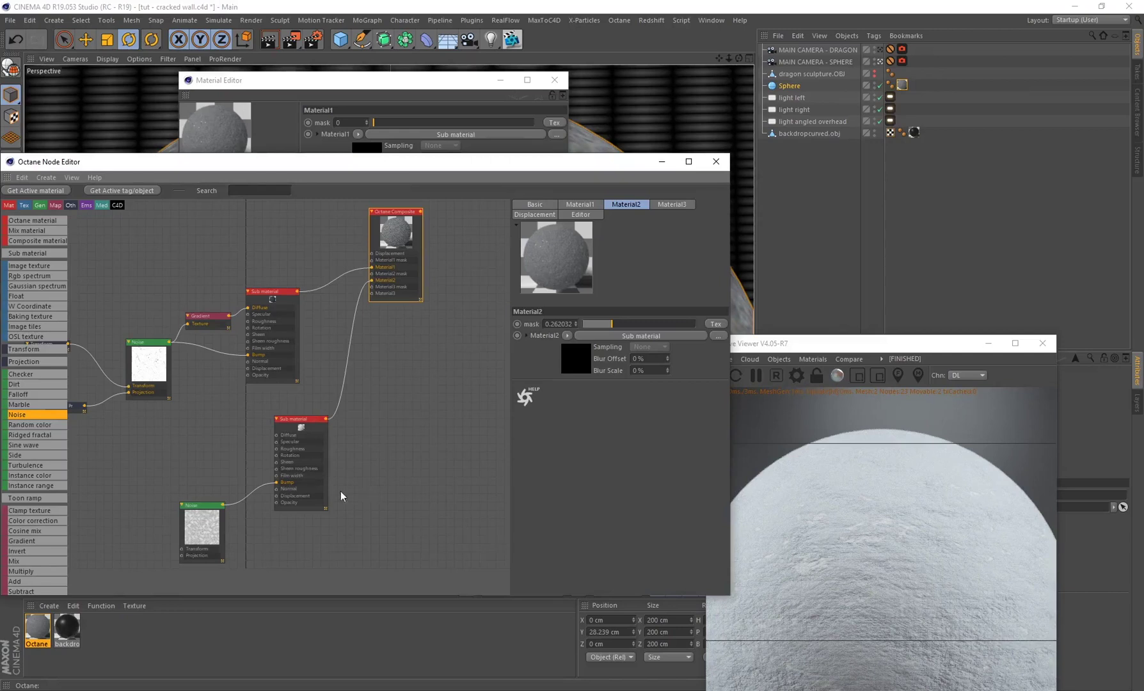
# Add another Noise node and connect it to the Diffuse input of the second Sub material.
pyautogui.moveTo(186, 462); pyautogui.dragTo(274, 427, button='middle')
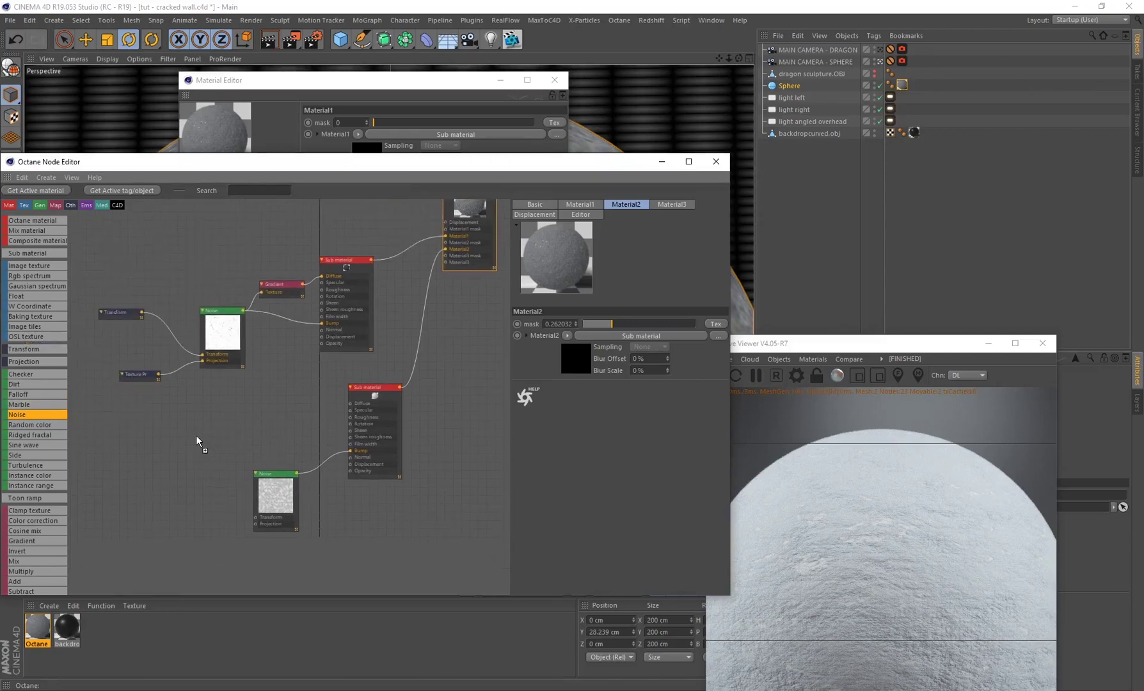
pyautogui.moveTo(199, 435); pyautogui.dragTo(350, 403)
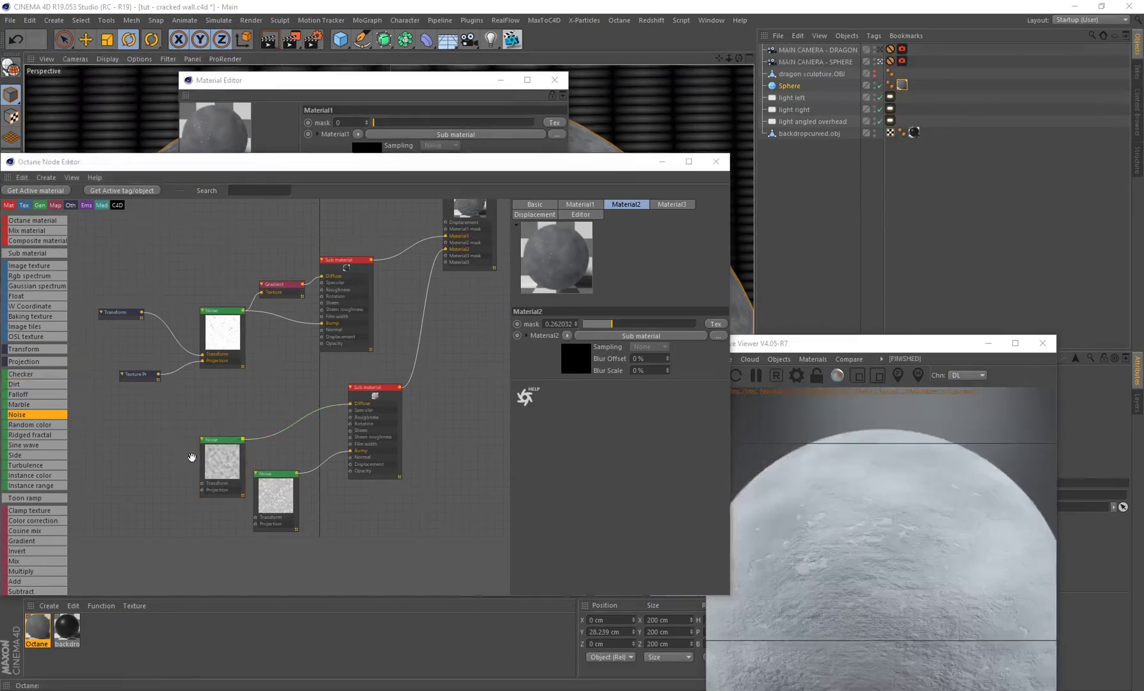
# Set the second Sub material's diffuse noise to Turbulence with octaves 7 and omega 0.7.
pyautogui.click(218, 457)
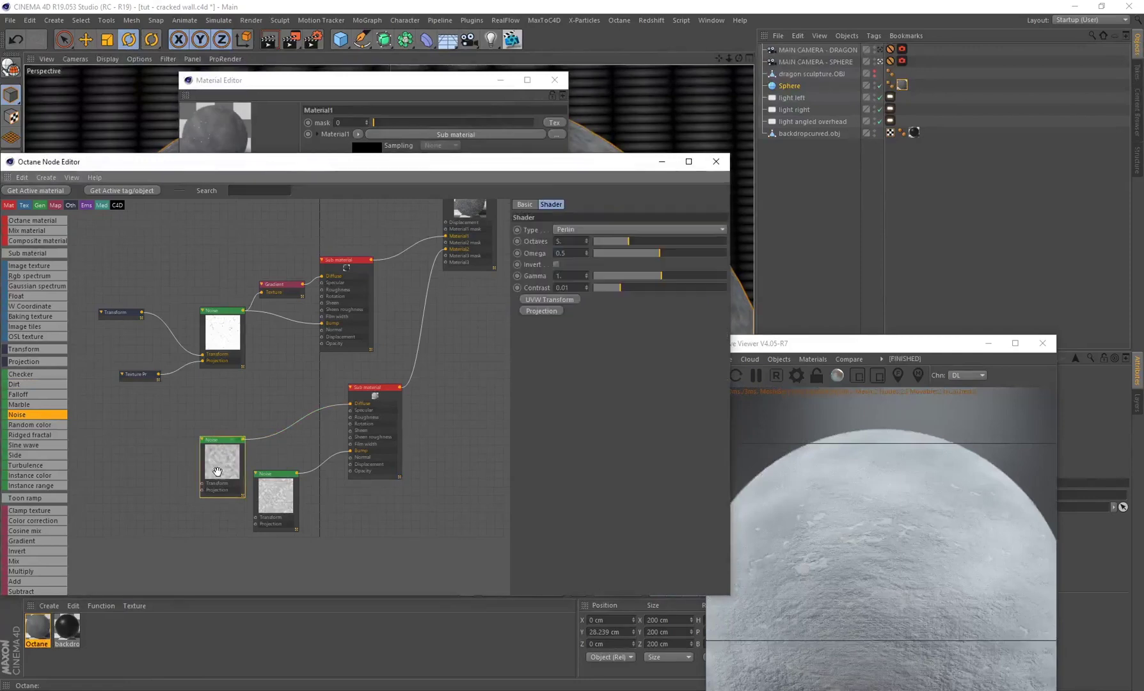
pyautogui.click(576, 229)
pyautogui.click(580, 254)
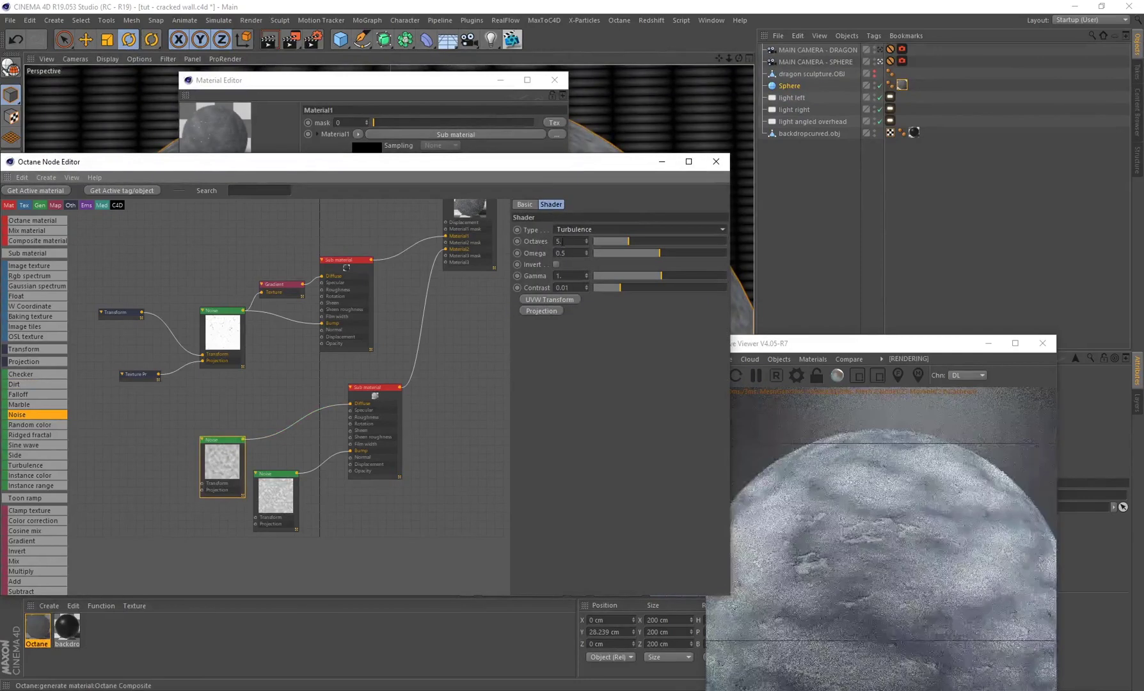
pyautogui.click(561, 242)
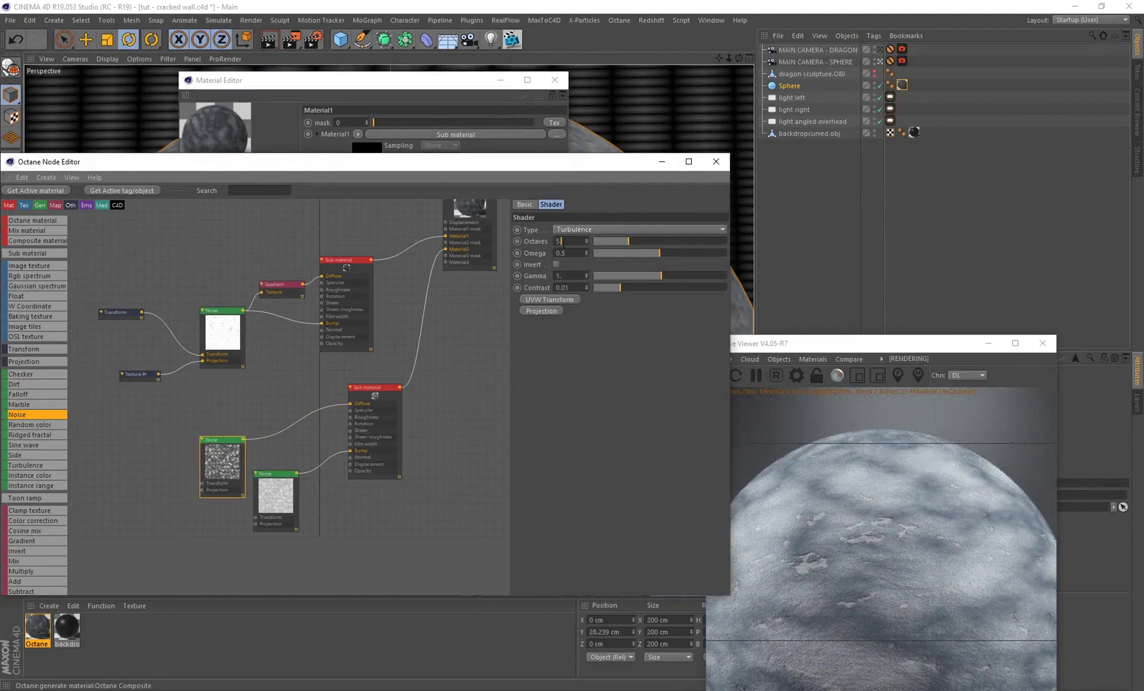
pyautogui.doubleClick(560, 241)
pyautogui.write('7')
pyautogui.press('Return')
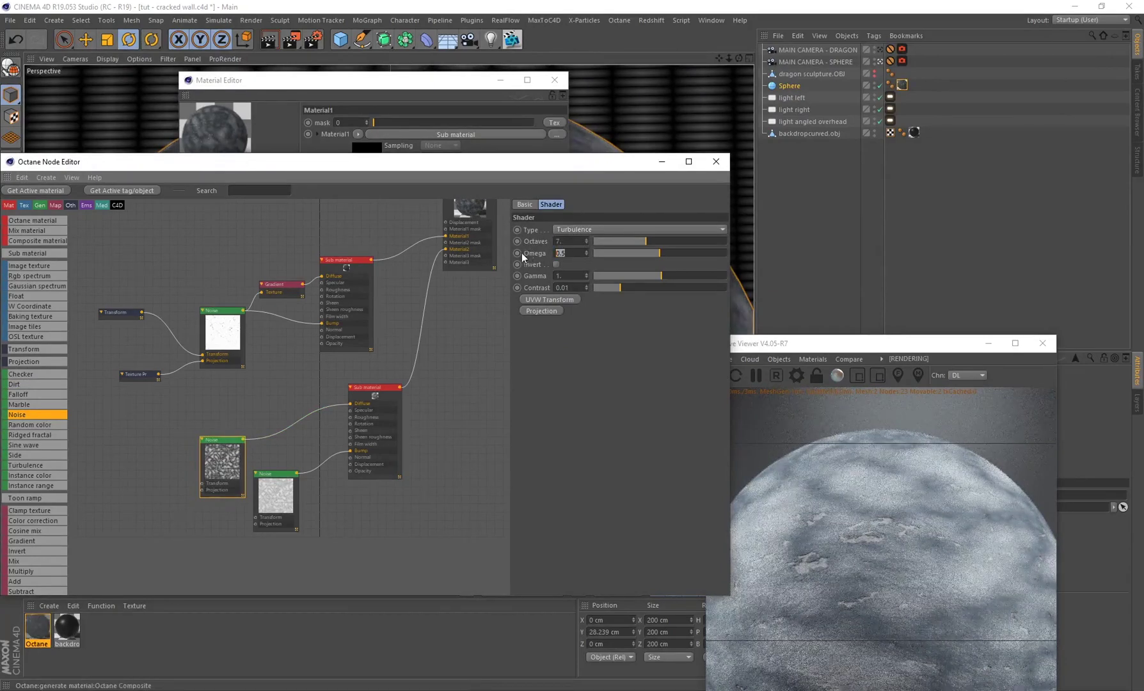
pyautogui.press('Tab')
pyautogui.write('0.7')
pyautogui.press('Return')
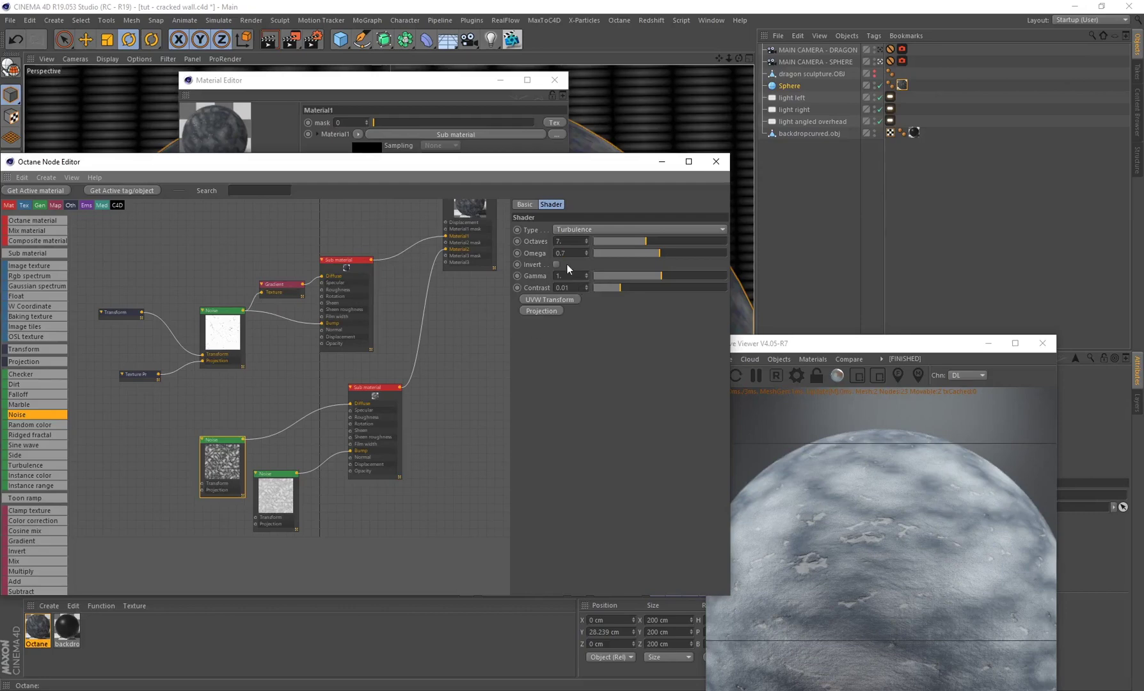
pyautogui.press('Return')
# Set the gamma of the second Sub material's diffuse noise to 0.59 and its contrast to 11.47.
pyautogui.press('Tab')
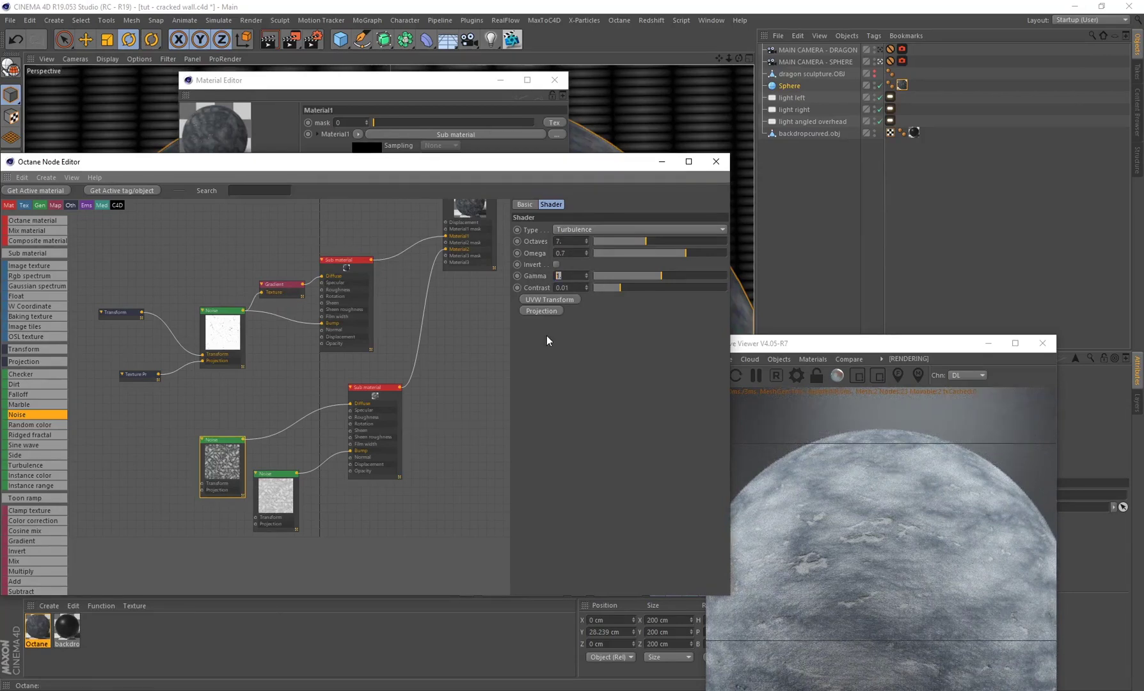
pyautogui.write('0.5')
pyautogui.write('5')
pyautogui.press('Tab')
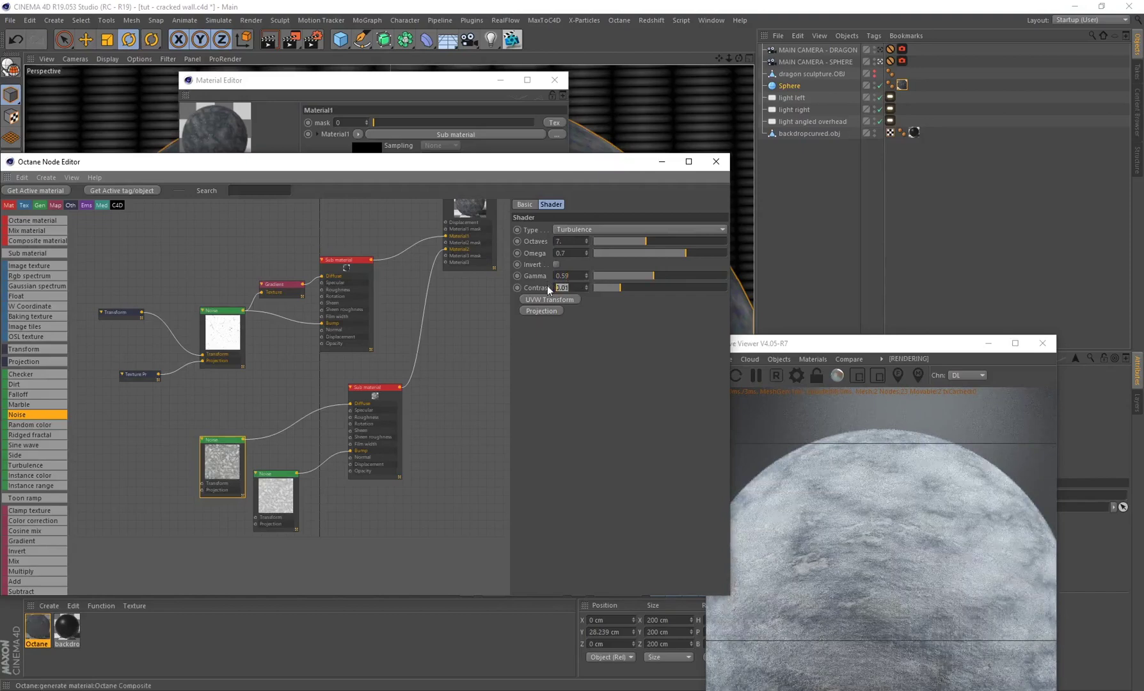
pyautogui.write('11')
pyautogui.press('Return')
pyautogui.write('.')
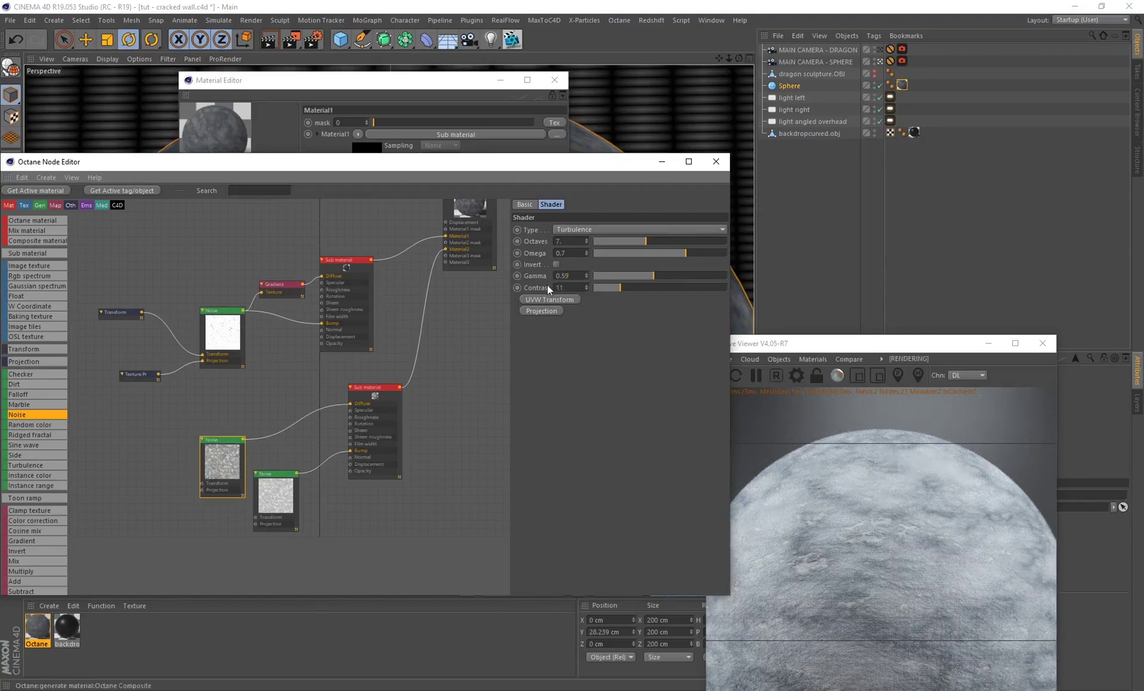
pyautogui.write('47')
pyautogui.press('Return')
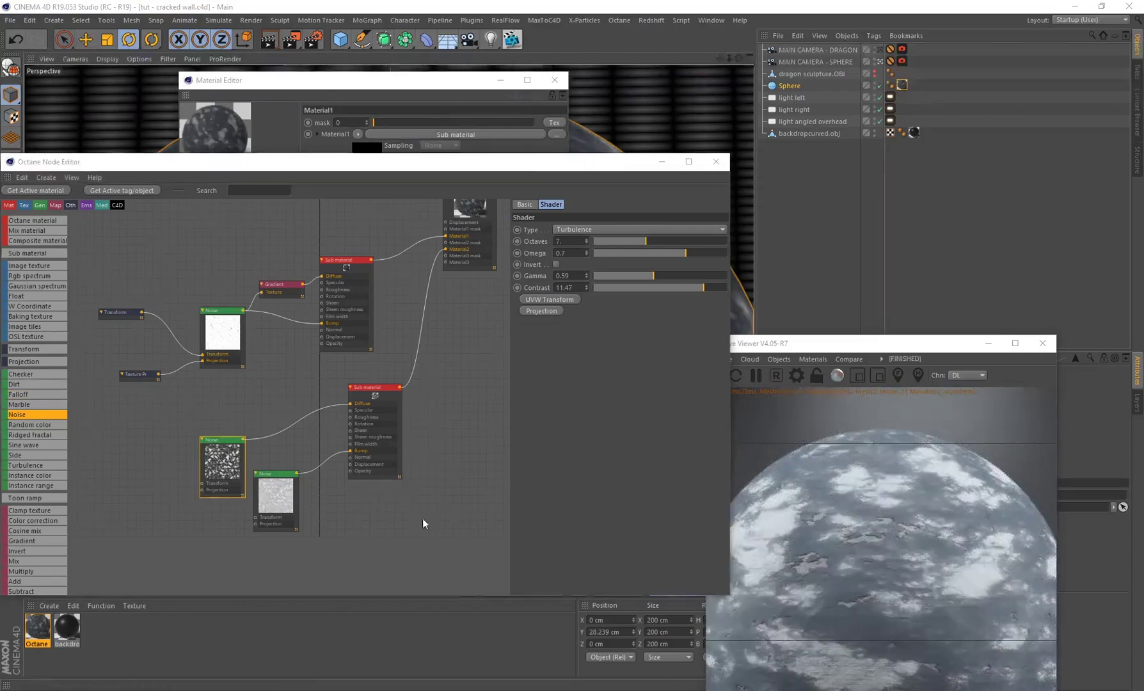
# Insert a Gradient node between the diffuse noise and the second Sub material's Diffuse input.
pyautogui.moveTo(208, 469); pyautogui.dragTo(192, 467)
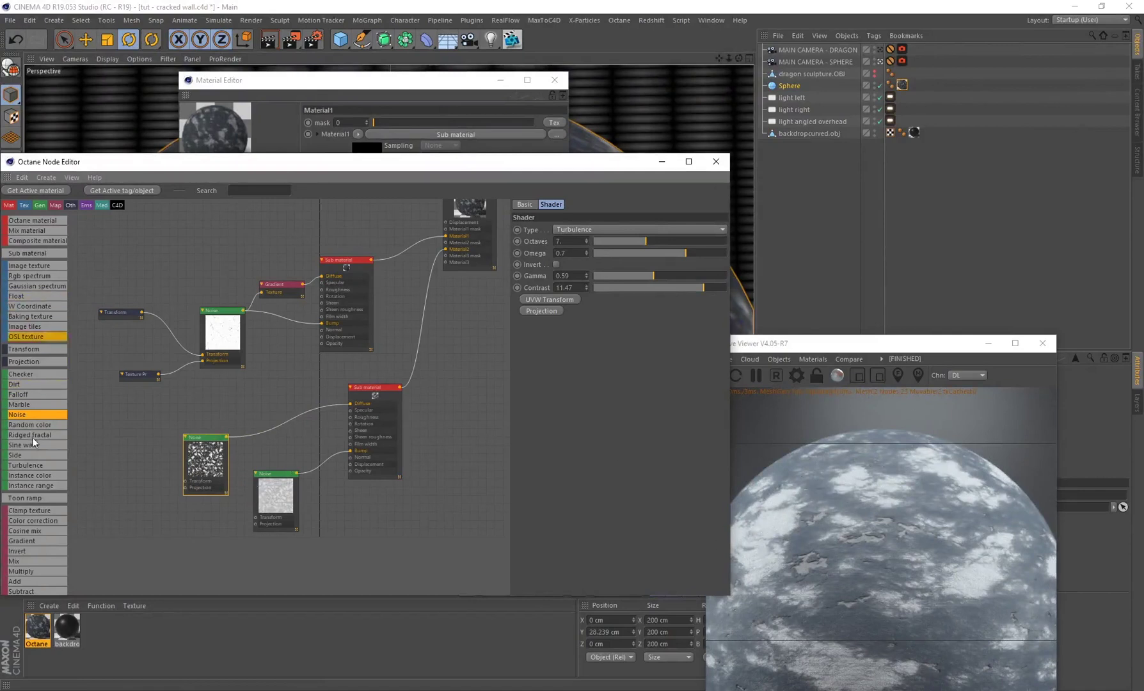
pyautogui.moveTo(22, 542); pyautogui.dragTo(283, 431)
pyautogui.click(284, 431)
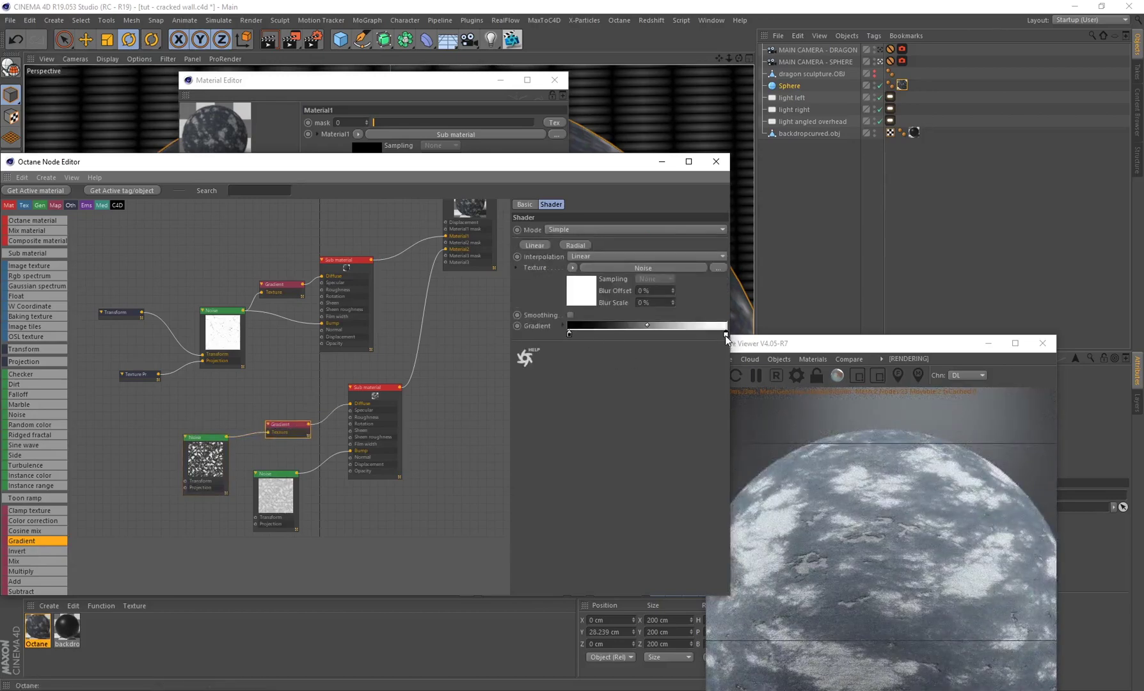
# Shift the new Gradient's white knot slightly inward and darken it to a value of 11%.
pyautogui.moveTo(726, 335); pyautogui.dragTo(721, 333)
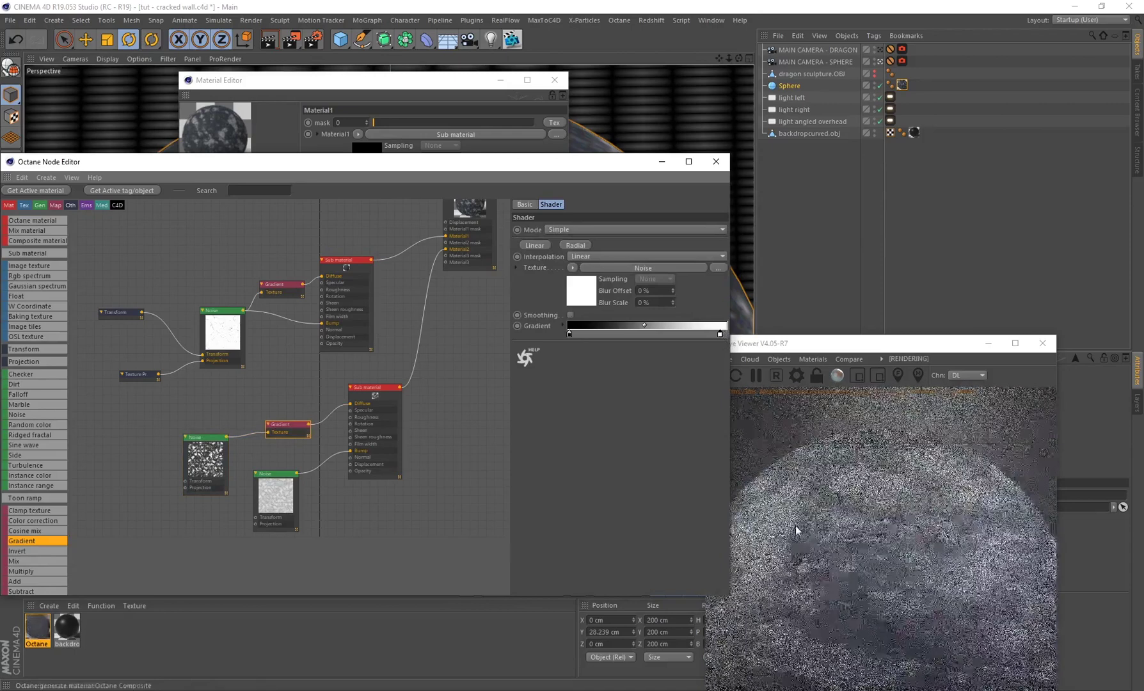
pyautogui.doubleClick(720, 334)
pyautogui.moveTo(702, 357); pyautogui.dragTo(690, 357)
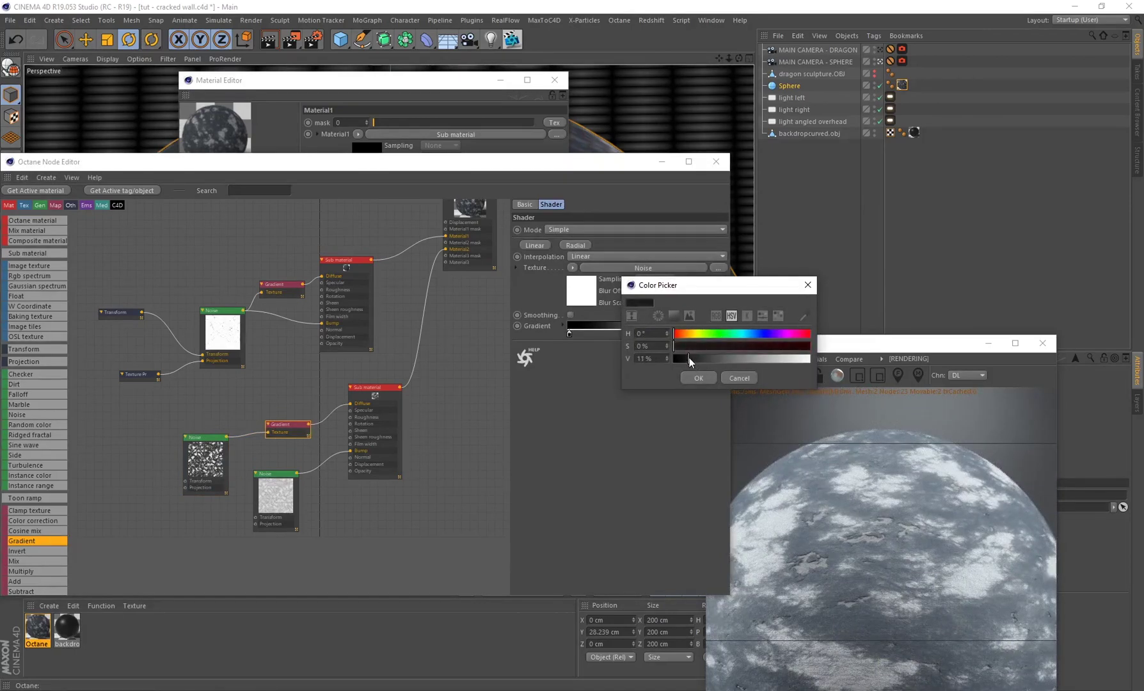
pyautogui.click(698, 379)
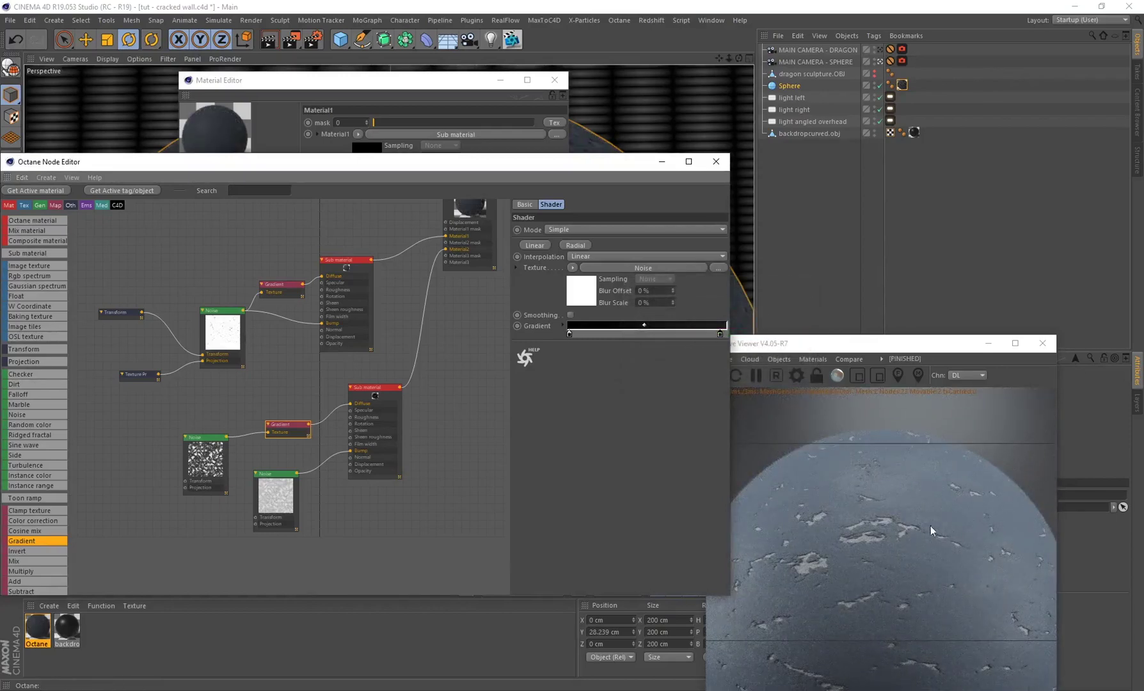
pyautogui.doubleClick(720, 334)
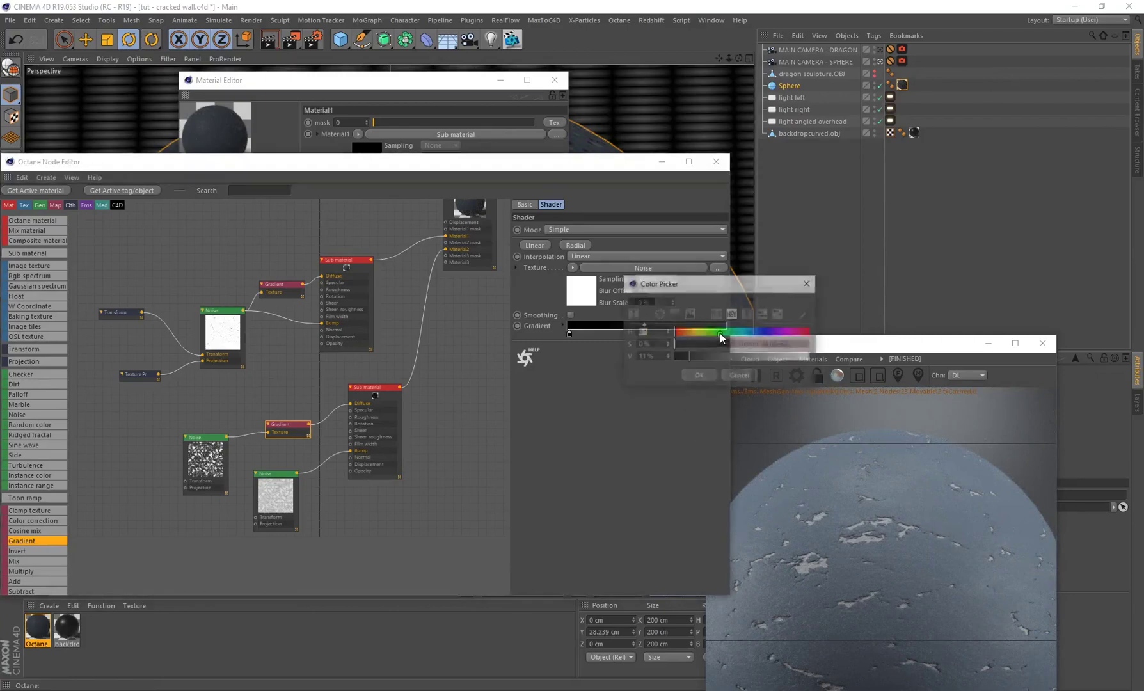
pyautogui.click(699, 376)
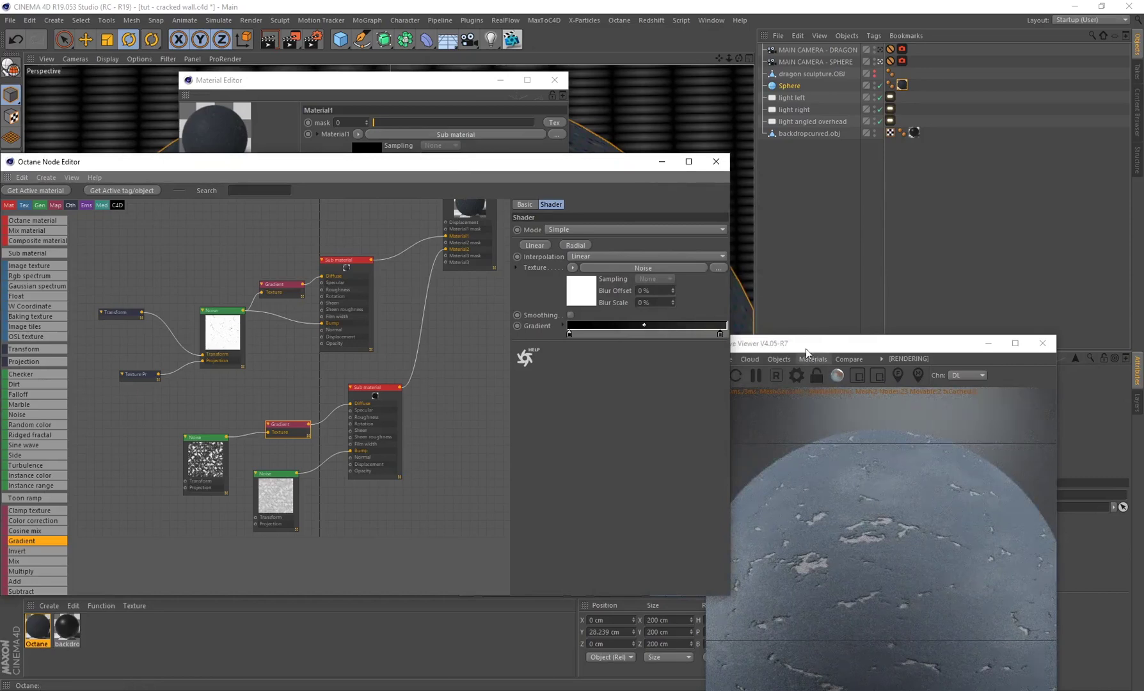
# Try the Material2 mask at 0 and about 0.15 with the second Sub material's diffuse Gradient disconnected, and reconnect the Gradient.
pyautogui.moveTo(805, 349); pyautogui.dragTo(832, 340)
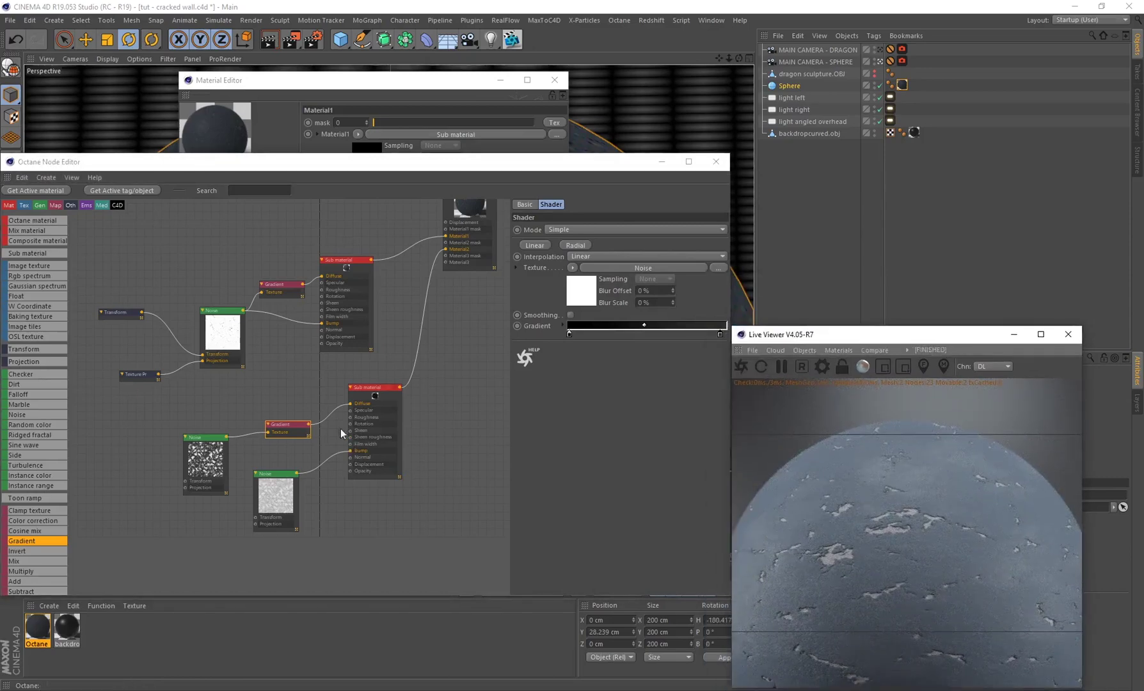
pyautogui.moveTo(350, 404); pyautogui.dragTo(317, 405)
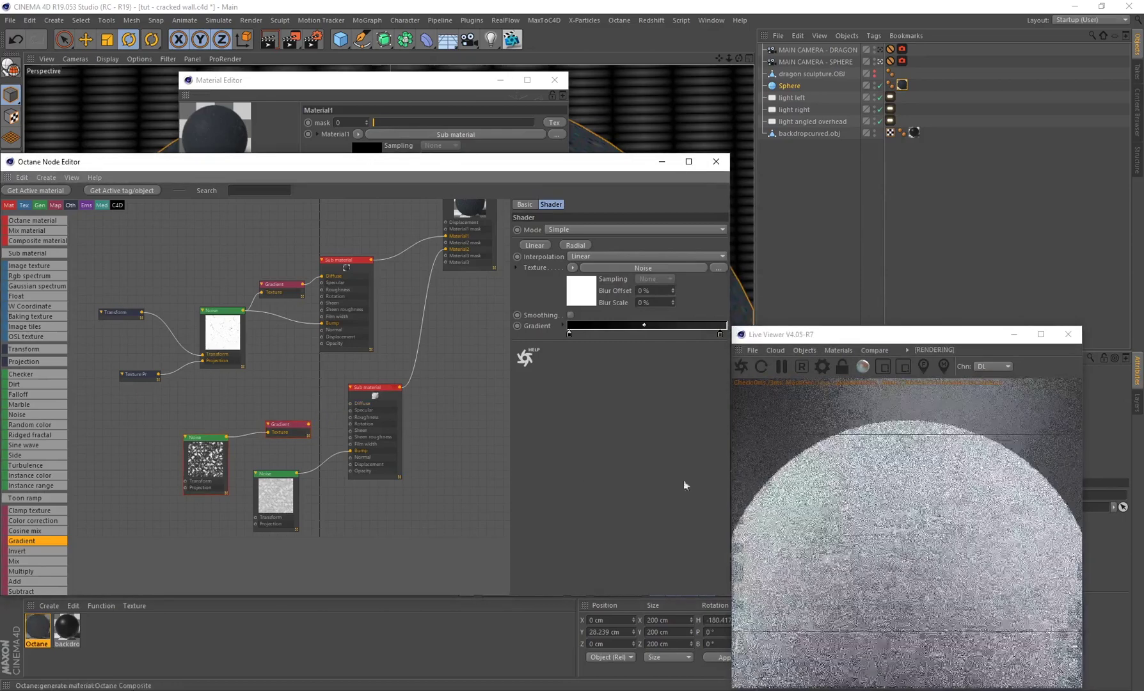
pyautogui.click(465, 208)
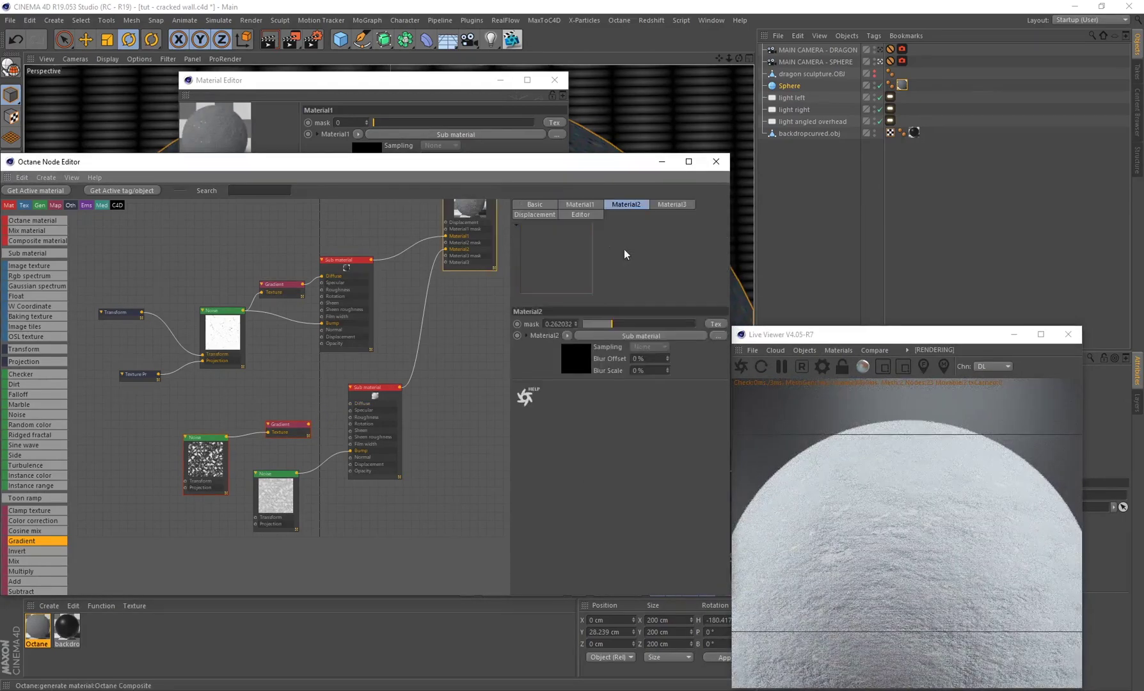
pyautogui.click(583, 324)
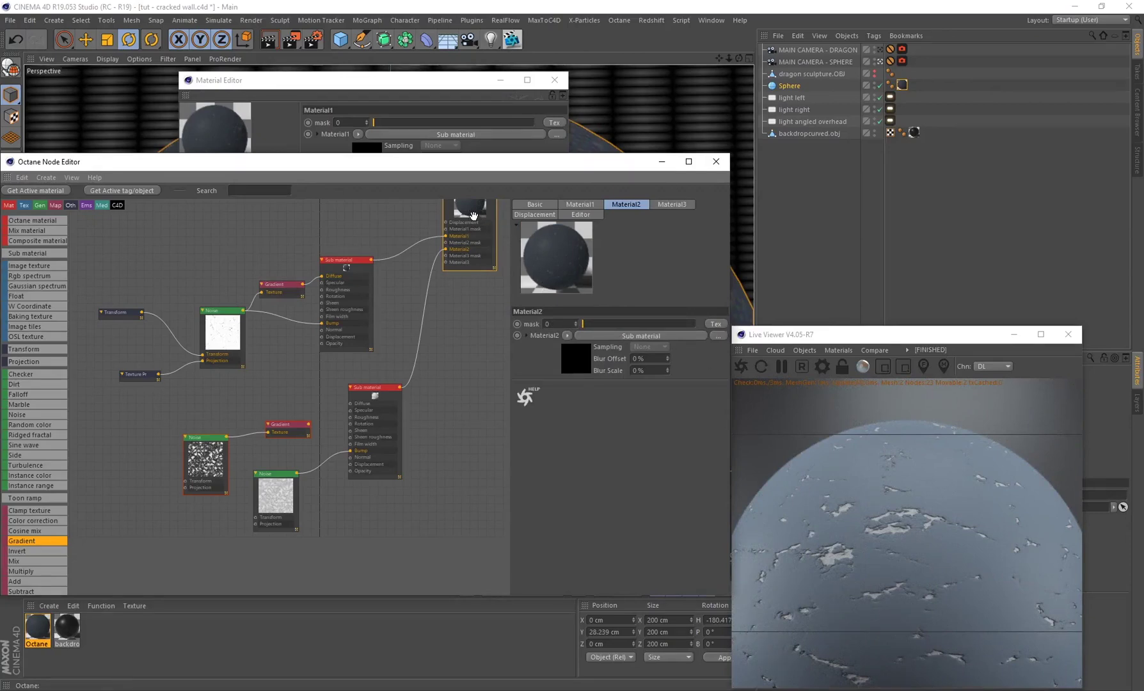
pyautogui.moveTo(584, 327); pyautogui.dragTo(599, 325)
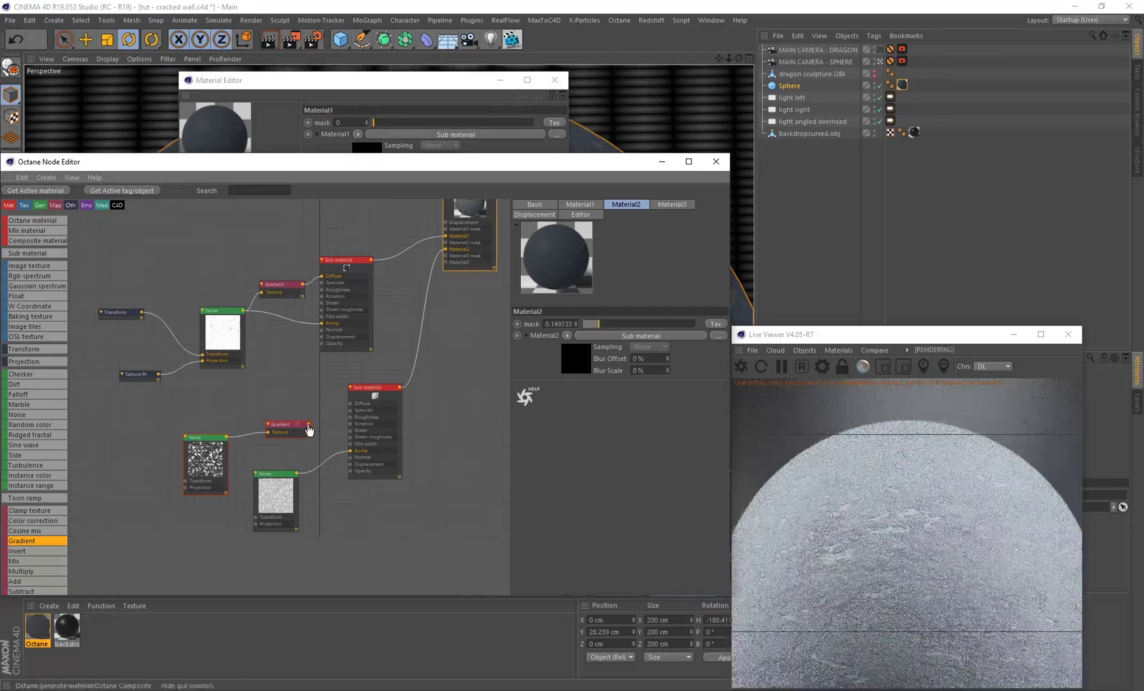
pyautogui.moveTo(309, 424); pyautogui.dragTo(350, 407)
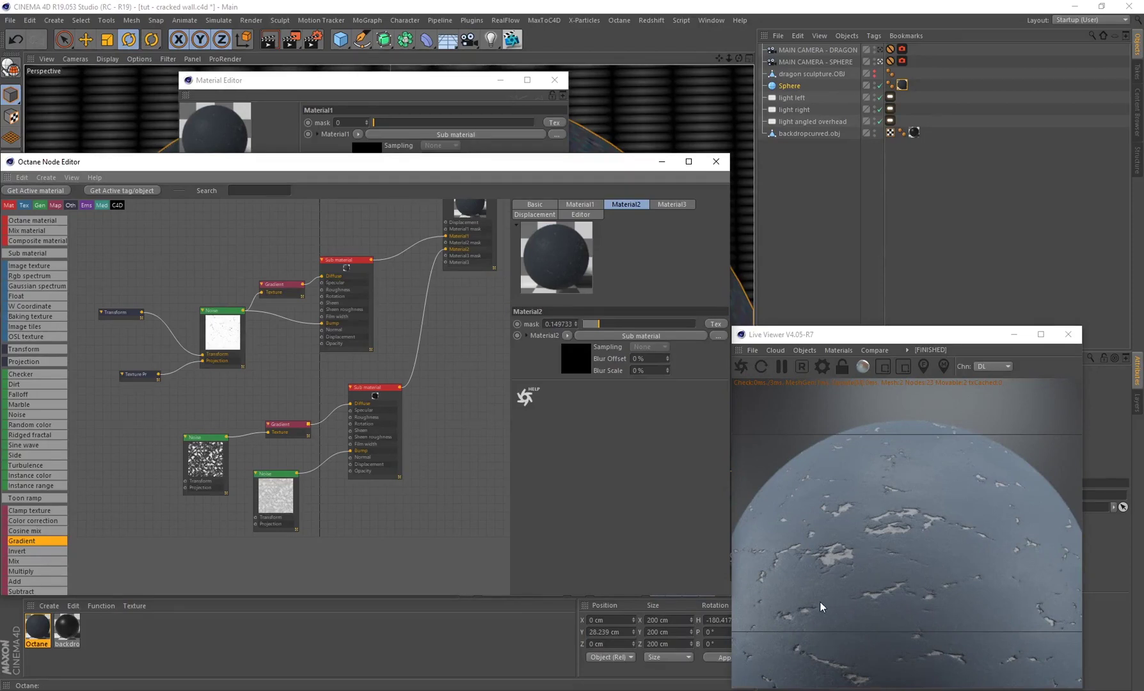
# Add a Transform node to the second Sub material's diffuse noise, set its locked scale to 2.4, and restart the live render.
pyautogui.click(26, 465)
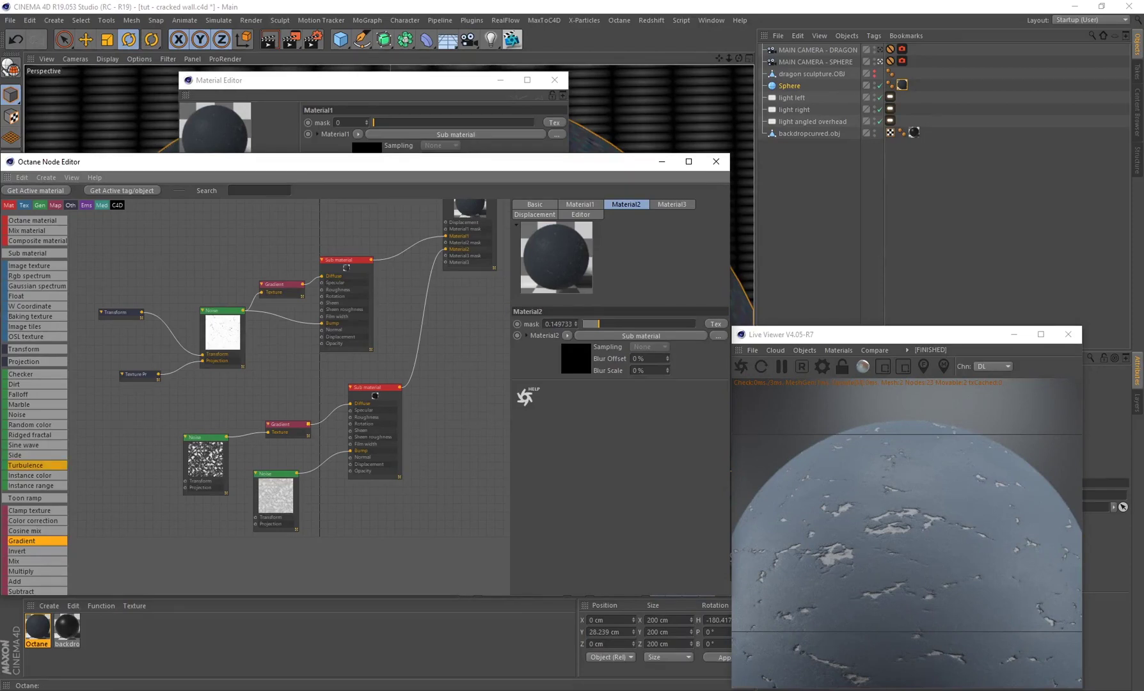
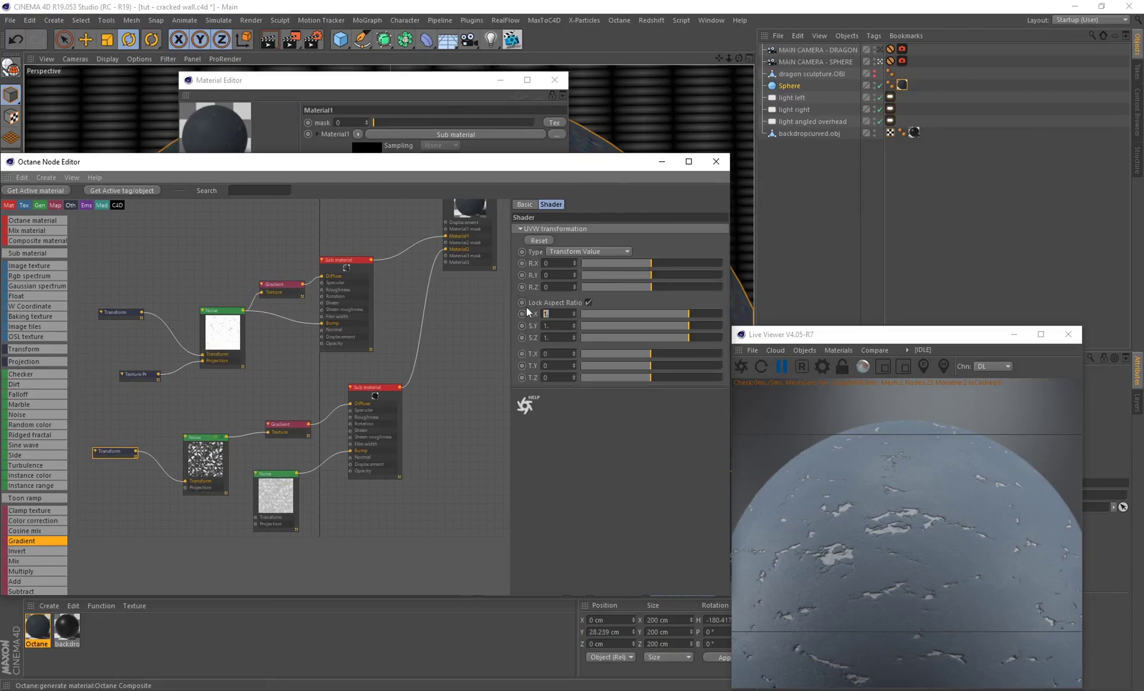
pyautogui.write('2.4')
pyautogui.press('Return')
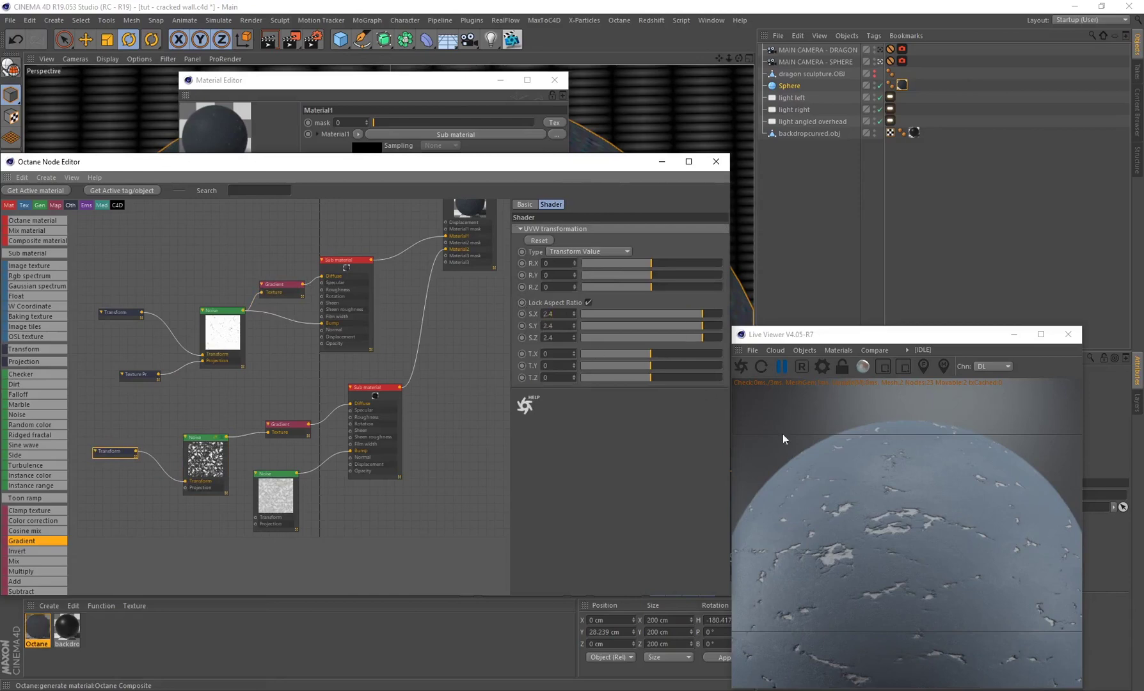
pyautogui.click(741, 367)
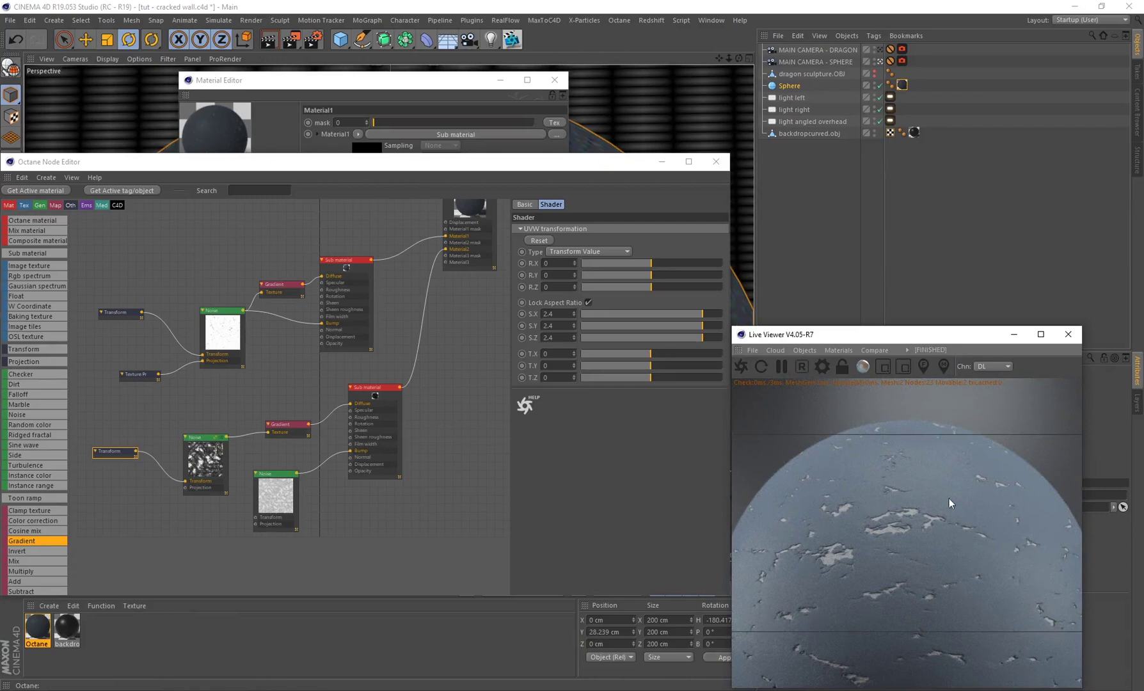
# Try raising the second Sub material's specular to about 0.95 and undo the change.
pyautogui.click(381, 413)
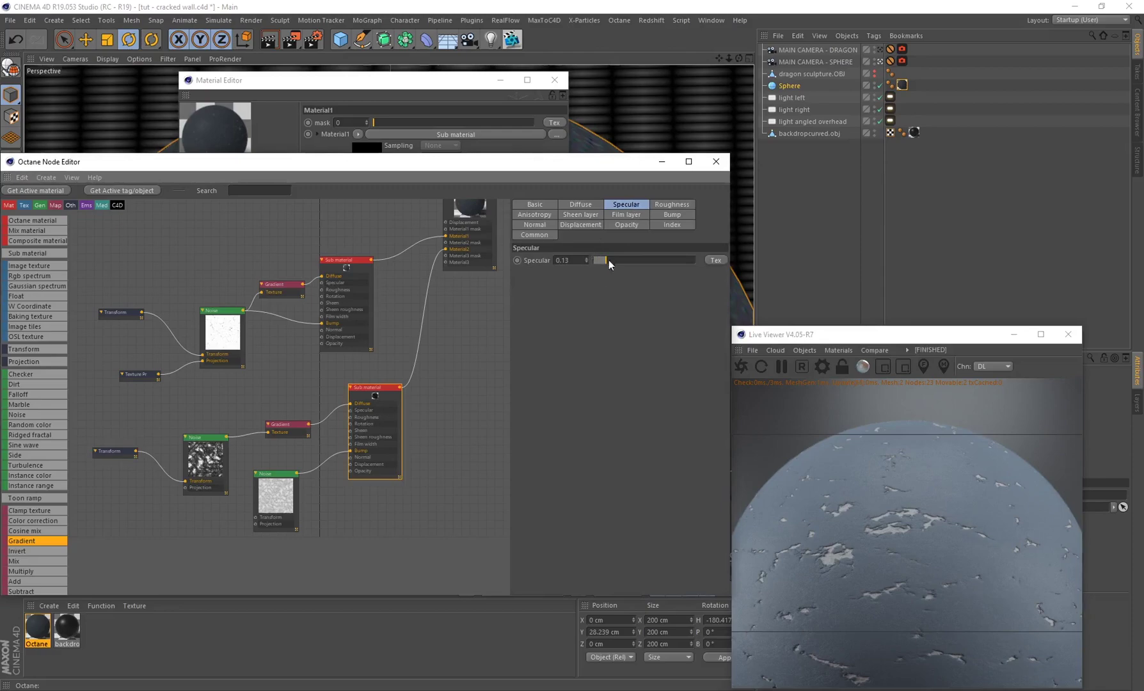
pyautogui.moveTo(608, 259); pyautogui.dragTo(690, 264)
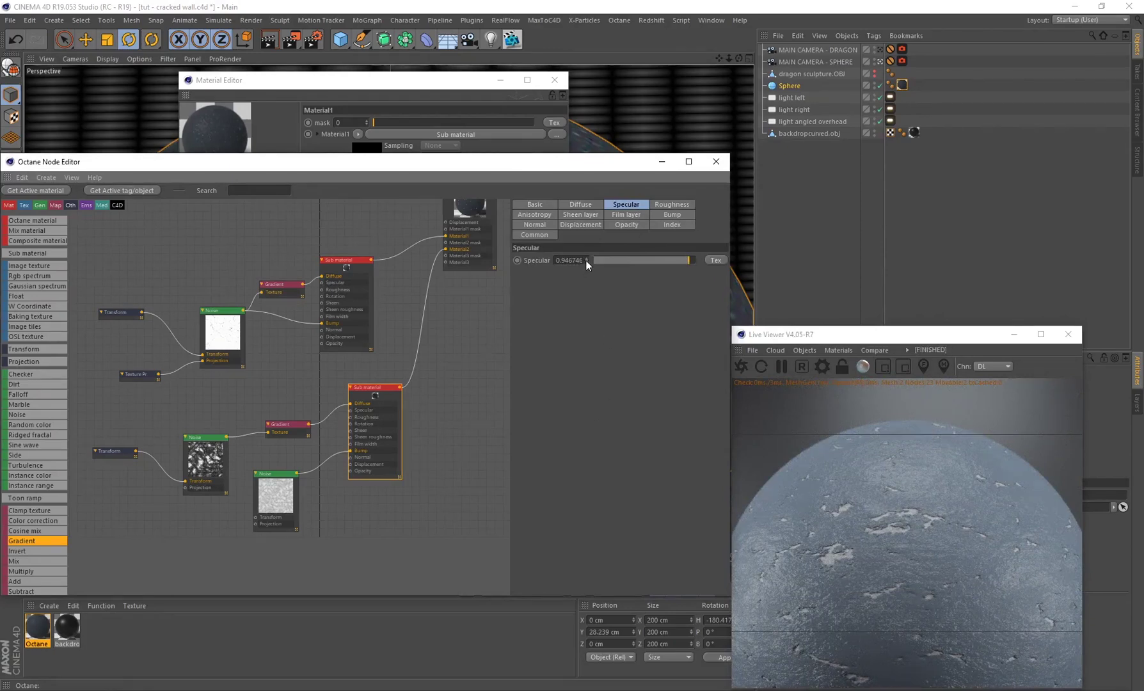
pyautogui.click(15, 39)
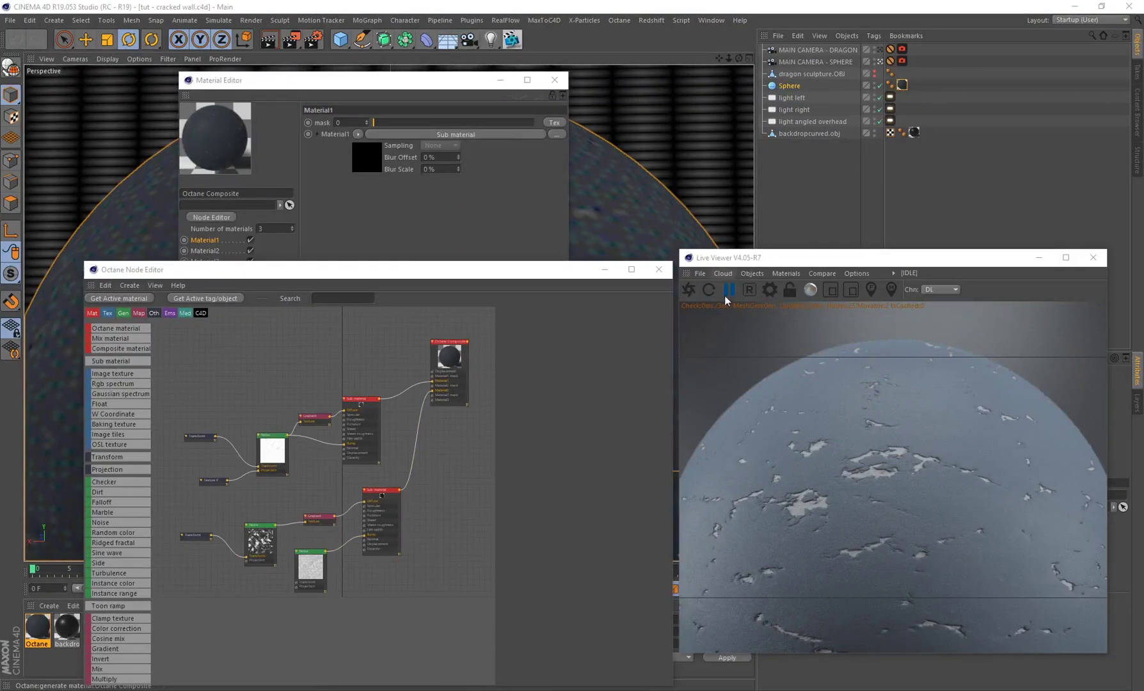
# Restart the live render and raise the Octane Composite's Material2 mask to about 0.34.
pyautogui.click(689, 289)
pyautogui.click(445, 356)
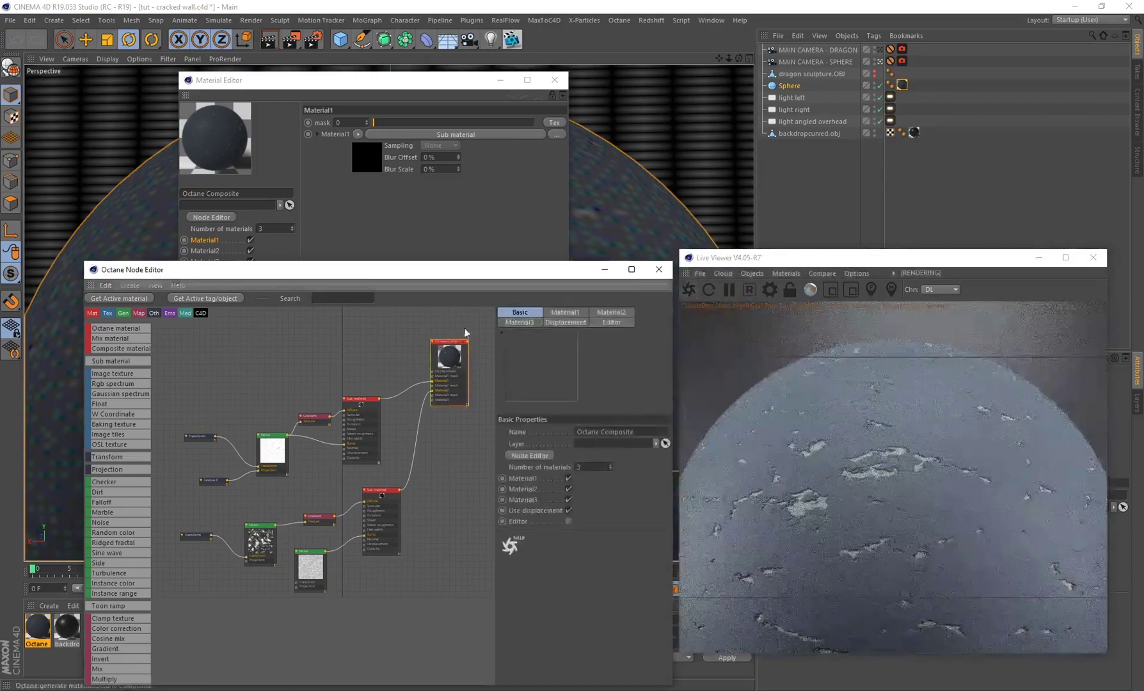
pyautogui.click(604, 313)
pyautogui.moveTo(577, 430); pyautogui.dragTo(588, 437)
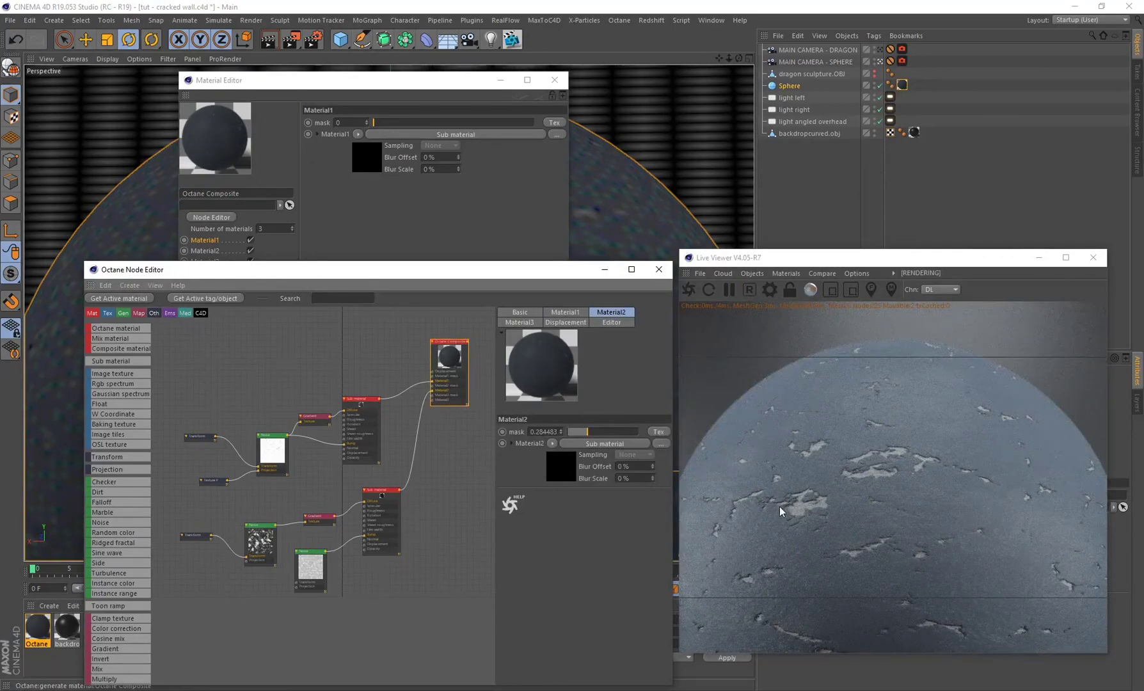
pyautogui.moveTo(583, 437); pyautogui.dragTo(592, 437)
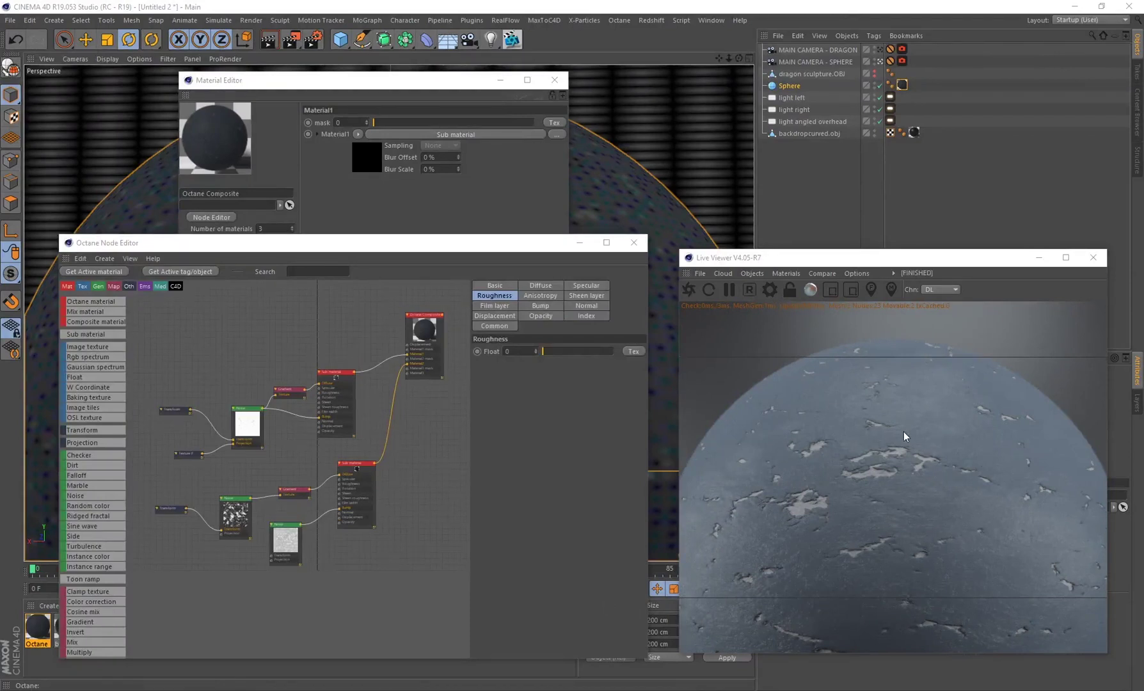
# Compare the roughness settings of the two Sub materials and check the Octane Composite's Material2 mask.
pyautogui.click(345, 384)
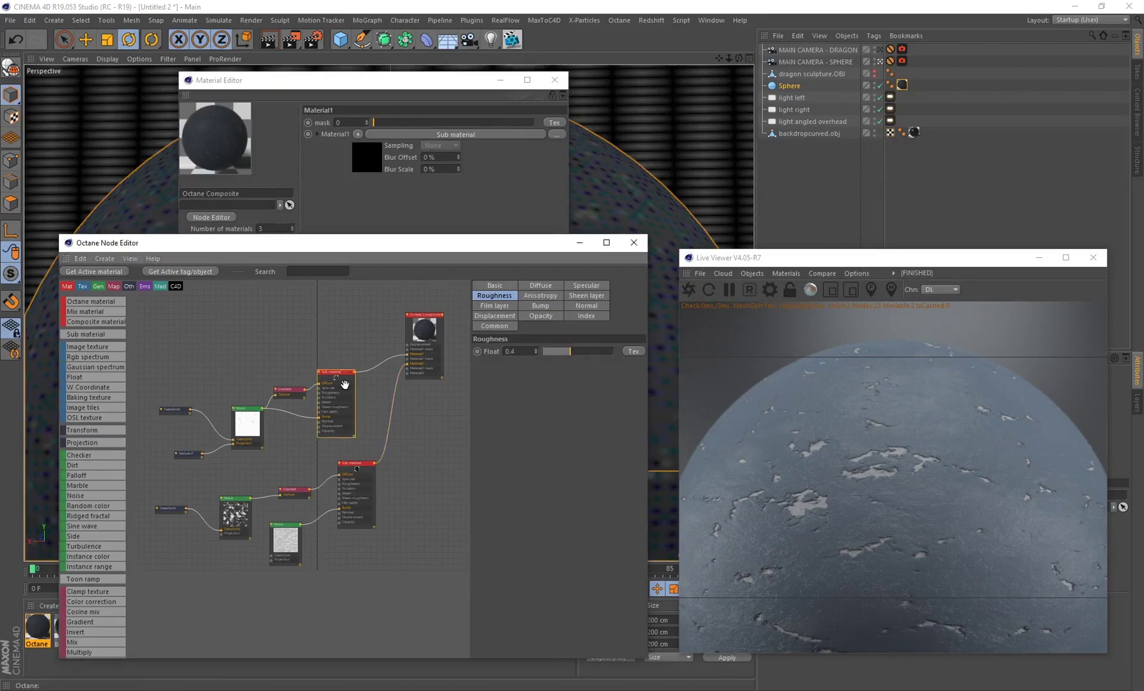
pyautogui.click(369, 479)
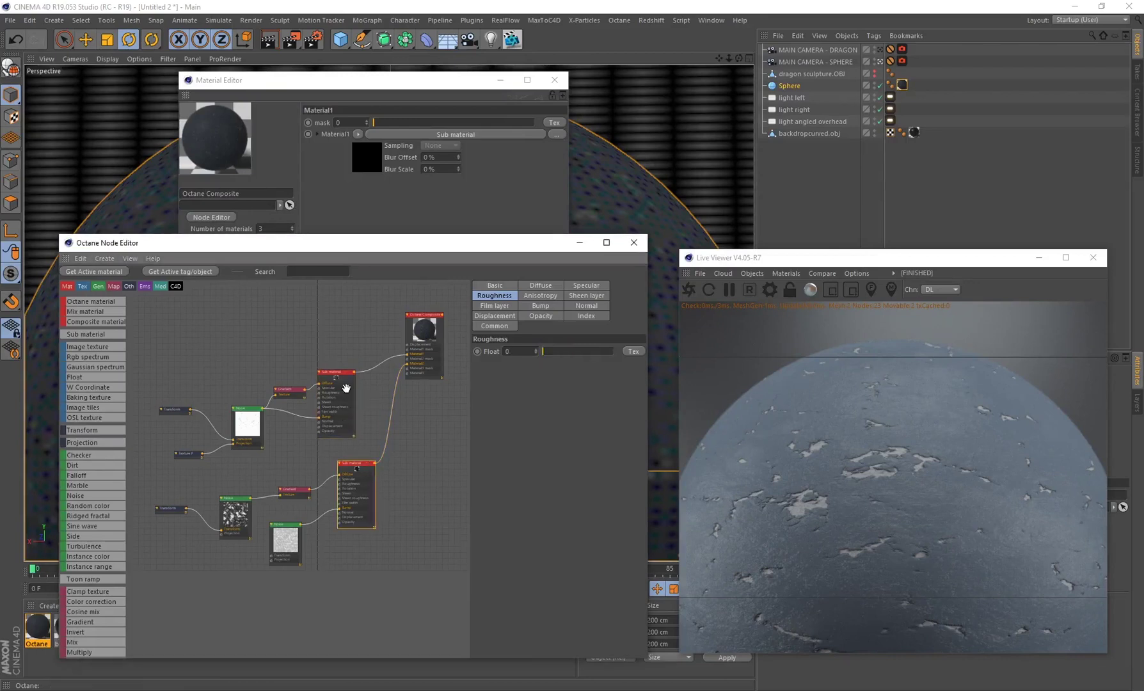
pyautogui.click(347, 385)
pyautogui.click(437, 318)
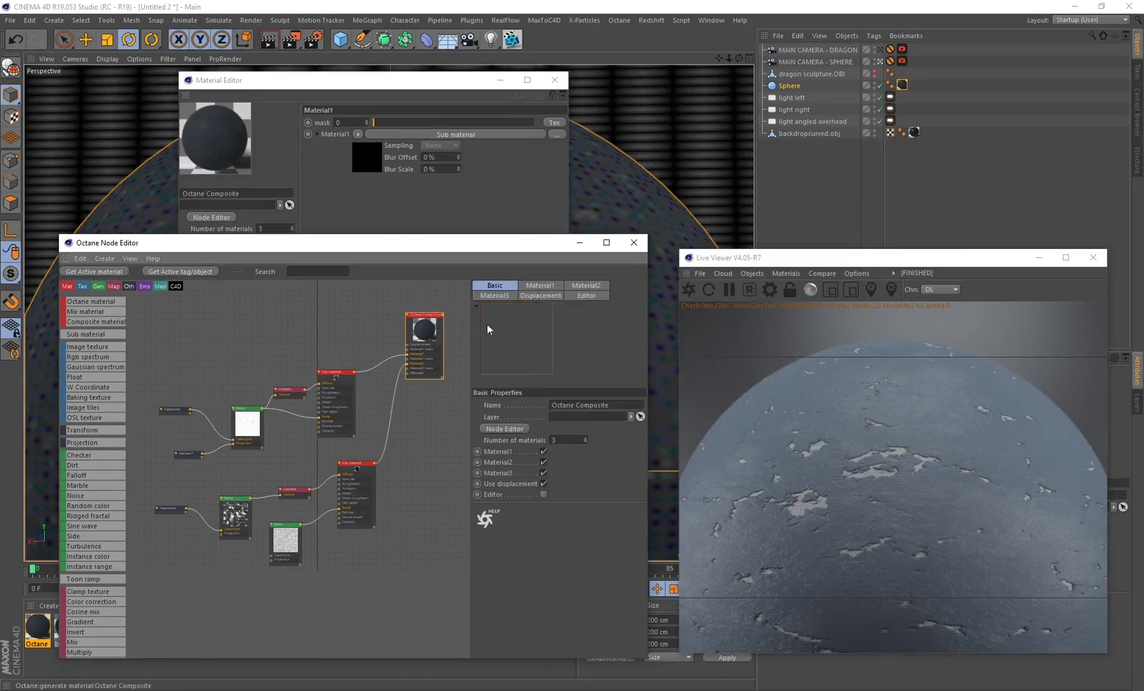
pyautogui.click(587, 286)
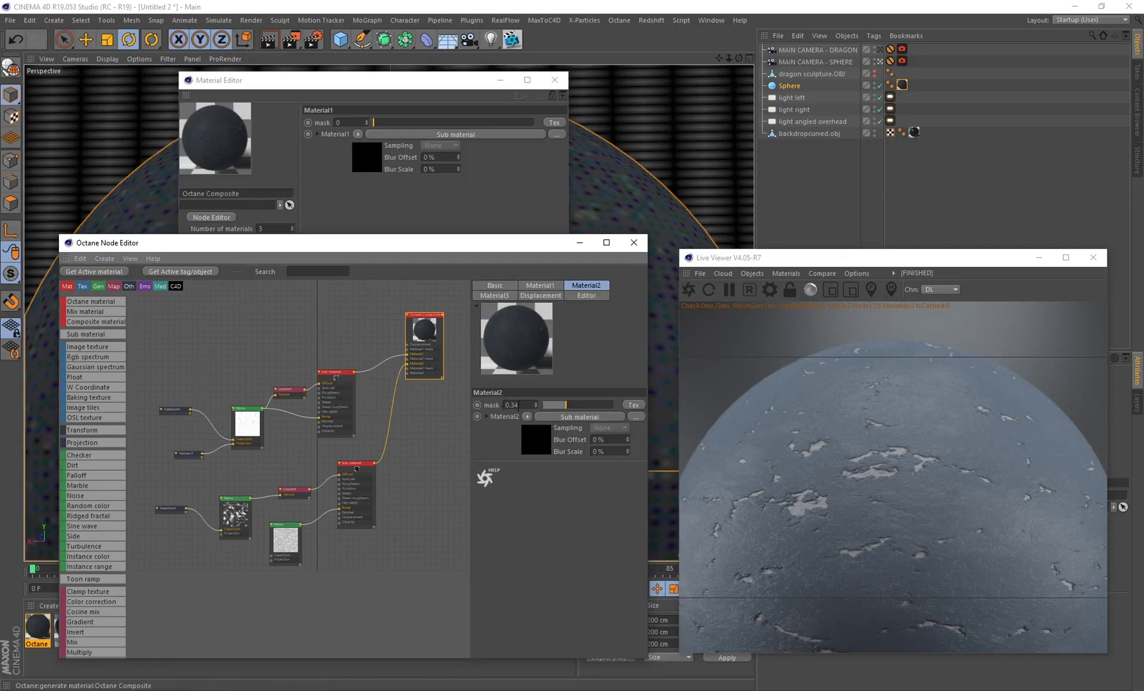
# Try driving the first Sub material's roughness with its Gradient node, and disconnect it again.
pyautogui.click(342, 384)
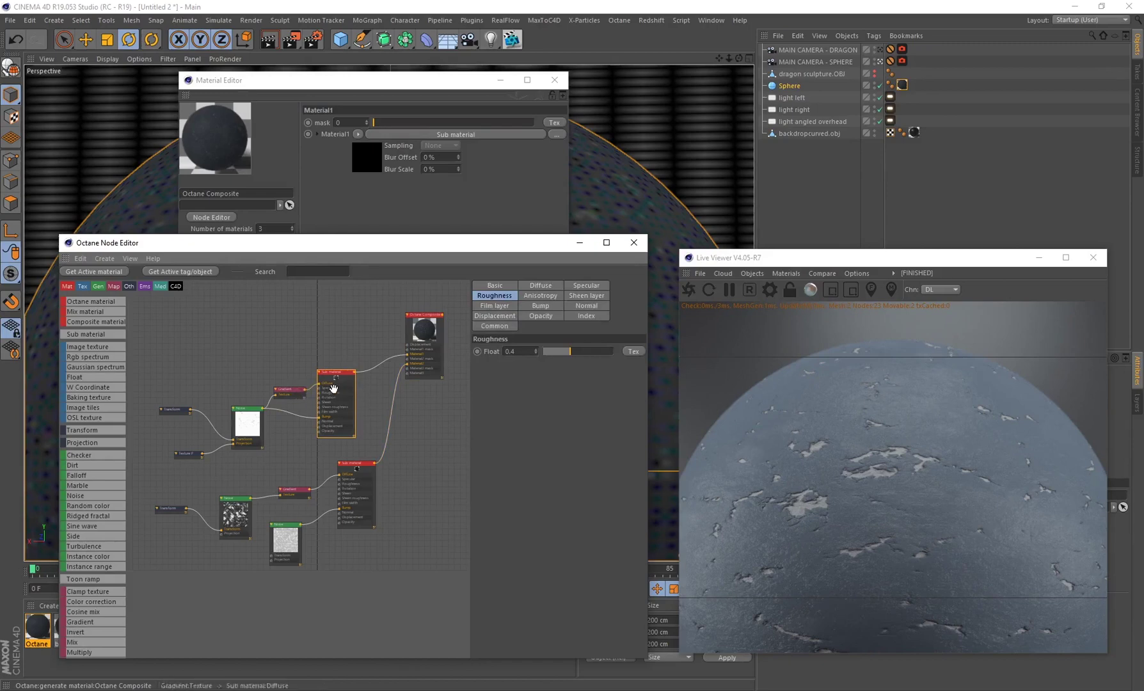
pyautogui.moveTo(306, 396); pyautogui.dragTo(319, 392)
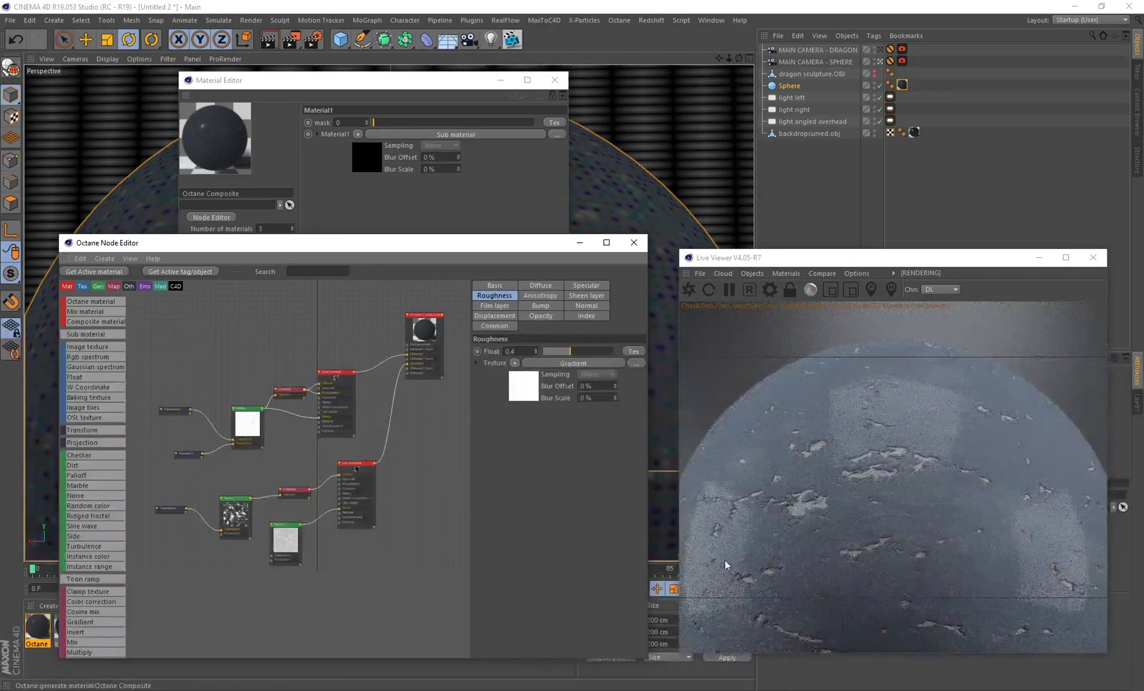
pyautogui.click(257, 425)
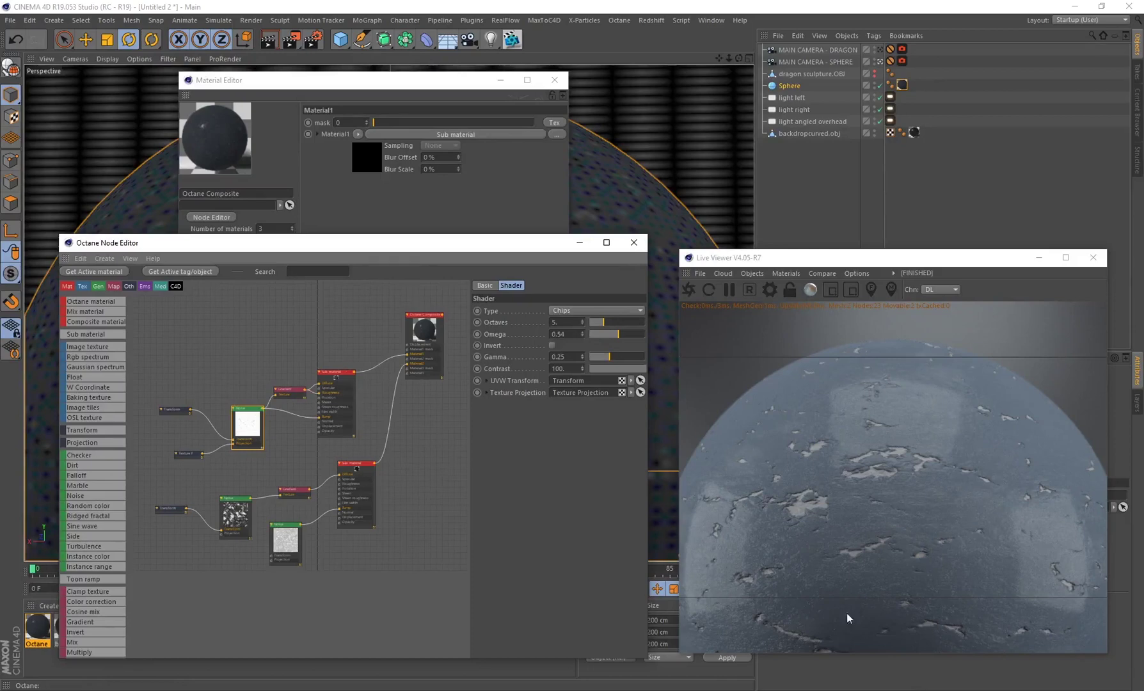
pyautogui.click(320, 400)
pyautogui.click(346, 394)
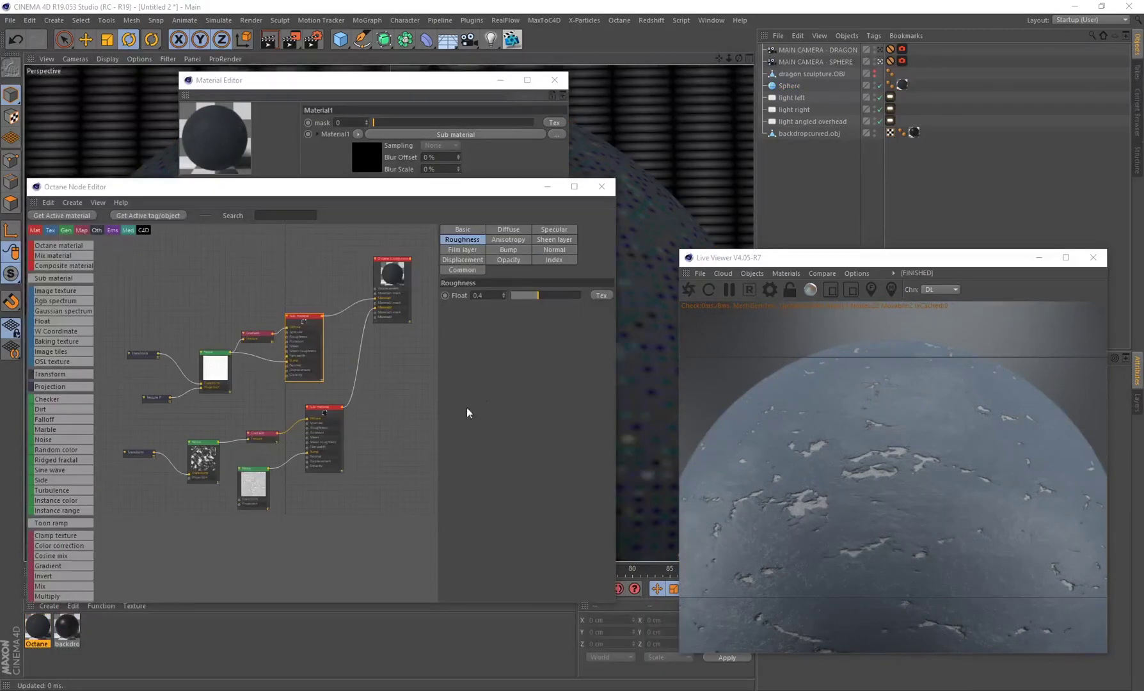
# Show the dragon sculpture in place of the sphere and view it through MAIN CAMERA - DRAGON.
pyautogui.click(874, 73)
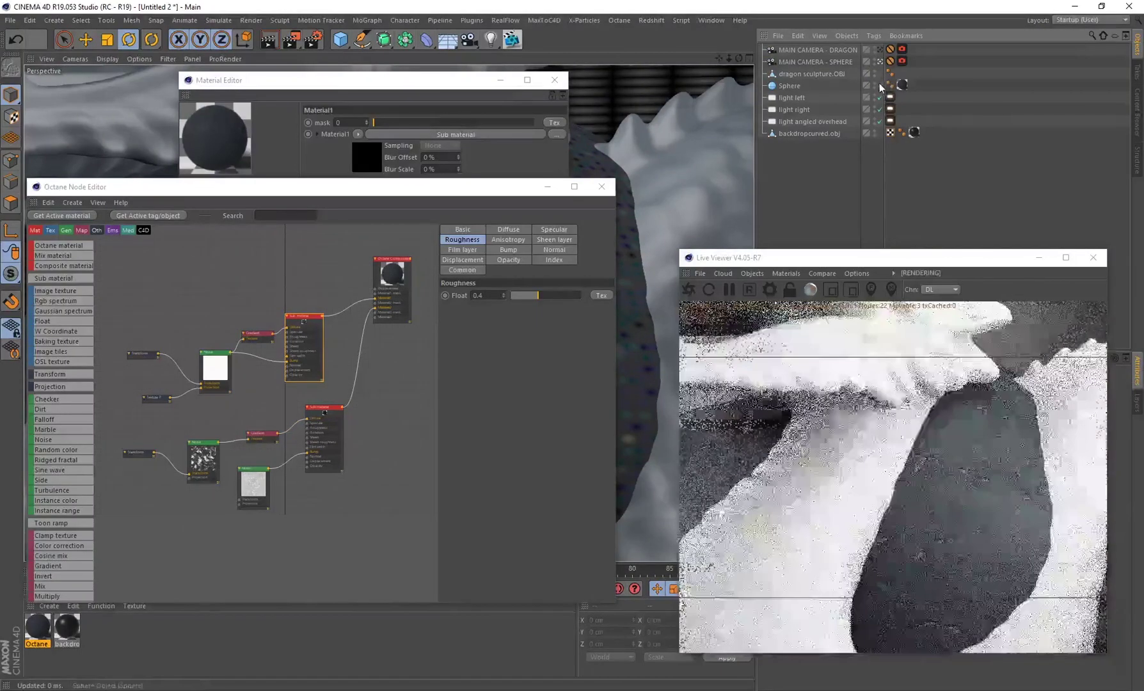
pyautogui.click(880, 85)
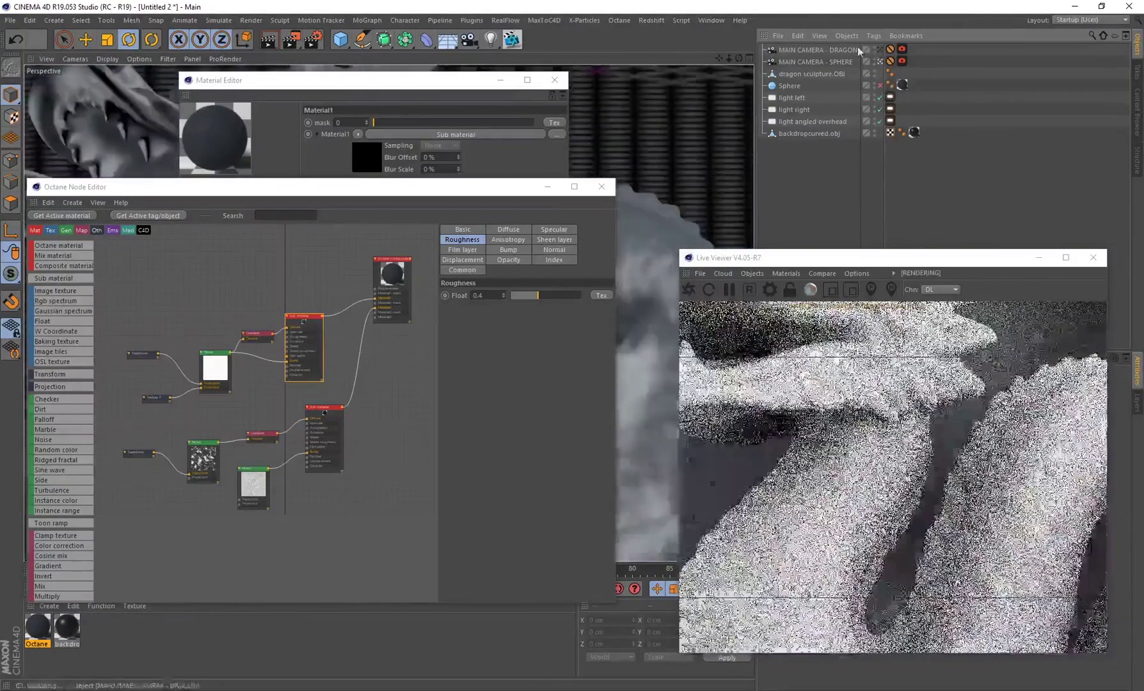
pyautogui.click(801, 51)
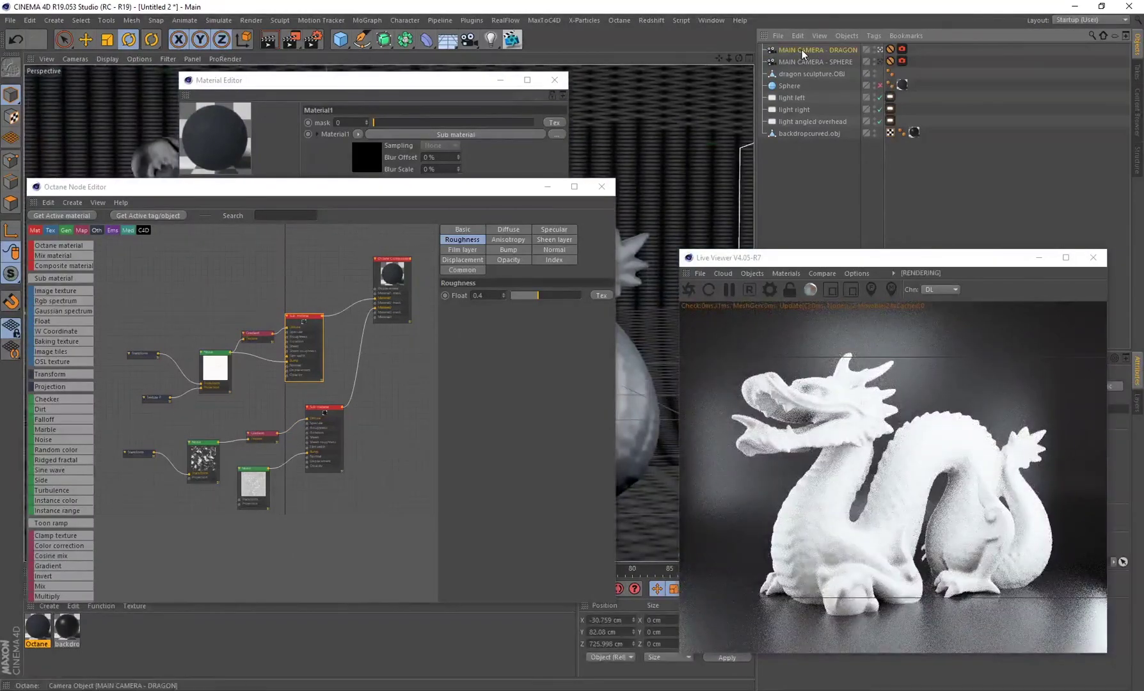
# Duplicate MAIN CAMERA - DRAGON, remove the copy's protection tag and move in closer to the dragon through it.
pyautogui.hotkey('ctrl', 'c')
pyautogui.hotkey('ctrl', 'v')
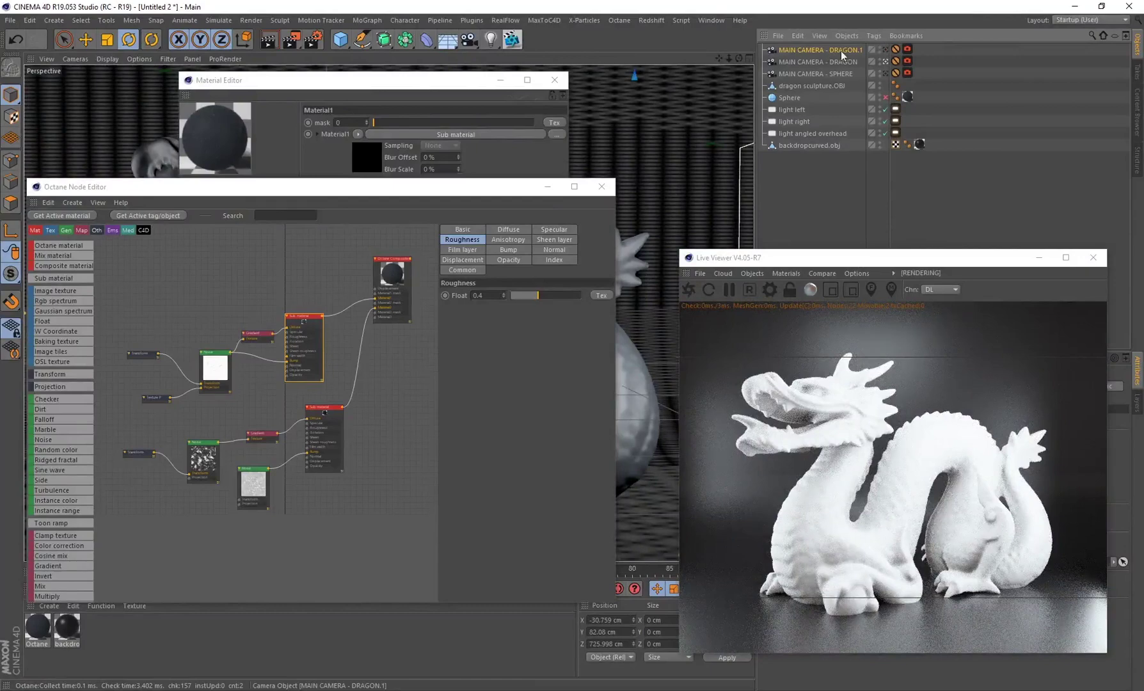
pyautogui.click(896, 49)
pyautogui.press('Delete')
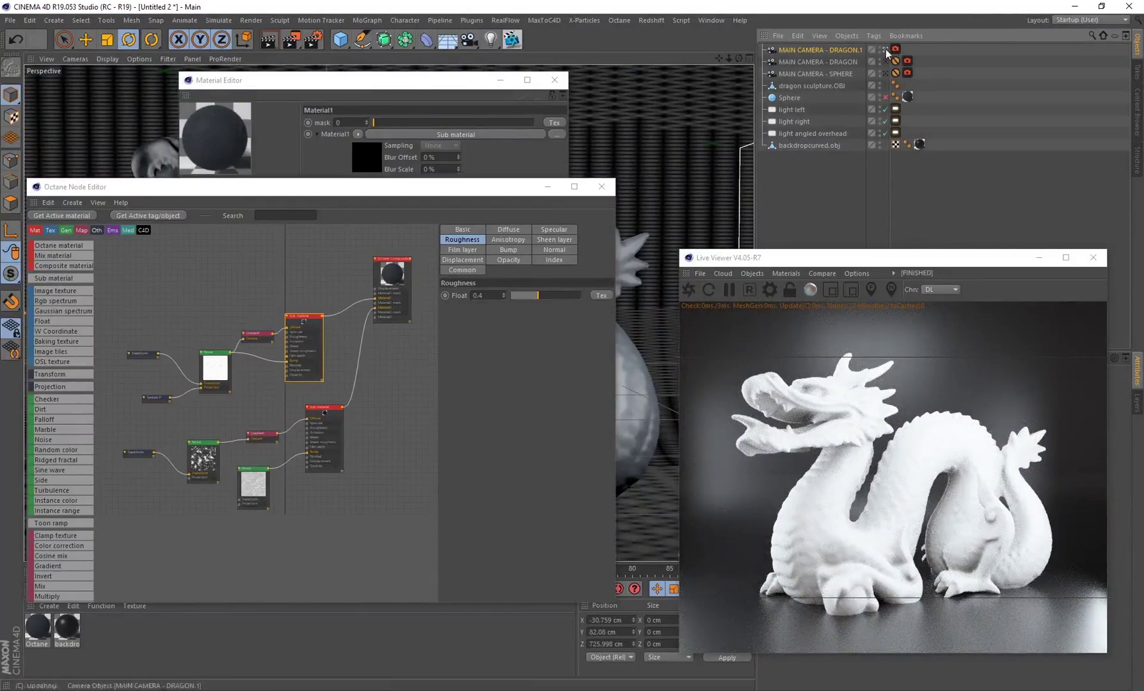
pyautogui.scroll(5, 640, 346)
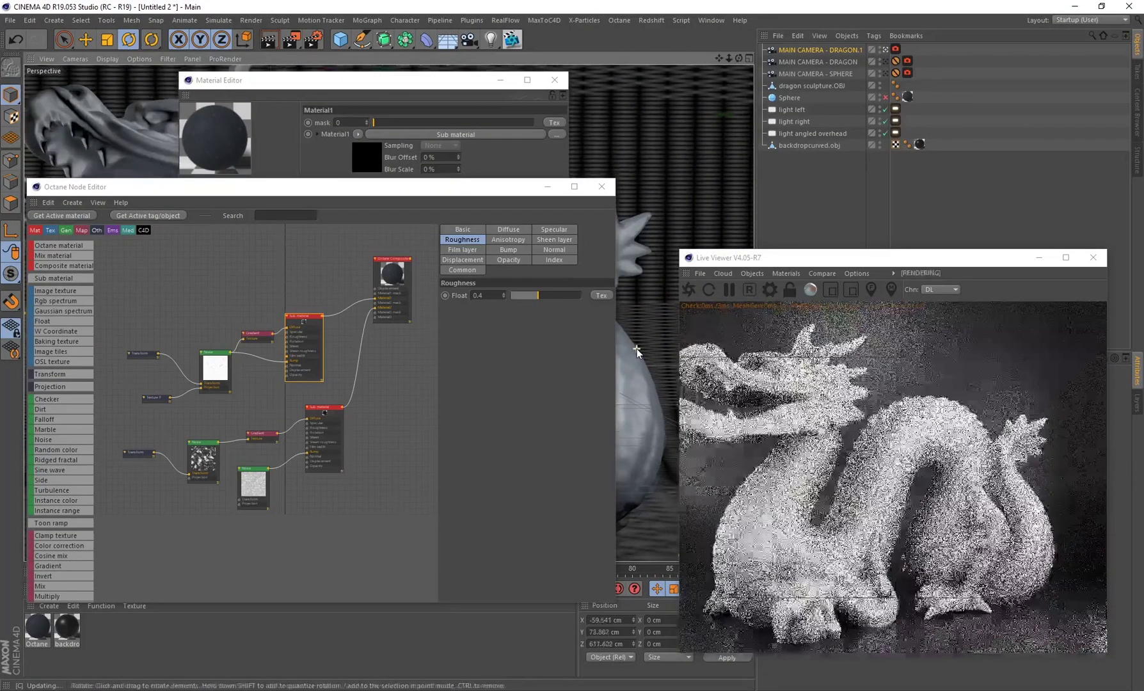
# Close the material editing windows, apply the Octane Composite material to the dragon sculpture and inspect its cracks from several angles.
pyautogui.moveTo(403, 185); pyautogui.dragTo(453, 198)
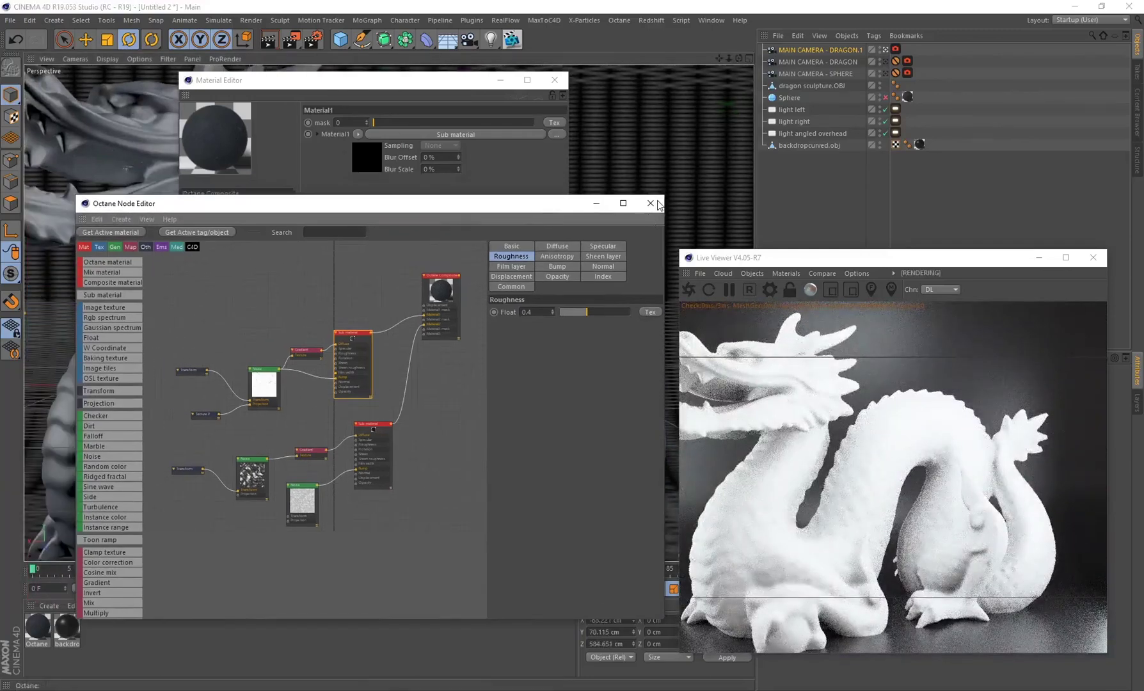
pyautogui.click(651, 201)
pyautogui.click(556, 81)
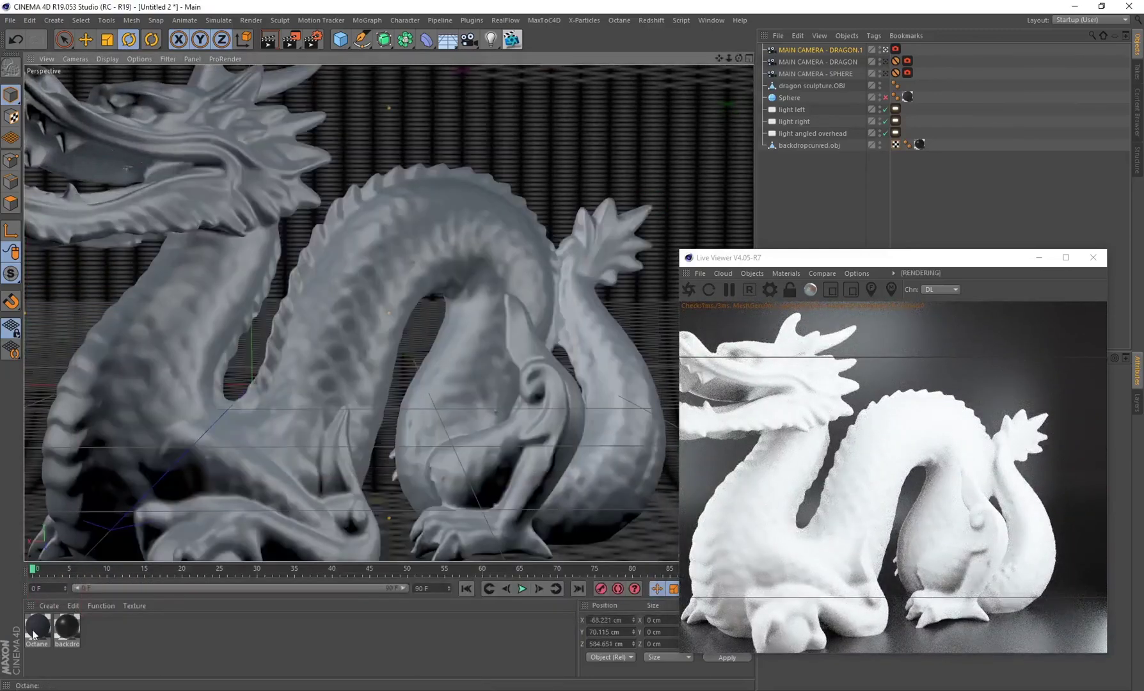
pyautogui.keyDown('alt'); pyautogui.moveTo(173, 359); pyautogui.dragTo(245, 258); pyautogui.keyUp('alt')
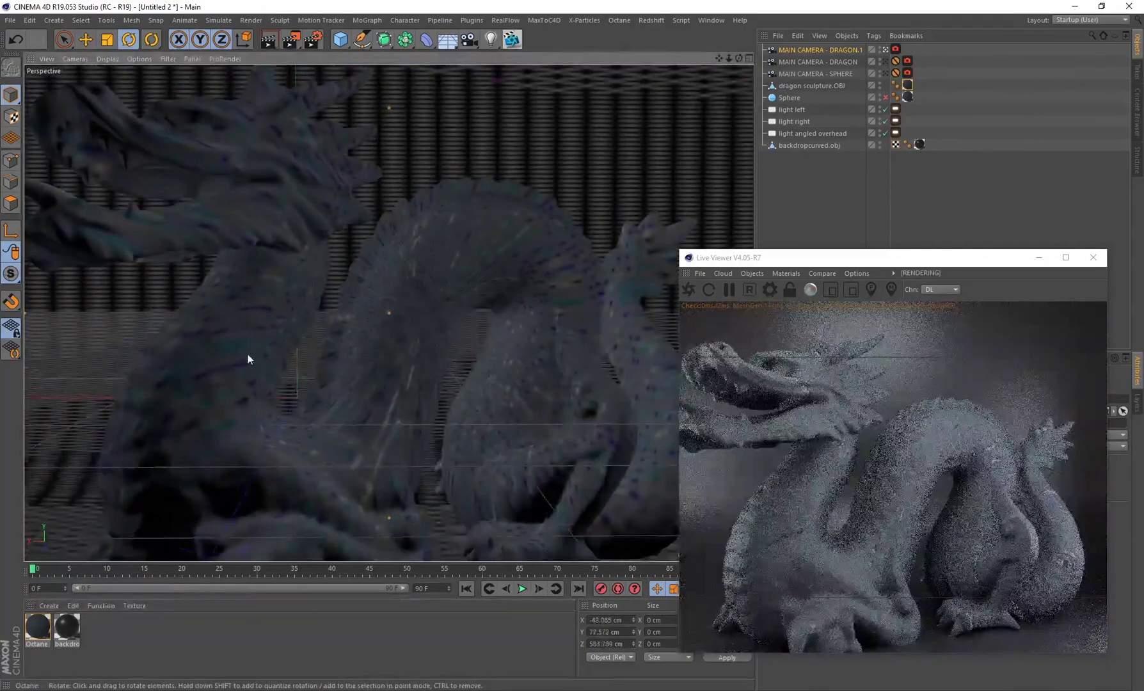
pyautogui.scroll(3, 248, 357)
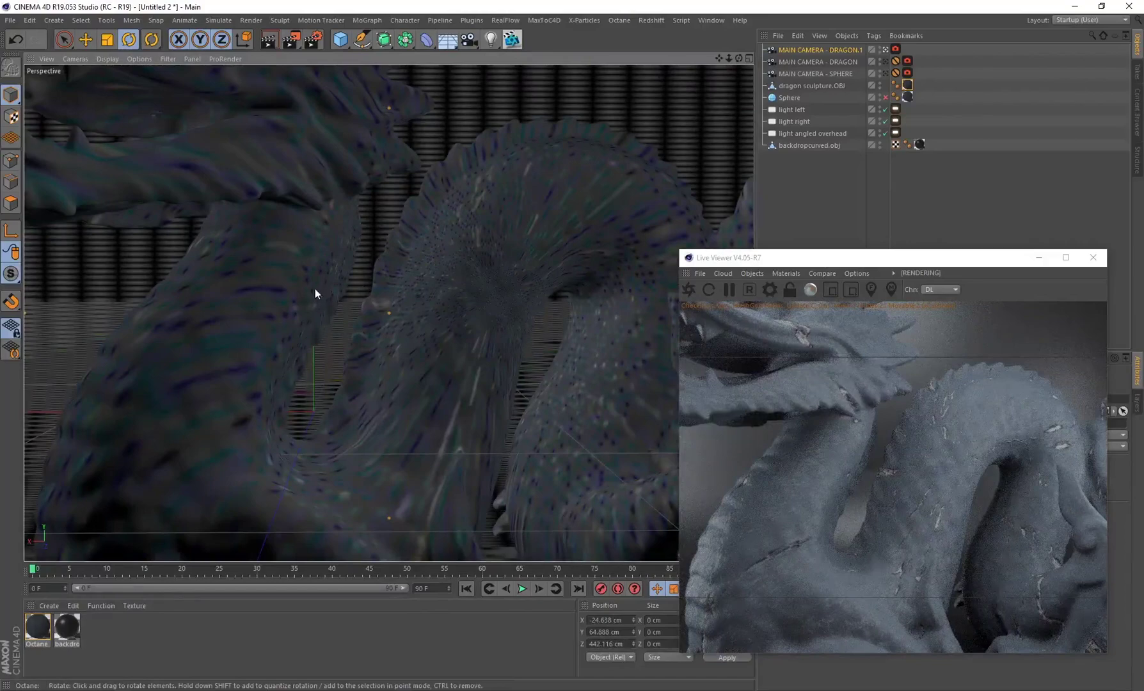
pyautogui.keyDown('alt'); pyautogui.moveTo(343, 366); pyautogui.dragTo(396, 462); pyautogui.keyUp('alt')
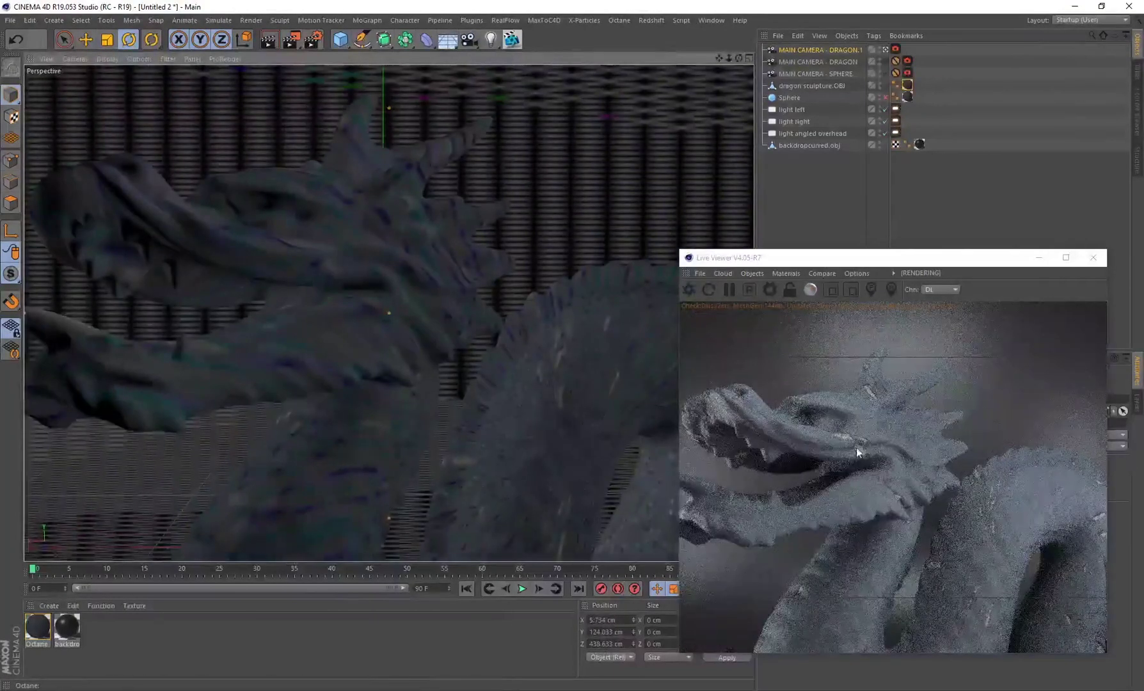
pyautogui.keyDown('alt'); pyautogui.moveTo(377, 465); pyautogui.dragTo(313, 170); pyautogui.keyUp('alt')
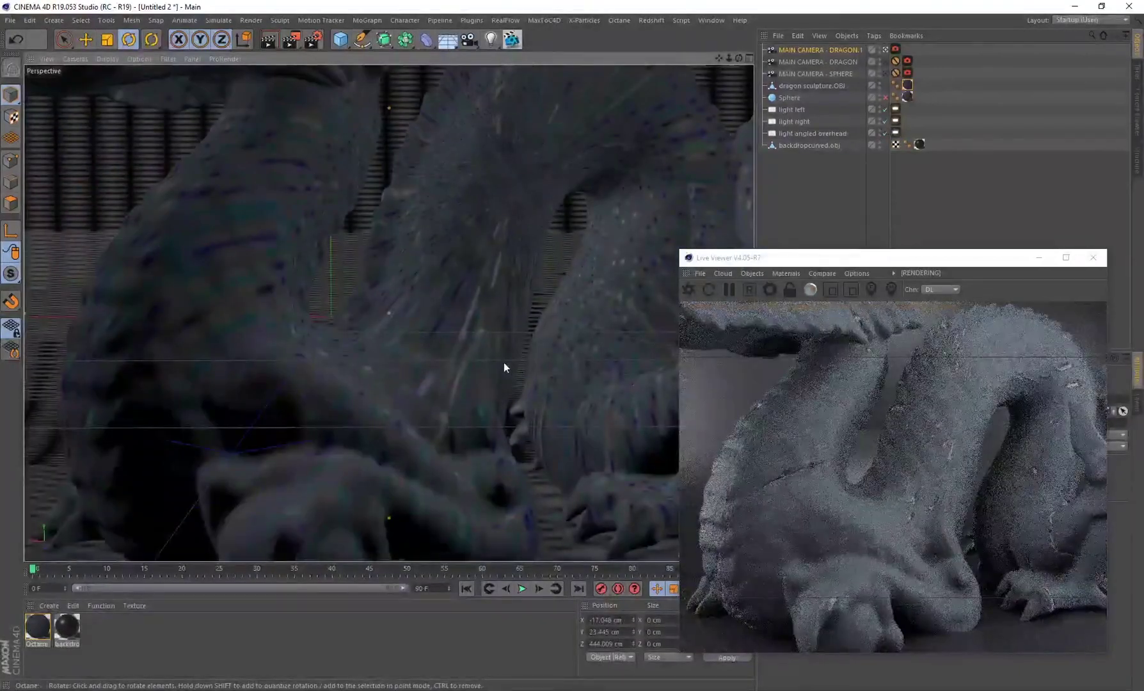
pyautogui.keyDown('alt'); pyautogui.moveTo(495, 317); pyautogui.dragTo(381, 309); pyautogui.keyUp('alt')
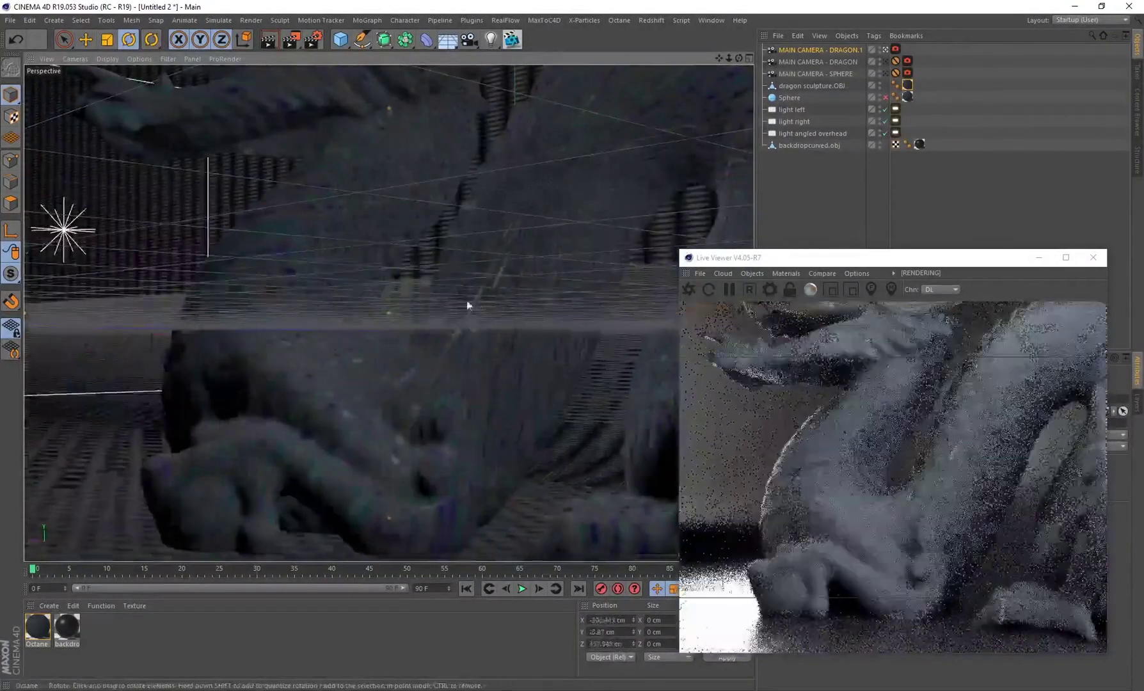
pyautogui.keyDown('alt'); pyautogui.moveTo(467, 302); pyautogui.dragTo(314, 332); pyautogui.keyUp('alt')
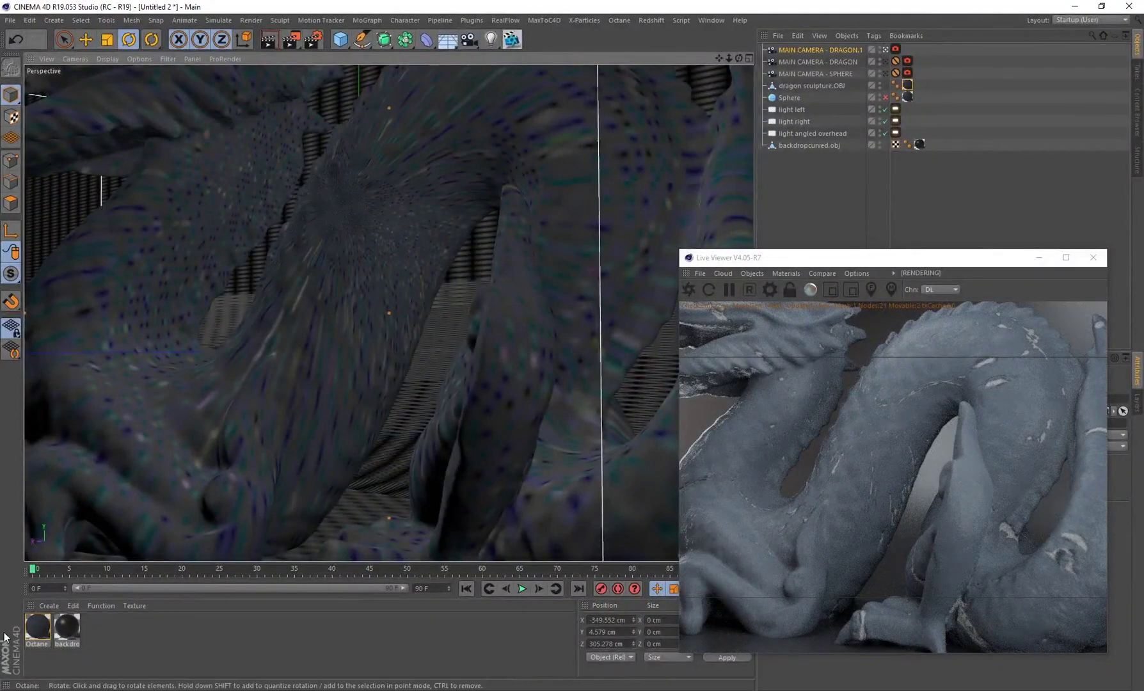
# Try XYZ to UVW as the texture projection of the first Sub material's noise in the Octane Composite.
pyautogui.doubleClick(37, 626)
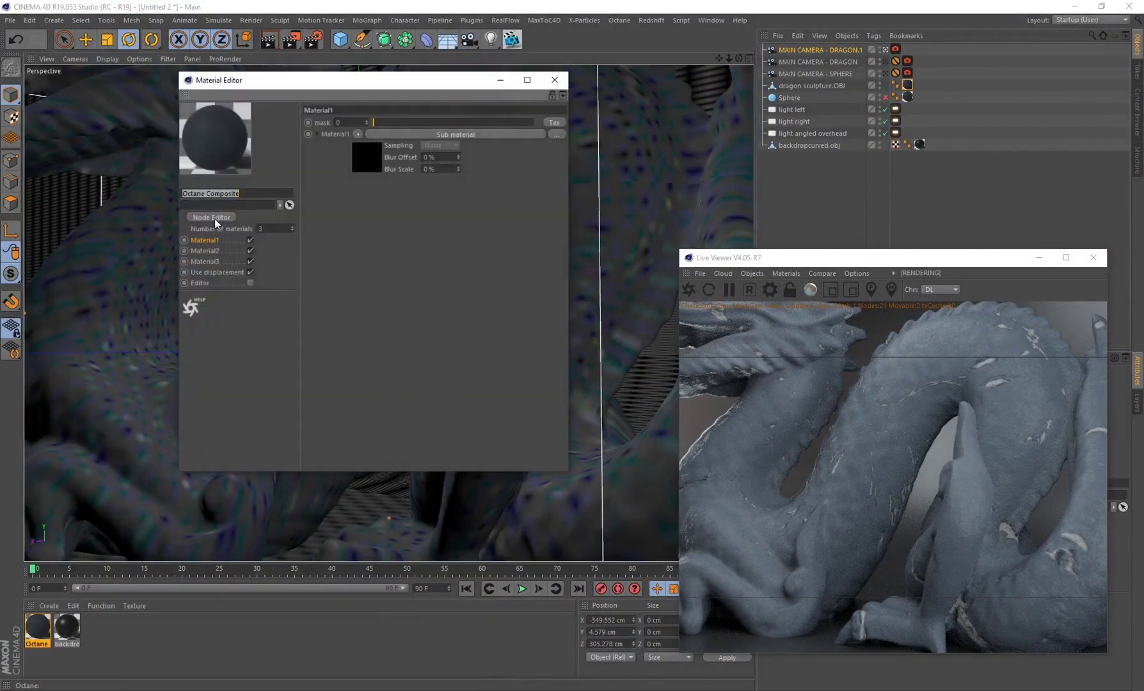
pyautogui.click(211, 217)
pyautogui.click(365, 442)
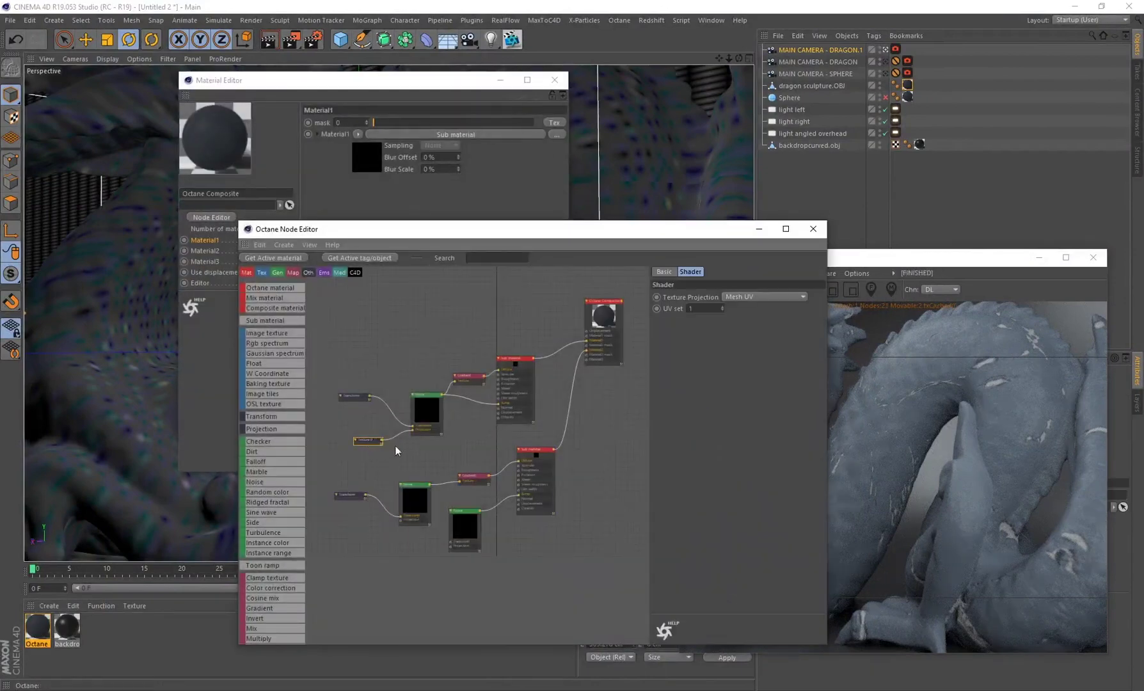
pyautogui.click(745, 298)
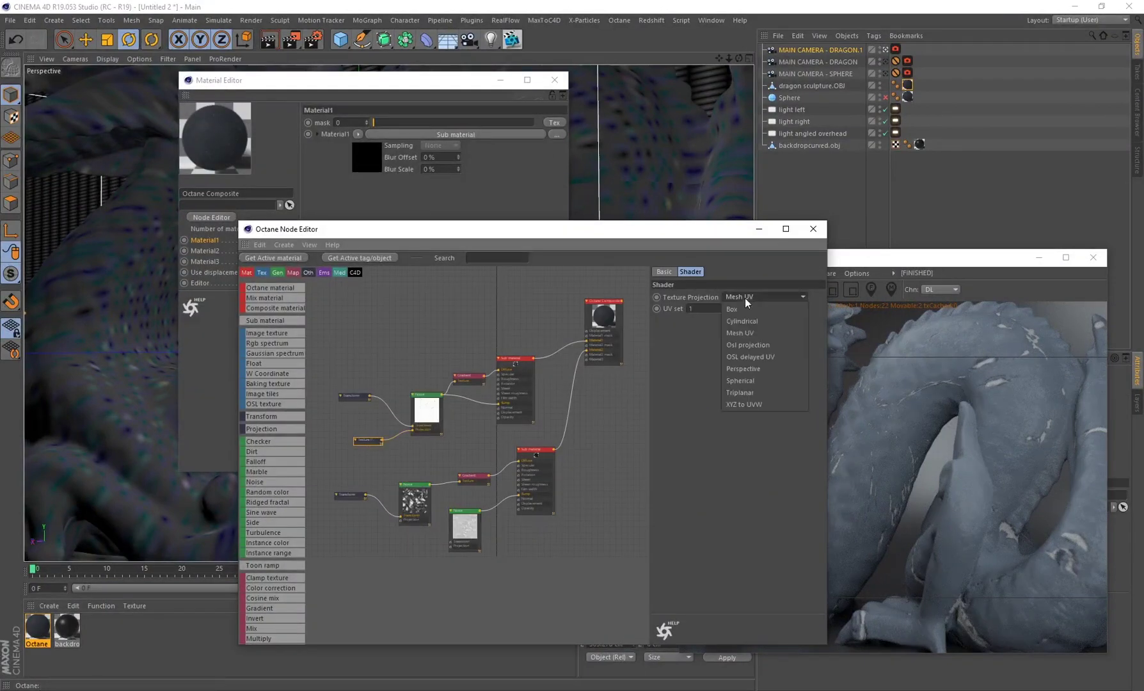
pyautogui.click(739, 403)
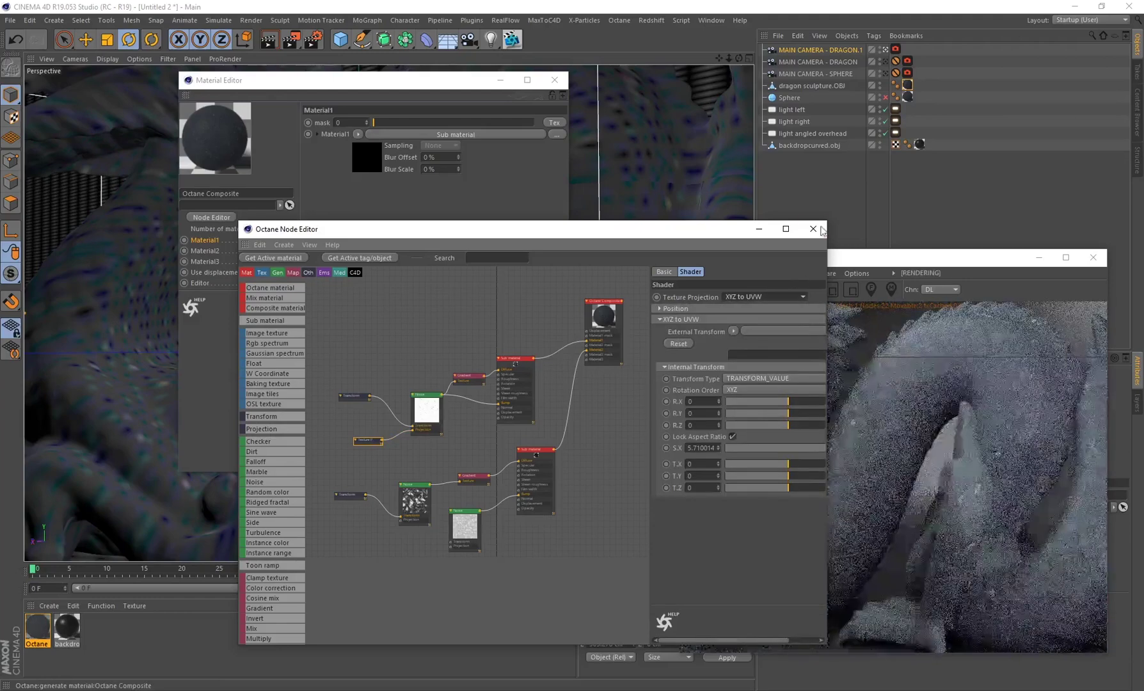
pyautogui.click(813, 228)
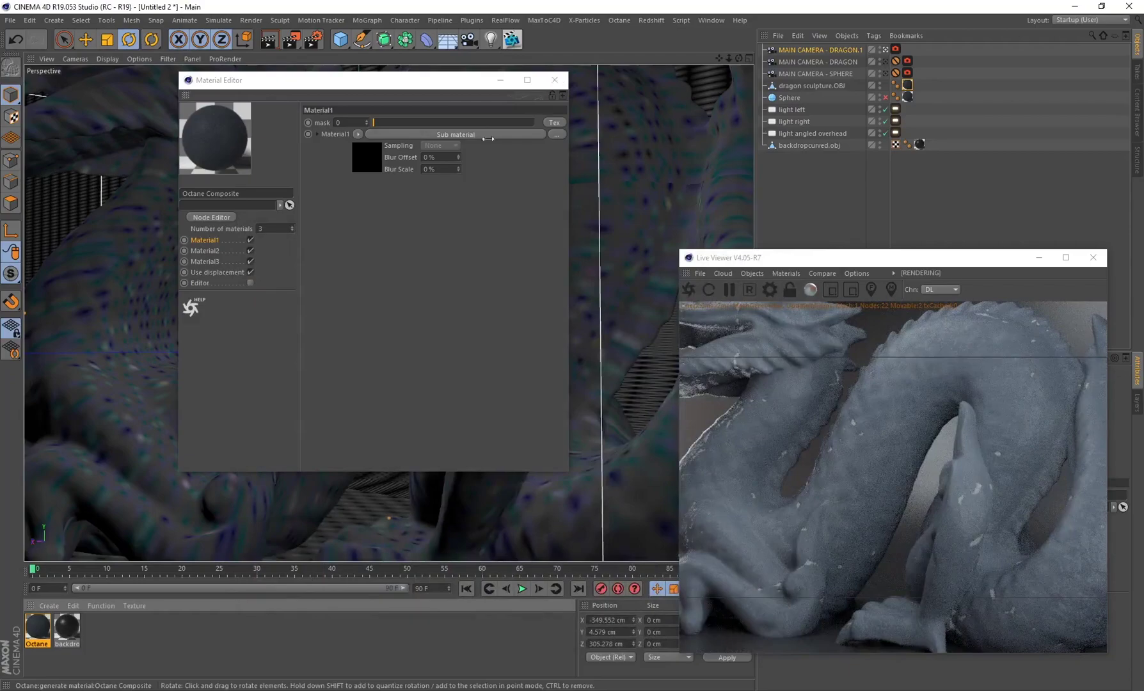
pyautogui.click(556, 80)
# Examine how the cracks spread over the dragon's body, head and tail with the XYZ to UVW projection.
pyautogui.keyDown('alt'); pyautogui.moveTo(278, 297); pyautogui.dragTo(416, 309); pyautogui.keyUp('alt')
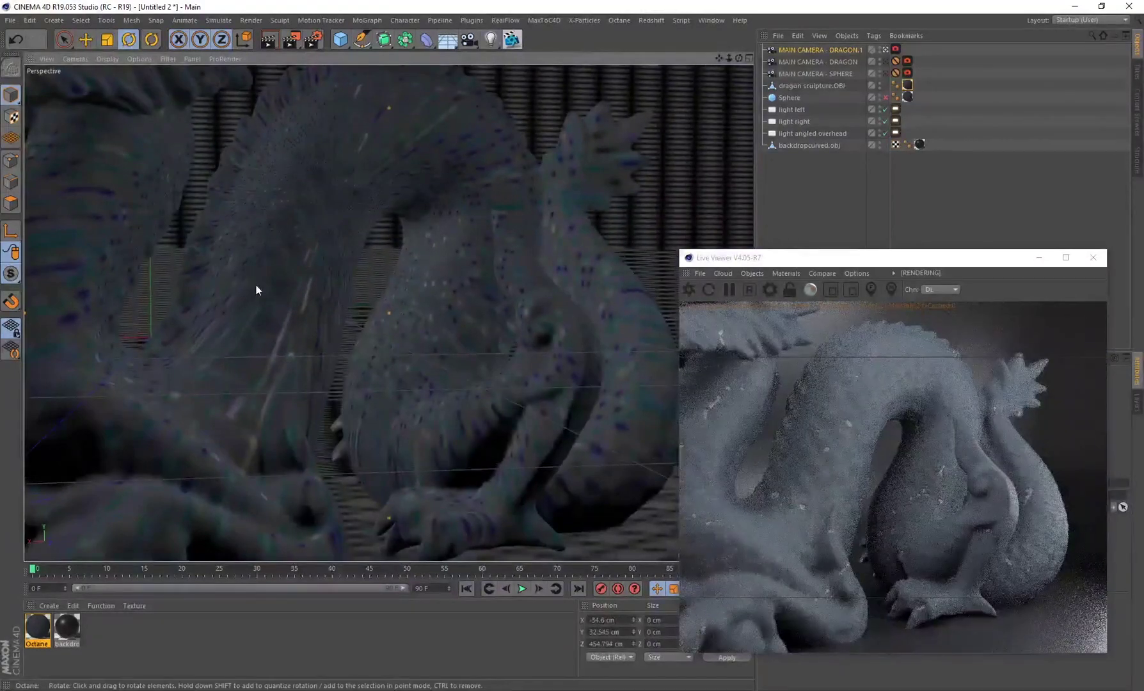
pyautogui.keyDown('alt'); pyautogui.moveTo(256, 290); pyautogui.dragTo(376, 355); pyautogui.keyUp('alt')
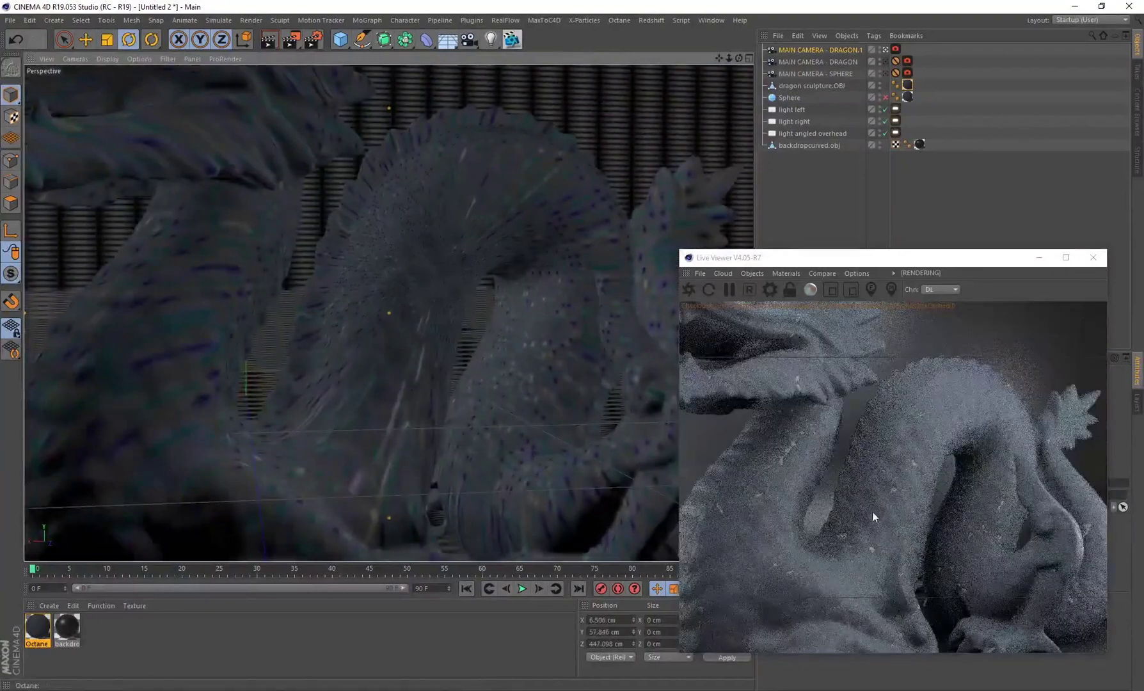
pyautogui.scroll(-5, 294, 340)
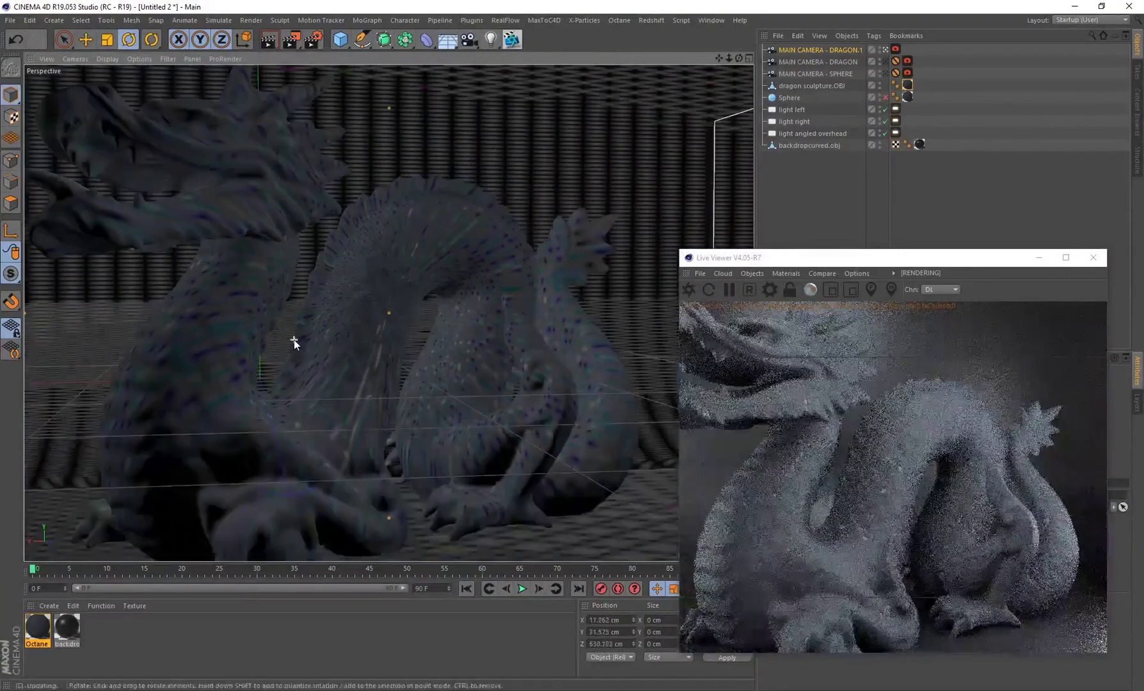
pyautogui.scroll(5, 285, 325)
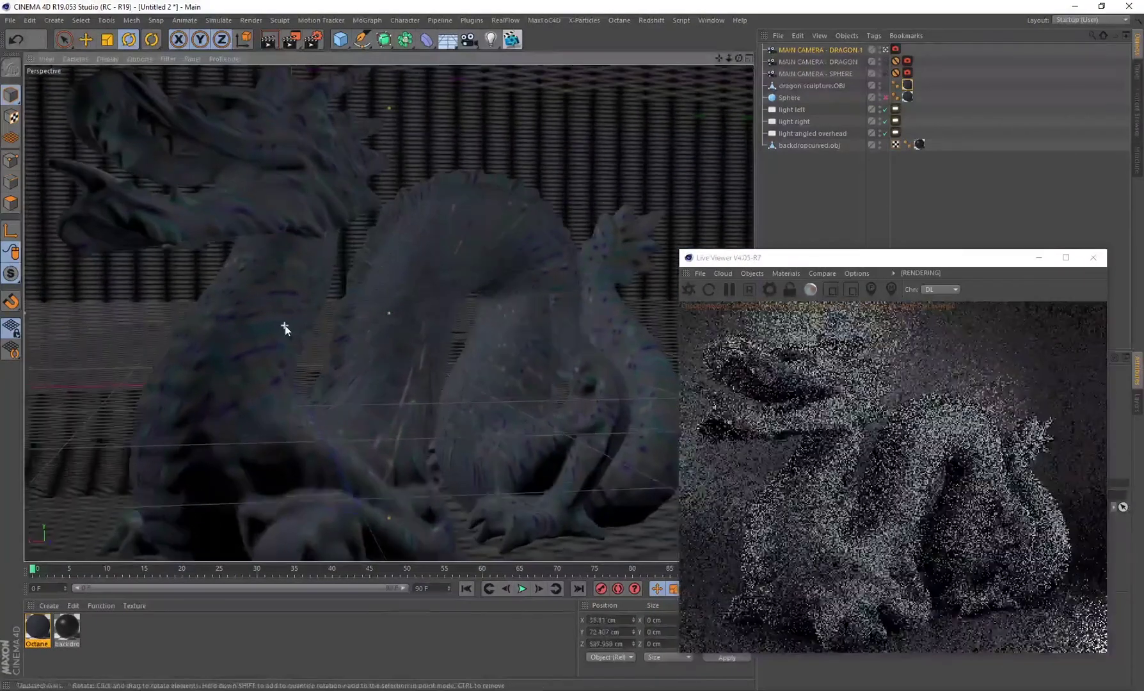
pyautogui.keyDown('alt'); pyautogui.moveTo(370, 343); pyautogui.dragTo(349, 341); pyautogui.keyUp('alt')
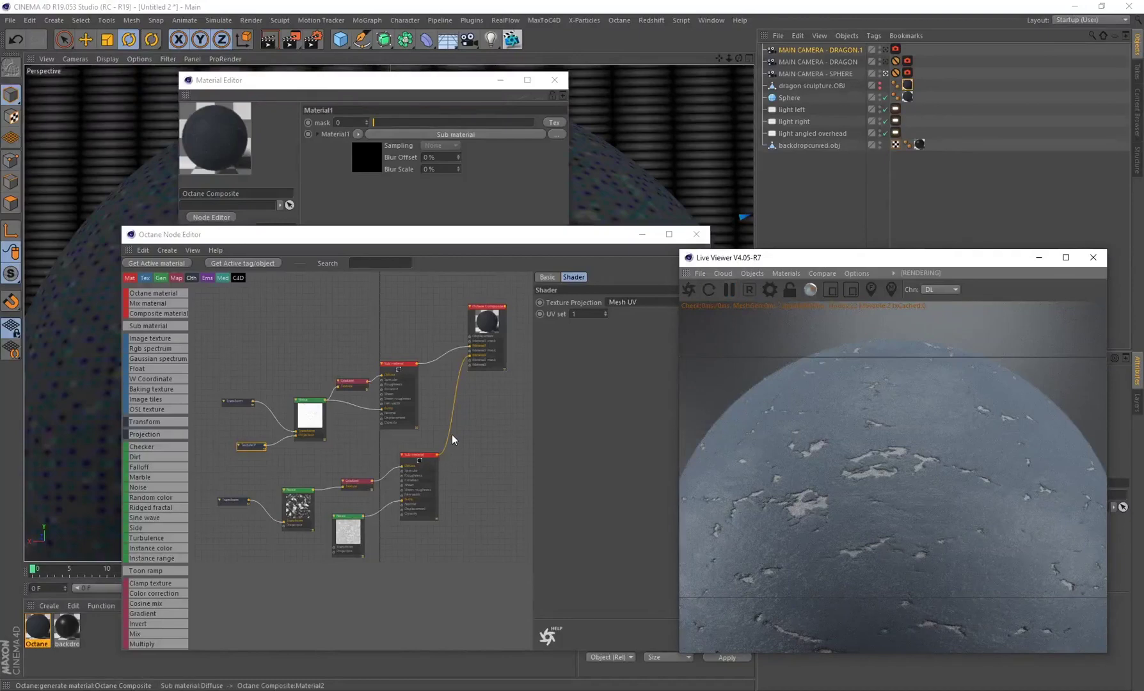
# Check the shader settings of the Chips noise node feeding the first Sub material, keeping the live render in view.
pyautogui.click(306, 415)
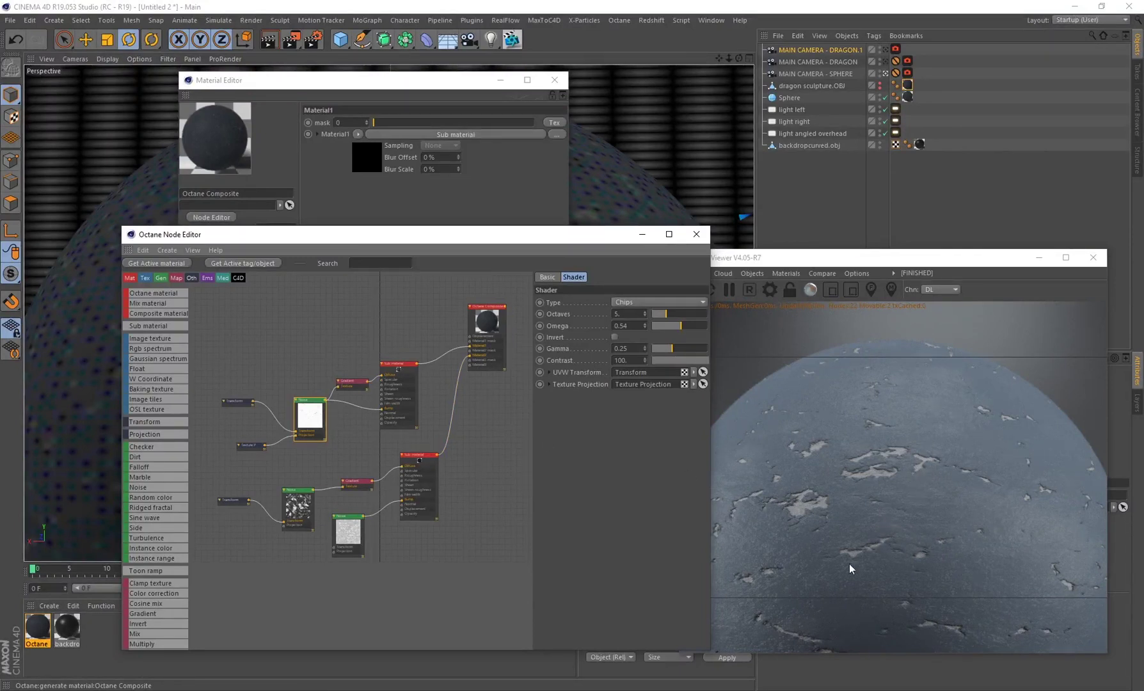
pyautogui.moveTo(386, 235); pyautogui.dragTo(337, 221)
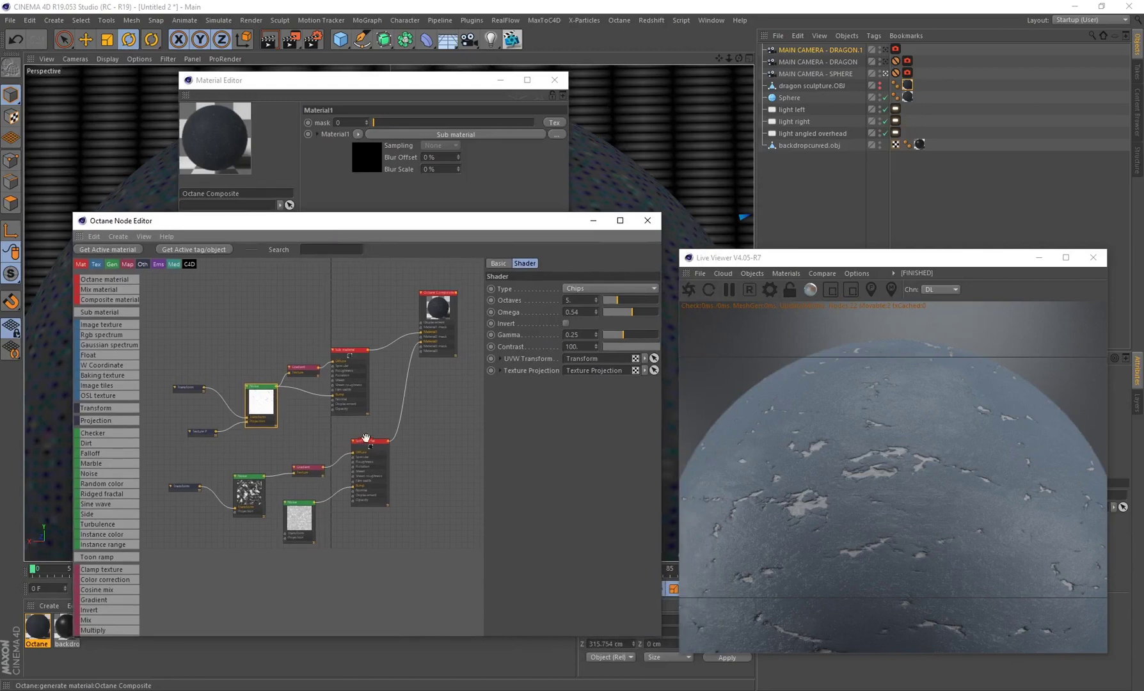